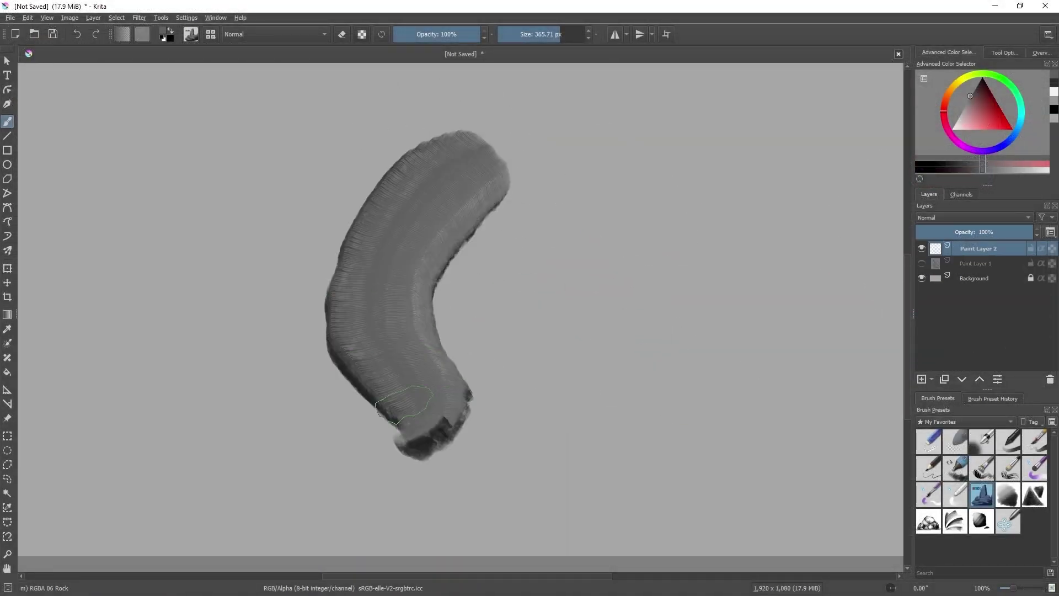
# - Paint rough grey rock forms on separate layers with the RGBA 06 Rock brush to build leaning monolith silhouettes
pyautogui.moveTo(382, 355); pyautogui.dragTo(491, 430)
pyautogui.moveTo(571, 129); pyautogui.dragTo(496, 254)
pyautogui.moveTo(381, 315)
pyautogui.mouseDown()
pyautogui.moveTo(485, 342)
pyautogui.moveTo(546, 386)
pyautogui.mouseUp()
pyautogui.moveTo(276, 442); pyautogui.dragTo(311, 447)
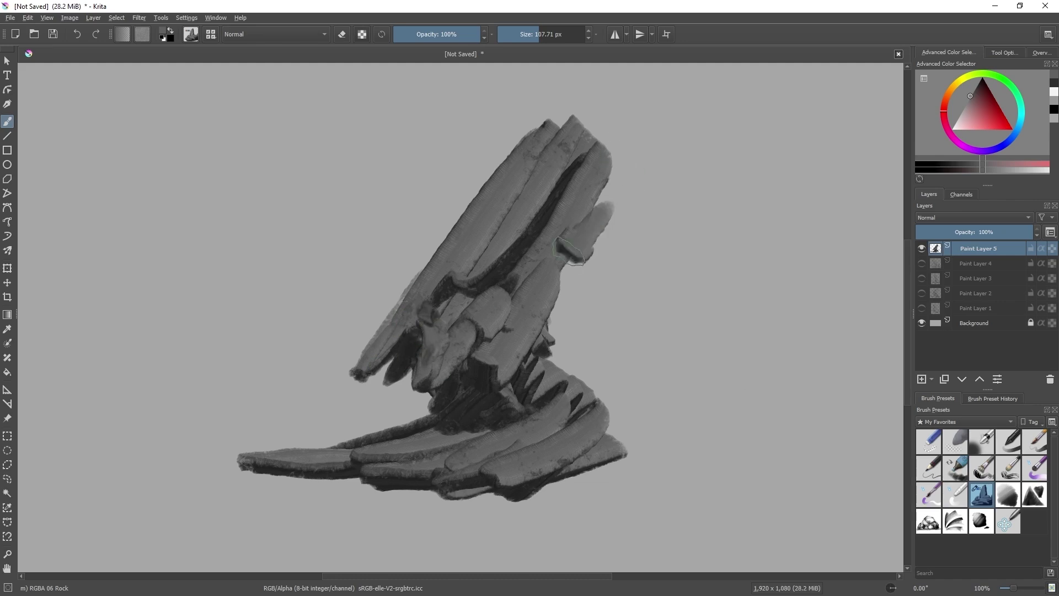
# - Refine the grey rock silhouettes by erasing notches into their edges and painting extra rock spikes around their bases
pyautogui.moveTo(626, 183); pyautogui.dragTo(573, 271)
pyautogui.press('e')
pyautogui.moveTo(607, 314); pyautogui.dragTo(518, 441)
pyautogui.moveTo(563, 348); pyautogui.dragTo(502, 449)
pyautogui.moveTo(331, 414); pyautogui.dragTo(474, 455)
pyautogui.moveTo(325, 300); pyautogui.dragTo(358, 439)
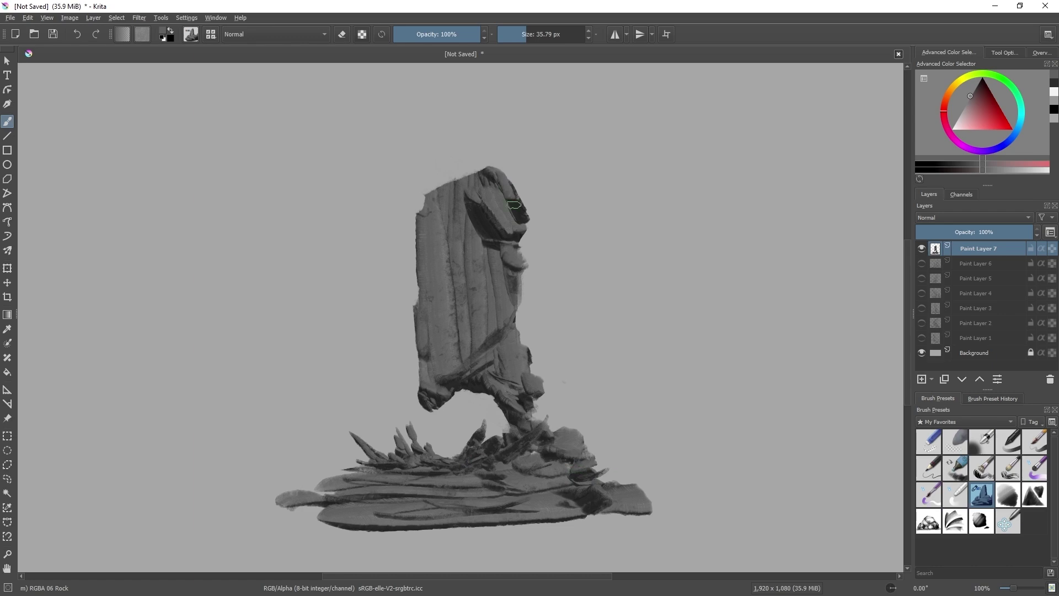
pyautogui.hotkey('ctrl', 'j')
pyautogui.press('e')
pyautogui.press('5')
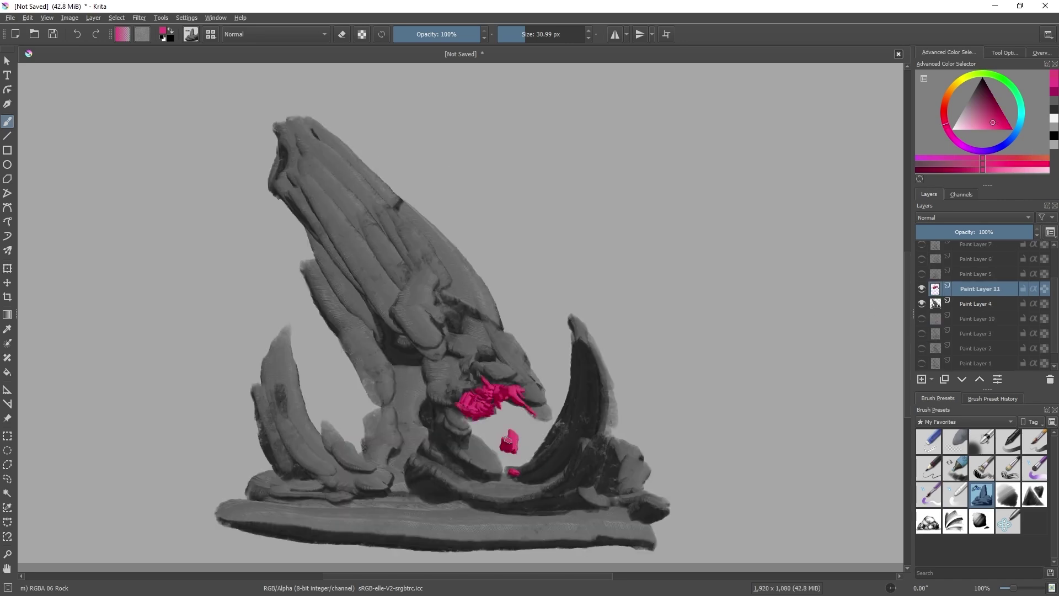
# - Paint glowing magenta and red accents over the rock concepts on new layers and add thin dark detail to the monolith
pyautogui.moveTo(507, 436)
pyautogui.mouseDown()
pyautogui.moveTo(510, 464)
pyautogui.moveTo(469, 479)
pyautogui.moveTo(422, 386)
pyautogui.mouseUp()
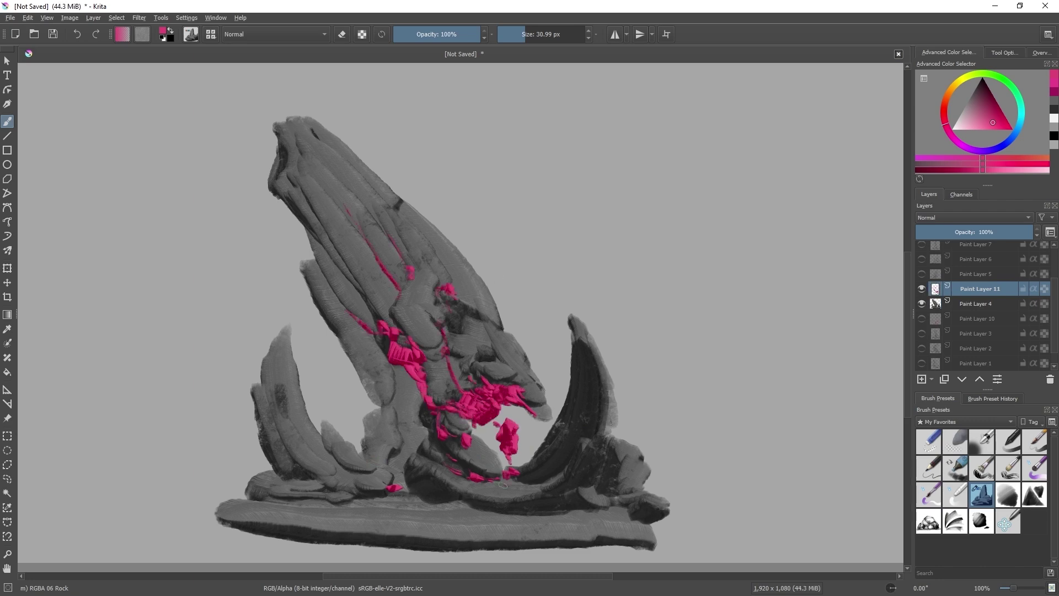
pyautogui.moveTo(503, 485); pyautogui.dragTo(547, 487)
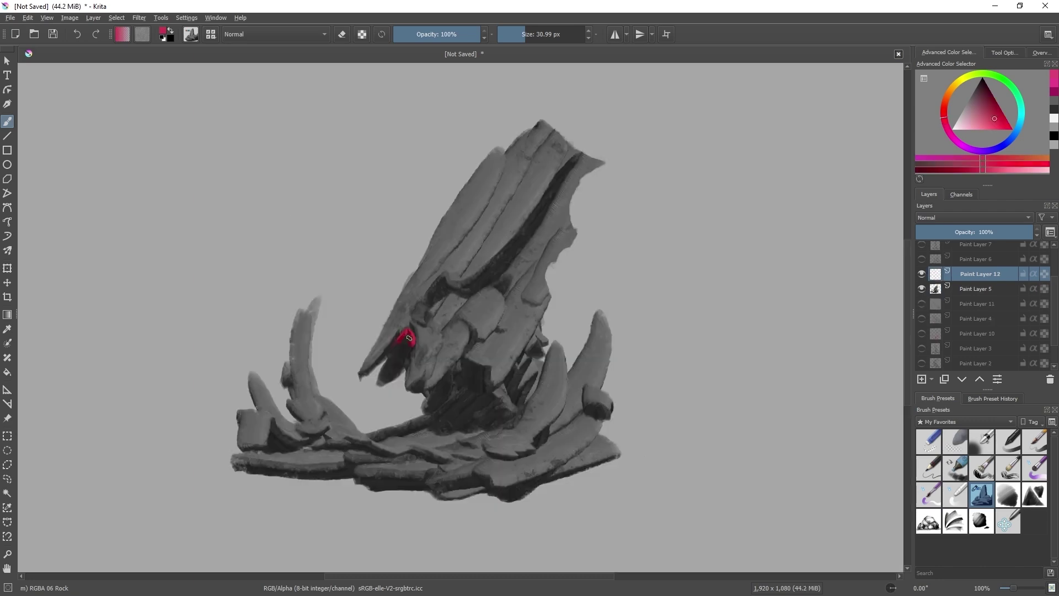
pyautogui.moveTo(402, 338); pyautogui.dragTo(417, 354)
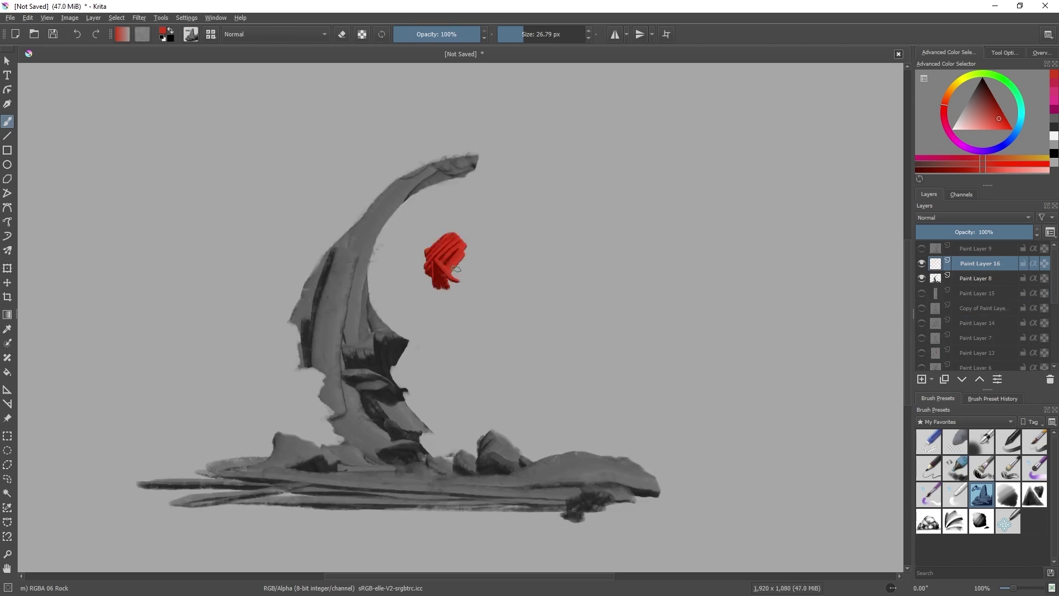
pyautogui.moveTo(450, 249)
pyautogui.mouseDown()
pyautogui.moveTo(458, 265)
pyautogui.moveTo(440, 235)
pyautogui.mouseUp()
pyautogui.press('e')
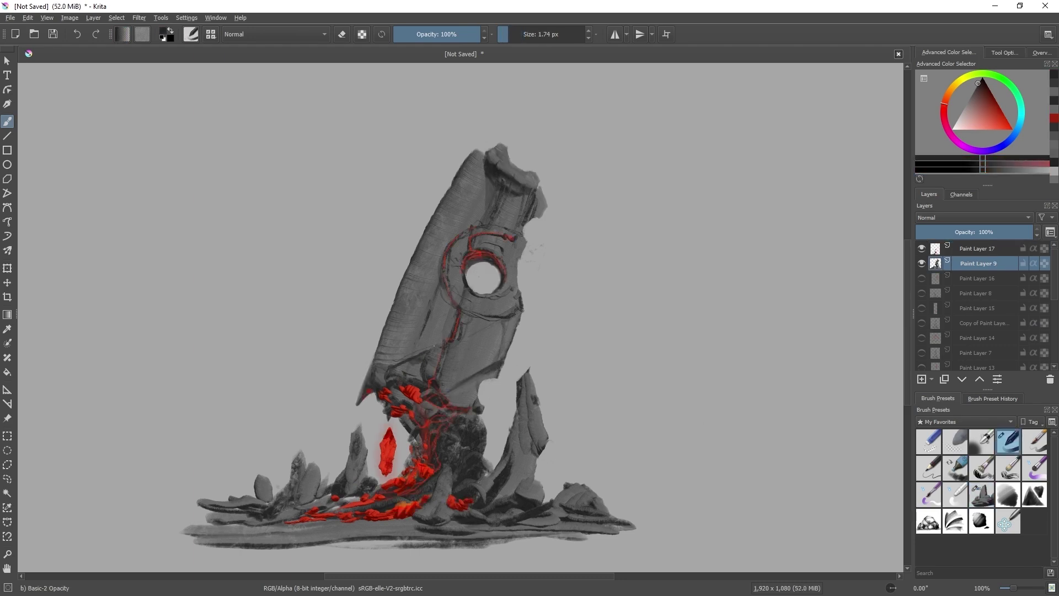
pyautogui.moveTo(474, 342); pyautogui.dragTo(451, 374)
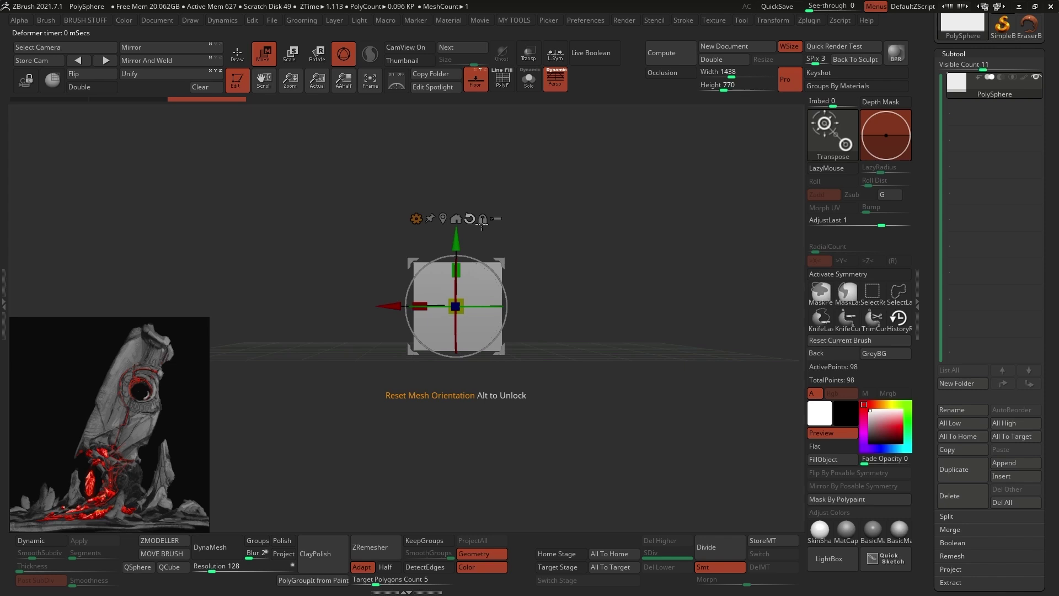
# - Turn off the perspective view and the floor grid around the starting cube
pyautogui.click(553, 83)
pyautogui.click(478, 84)
pyautogui.keyDown('alt'); pyautogui.moveTo(542, 205); pyautogui.dragTo(551, 241); pyautogui.keyUp('alt')
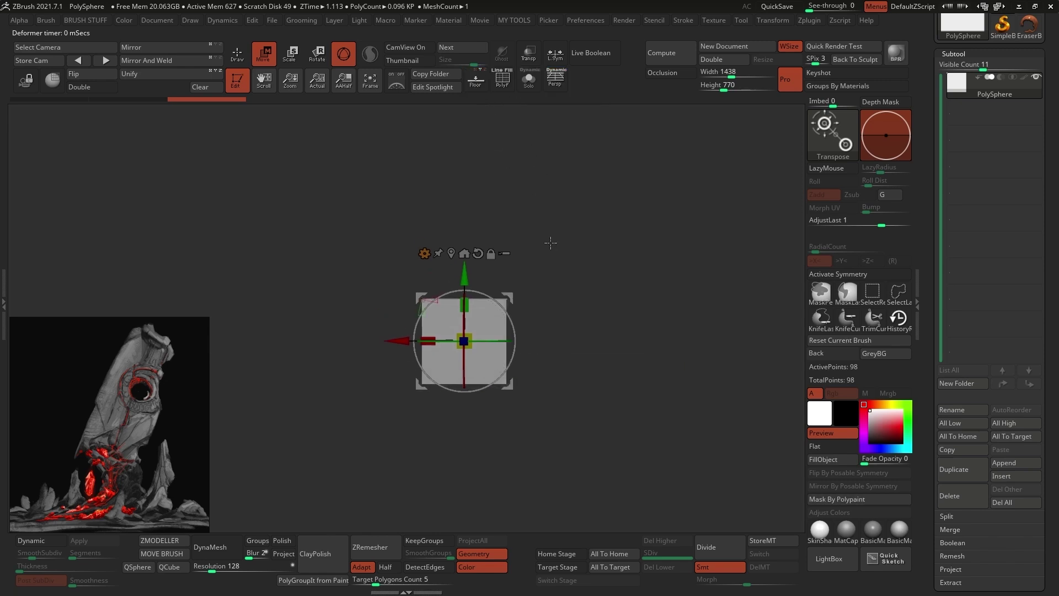
# - Activate X symmetry, stretch the cube vertically into a tall block and tilt it like the reference monolith
pyautogui.click(843, 271)
pyautogui.moveTo(465, 306); pyautogui.dragTo(466, 222)
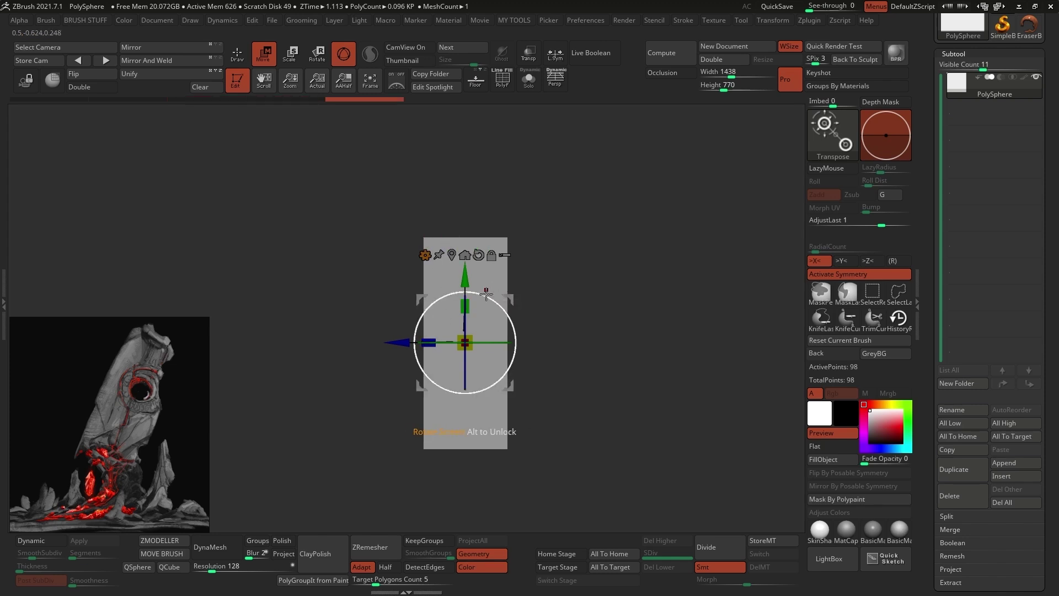
pyautogui.moveTo(487, 296); pyautogui.dragTo(541, 326)
pyautogui.moveTo(511, 363); pyautogui.dragTo(495, 369)
pyautogui.moveTo(540, 329)
pyautogui.mouseDown()
pyautogui.moveTo(541, 305)
pyautogui.moveTo(532, 311)
pyautogui.mouseUp()
# - Duplicate and reposition the block pieces into overlapping tilted slabs above a narrow upright post
pyautogui.moveTo(539, 306); pyautogui.dragTo(599, 309)
pyautogui.keyDown('ctrl'); pyautogui.moveTo(598, 309); pyautogui.dragTo(618, 337); pyautogui.keyUp('ctrl')
pyautogui.moveTo(487, 332); pyautogui.dragTo(482, 335)
pyautogui.moveTo(574, 320); pyautogui.dragTo(601, 320)
pyautogui.moveTo(531, 287)
pyautogui.keyDown('ctrl'); pyautogui.mouseDown()
pyautogui.moveTo(525, 265)
pyautogui.moveTo(517, 341)
pyautogui.moveTo(528, 361)
pyautogui.moveTo(595, 307)
pyautogui.moveTo(626, 317)
pyautogui.mouseUp(); pyautogui.keyUp('ctrl')
# - Insert a Cube3D subtool and shape it into a low, tapered base beneath the post
pyautogui.press('q')
pyautogui.click(1001, 476)
pyautogui.click(581, 412)
pyautogui.press('w')
pyautogui.click(432, 211)
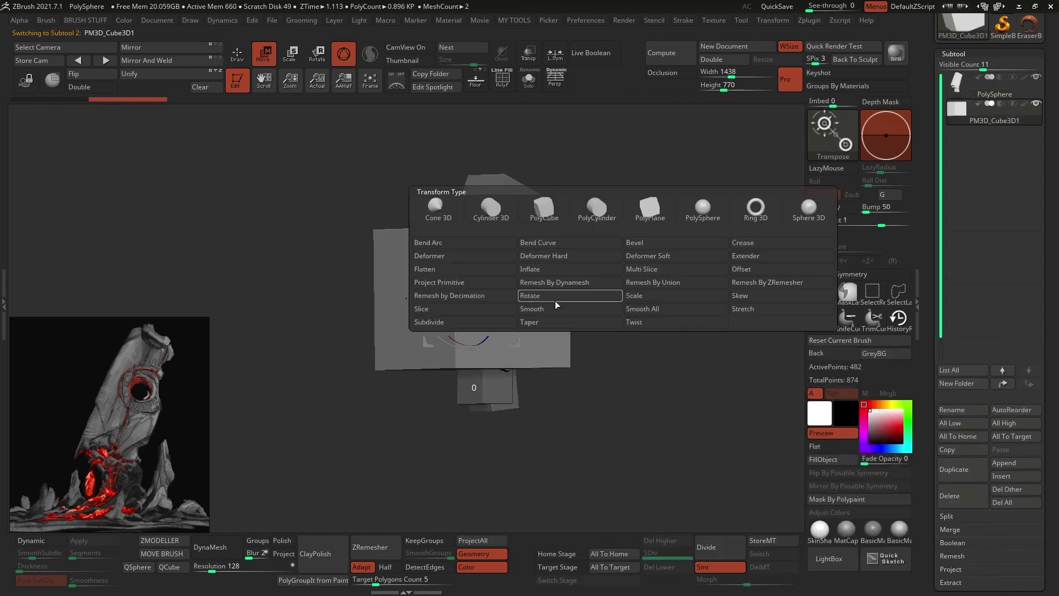
pyautogui.moveTo(472, 220); pyautogui.dragTo(472, 261)
pyautogui.click(432, 210)
pyautogui.moveTo(472, 376); pyautogui.dragTo(474, 392)
pyautogui.press('q')
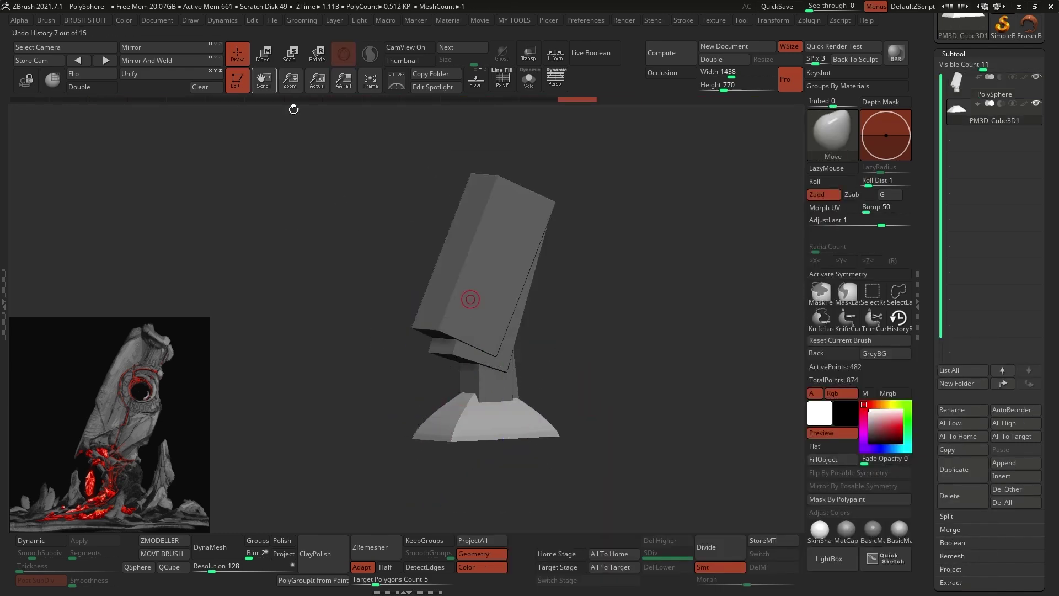
# - Select the monolith body and merge the tapered base into it as one subtool
pyautogui.moveTo(585, 353)
pyautogui.mouseDown()
pyautogui.moveTo(614, 389)
pyautogui.moveTo(627, 371)
pyautogui.moveTo(615, 353)
pyautogui.moveTo(674, 347)
pyautogui.mouseUp()
pyautogui.keyDown('alt'); pyautogui.click(512, 259); pyautogui.keyUp('alt')
pyautogui.hotkey('ctrl', 'm')
pyautogui.click(586, 367)
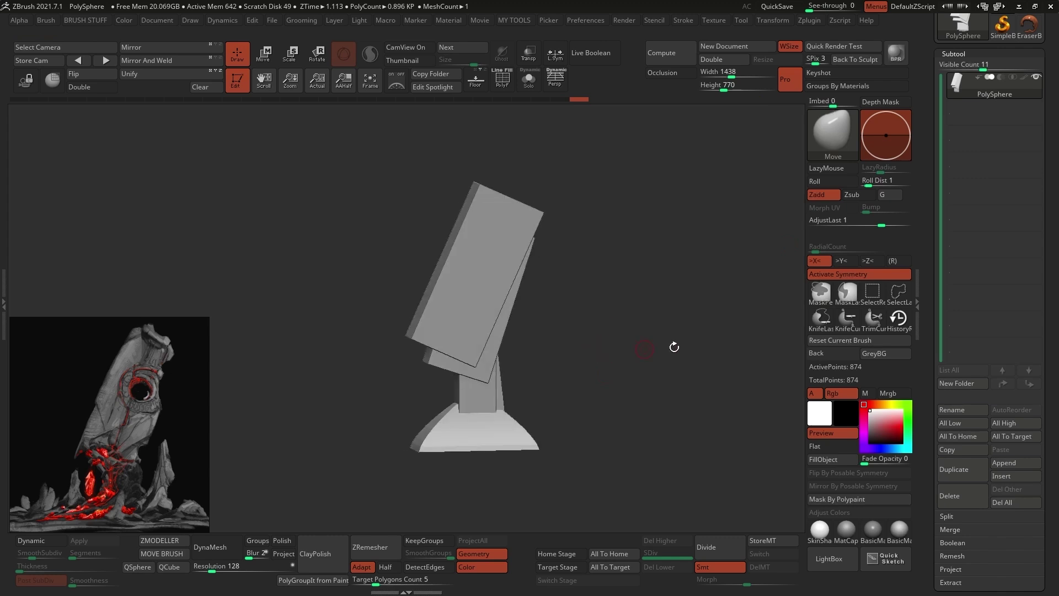
# - Append a Cube3D subtool, select it and stretch it vertically into a tall box
pyautogui.click(1014, 462)
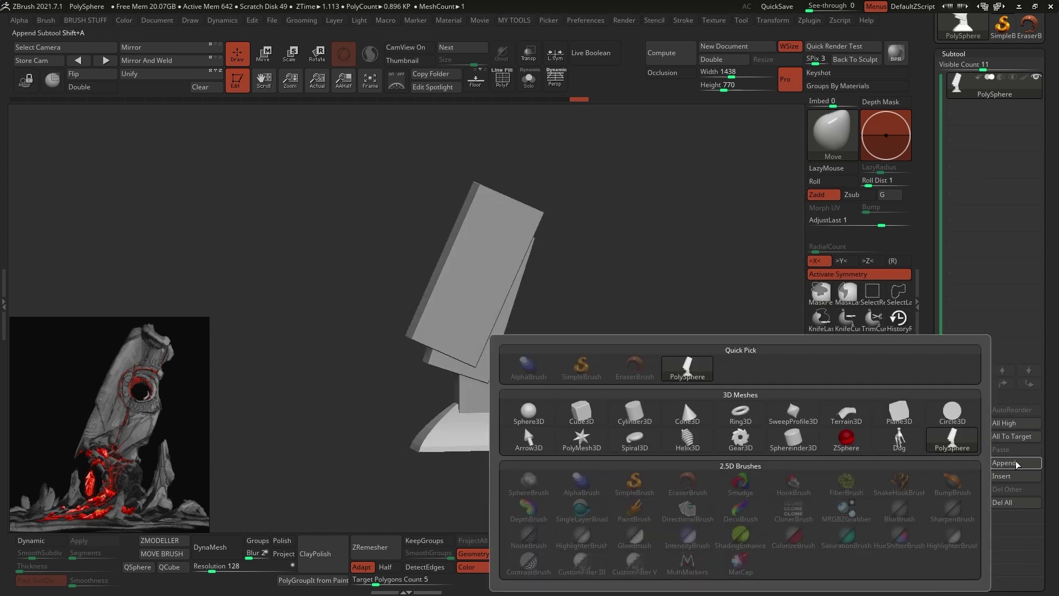
pyautogui.click(581, 411)
pyautogui.click(970, 120)
pyautogui.moveTo(753, 254); pyautogui.dragTo(686, 268)
pyautogui.press('w')
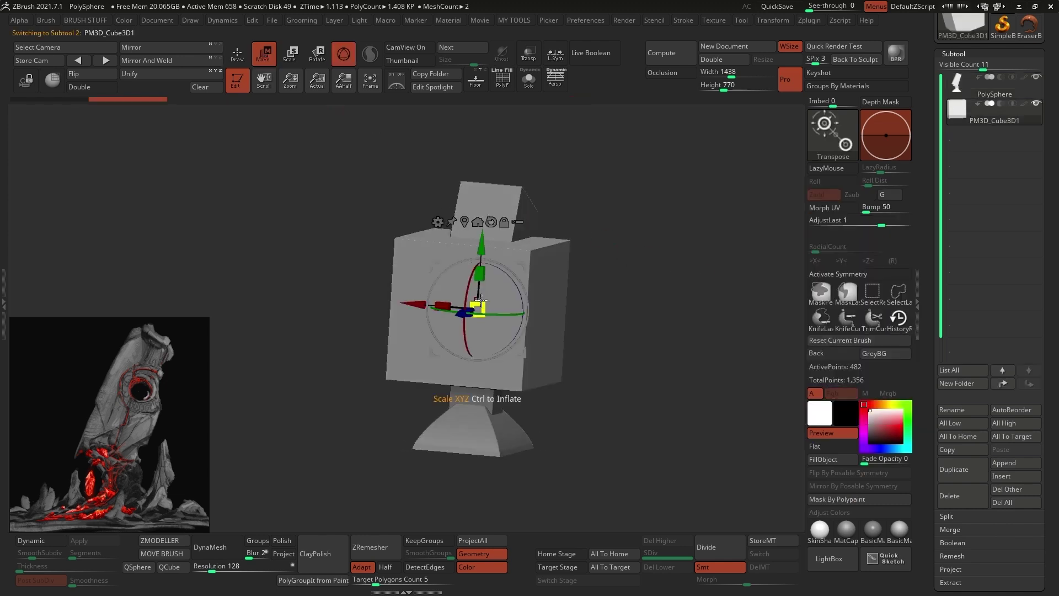
pyautogui.moveTo(482, 280); pyautogui.dragTo(488, 216)
pyautogui.press('q')
# - Convert the tall box to a DynaMesh and remesh it at resolution 24
pyautogui.moveTo(626, 240); pyautogui.dragTo(606, 287)
pyautogui.click(217, 547)
pyautogui.hotkey('shift', 'f')
pyautogui.hotkey('shift', 'f')
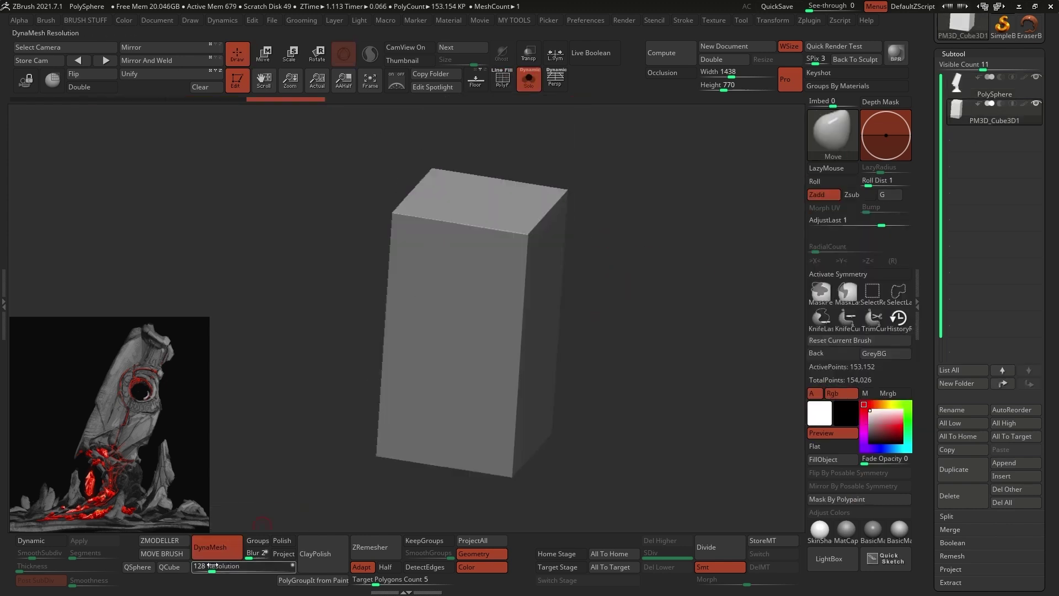
pyautogui.moveTo(212, 568); pyautogui.dragTo(201, 568)
pyautogui.moveTo(662, 287); pyautogui.dragTo(612, 276)
pyautogui.keyDown('ctrl'); pyautogui.moveTo(661, 287); pyautogui.dragTo(684, 315); pyautogui.keyUp('ctrl')
# - Slice angled facets off the tall box's edges and corners from several sides with the KnifeCurve brush
pyautogui.keyDown('ctrl'); pyautogui.keyDown('shift'); pyautogui.moveTo(448, 493); pyautogui.dragTo(386, 232); pyautogui.keyUp('shift'); pyautogui.keyUp('ctrl')
pyautogui.moveTo(402, 317); pyautogui.dragTo(353, 309)
pyautogui.keyDown('ctrl'); pyautogui.keyDown('shift'); pyautogui.moveTo(386, 188); pyautogui.dragTo(505, 502); pyautogui.keyUp('shift'); pyautogui.keyUp('ctrl')
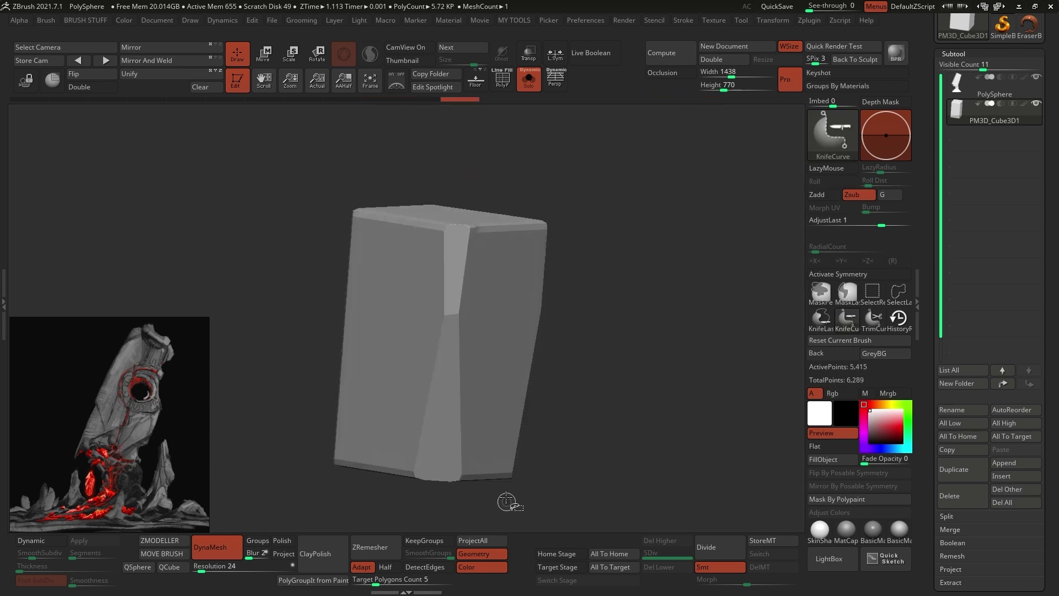
pyautogui.moveTo(585, 353); pyautogui.dragTo(551, 347)
pyautogui.moveTo(469, 496)
pyautogui.keyDown('ctrl'); pyautogui.keyDown('shift'); pyautogui.mouseDown()
pyautogui.moveTo(395, 168)
pyautogui.moveTo(458, 187)
pyautogui.moveTo(529, 491)
pyautogui.mouseUp(); pyautogui.keyUp('shift'); pyautogui.keyUp('ctrl')
pyautogui.moveTo(584, 353)
pyautogui.mouseDown()
pyautogui.moveTo(430, 364)
pyautogui.moveTo(421, 320)
pyautogui.mouseUp()
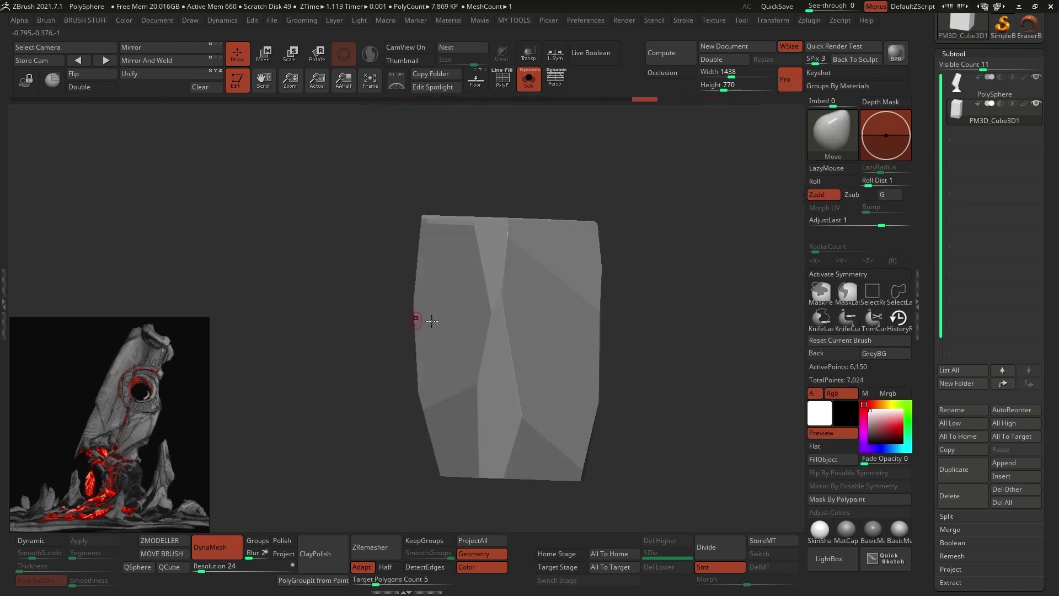
pyautogui.keyDown('ctrl'); pyautogui.keyDown('shift'); pyautogui.moveTo(420, 188); pyautogui.dragTo(408, 485); pyautogui.keyUp('shift'); pyautogui.keyUp('ctrl')
pyautogui.moveTo(612, 331)
pyautogui.mouseDown()
pyautogui.moveTo(596, 373)
pyautogui.moveTo(574, 359)
pyautogui.mouseUp()
pyautogui.keyDown('ctrl'); pyautogui.keyDown('shift'); pyautogui.moveTo(499, 480); pyautogui.dragTo(461, 165); pyautogui.keyUp('shift'); pyautogui.keyUp('ctrl')
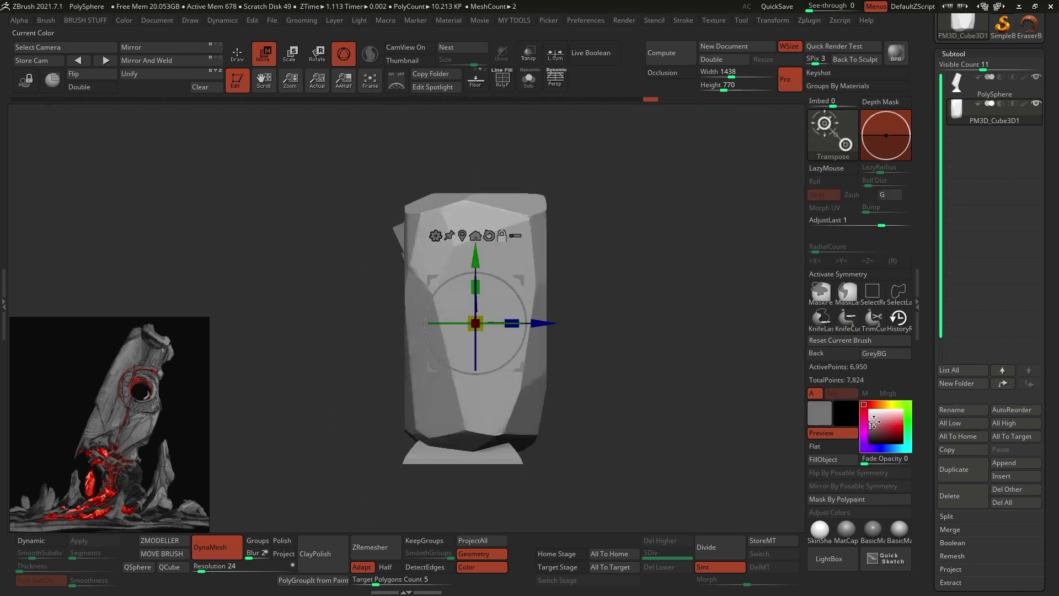
# - Fill the faceted block with light blue (red 128, green 171, blue 220)
pyautogui.moveTo(885, 433); pyautogui.dragTo(885, 419)
pyautogui.click(891, 448)
pyautogui.click(877, 418)
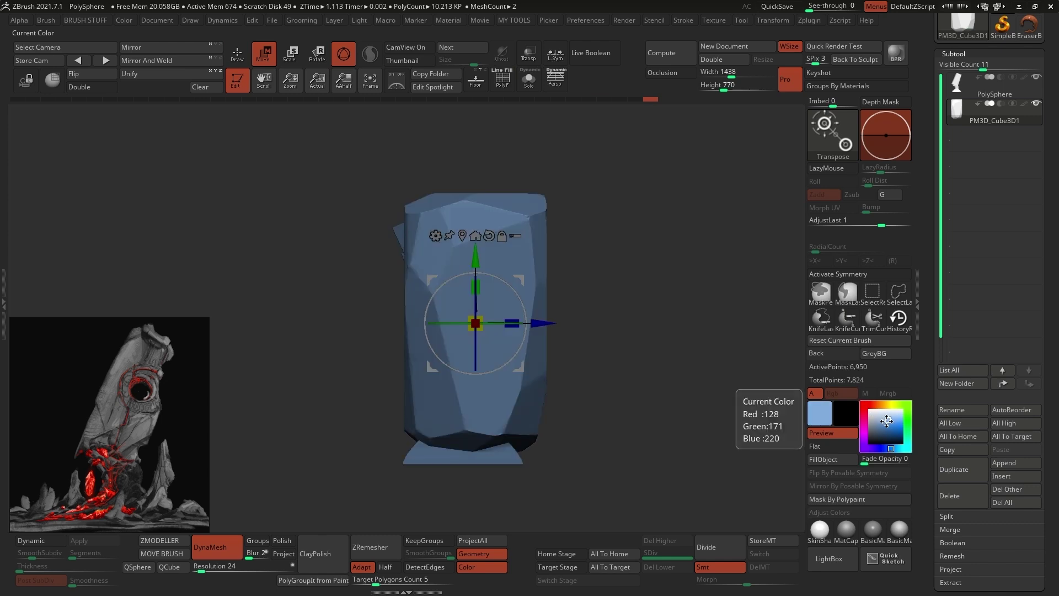
pyautogui.click(843, 461)
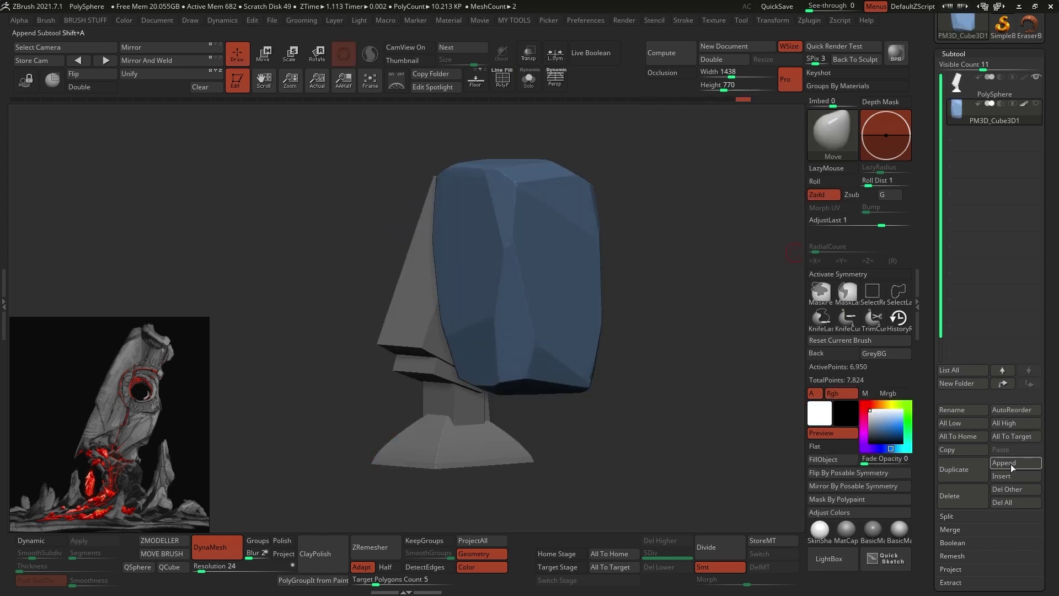
# - Append a Cylinder3D subtool and scale it into a slim tube passing sideways through the monolith body
pyautogui.click(1012, 465)
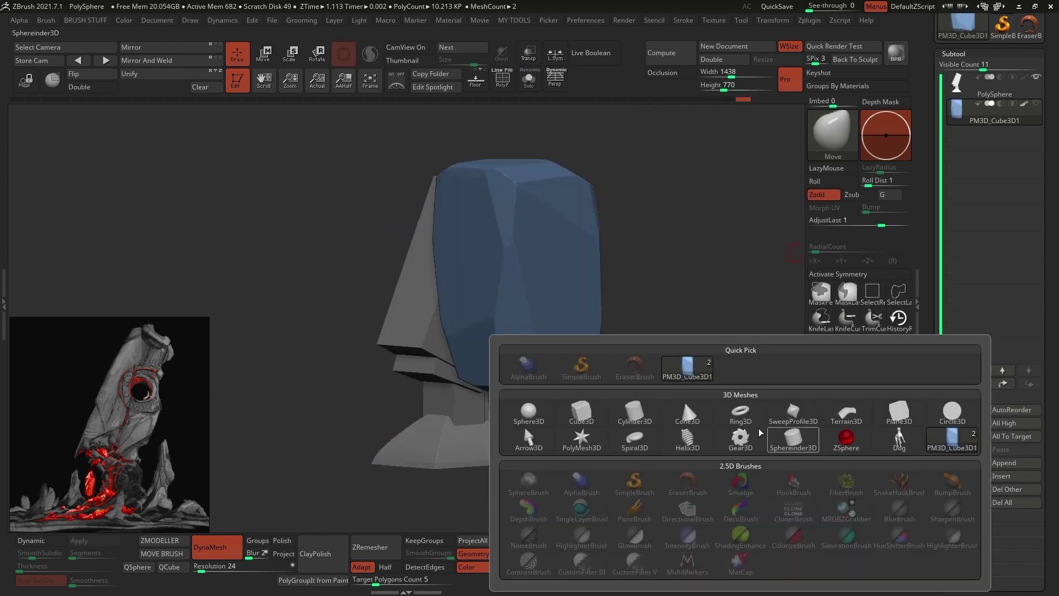
pyautogui.click(635, 413)
pyautogui.press('w')
pyautogui.moveTo(463, 316); pyautogui.dragTo(415, 364)
pyautogui.moveTo(449, 316); pyautogui.dragTo(463, 316)
pyautogui.moveTo(463, 316); pyautogui.dragTo(494, 316)
pyautogui.press('q')
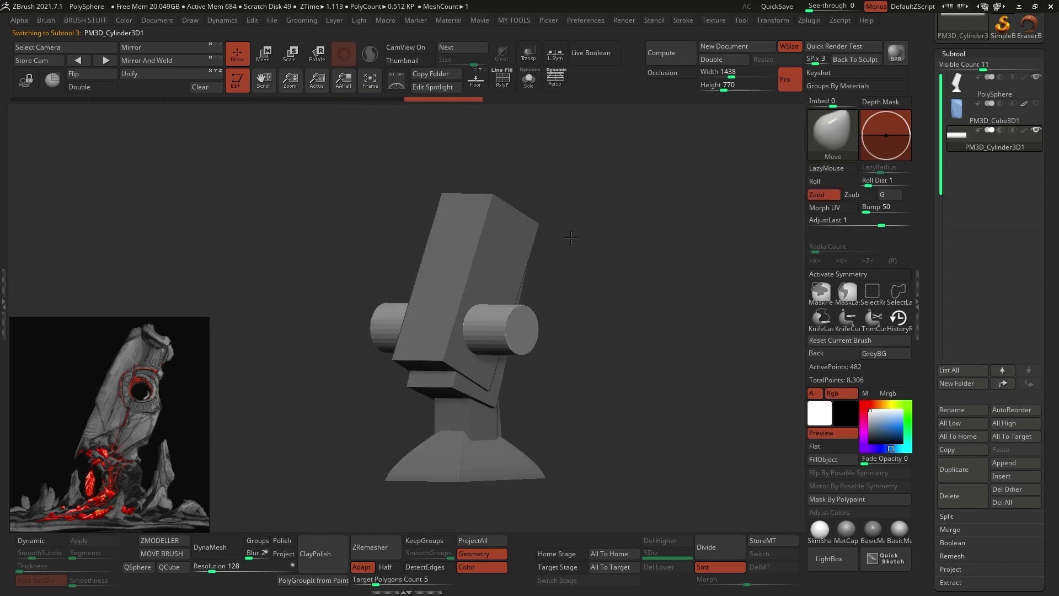
# - Set the cylinder to subtract with Live Boolean on, and move its hole into the upper part of the body
pyautogui.moveTo(571, 237); pyautogui.dragTo(528, 284)
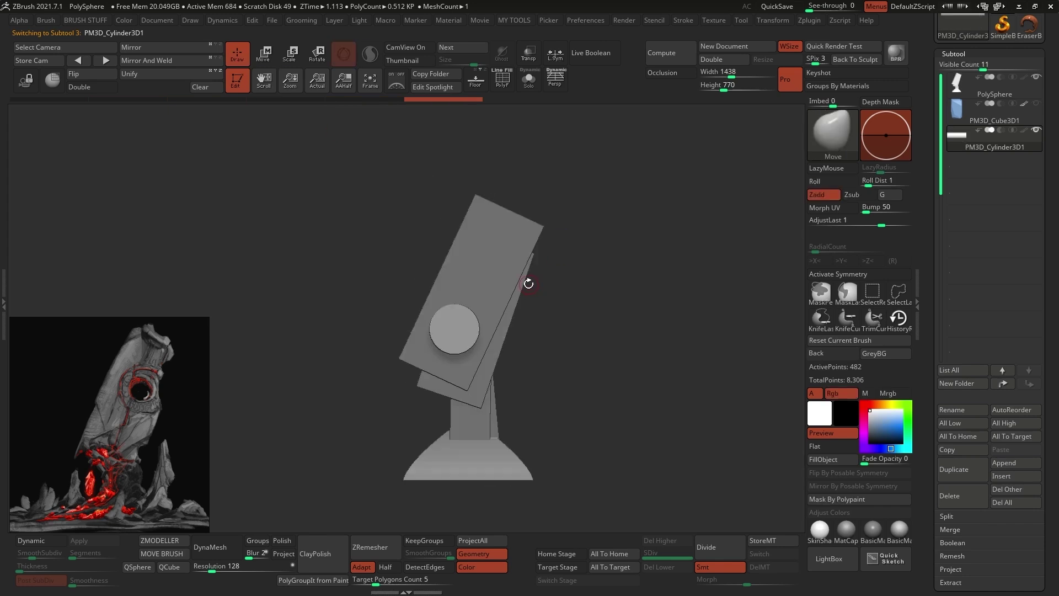
pyautogui.click(1001, 130)
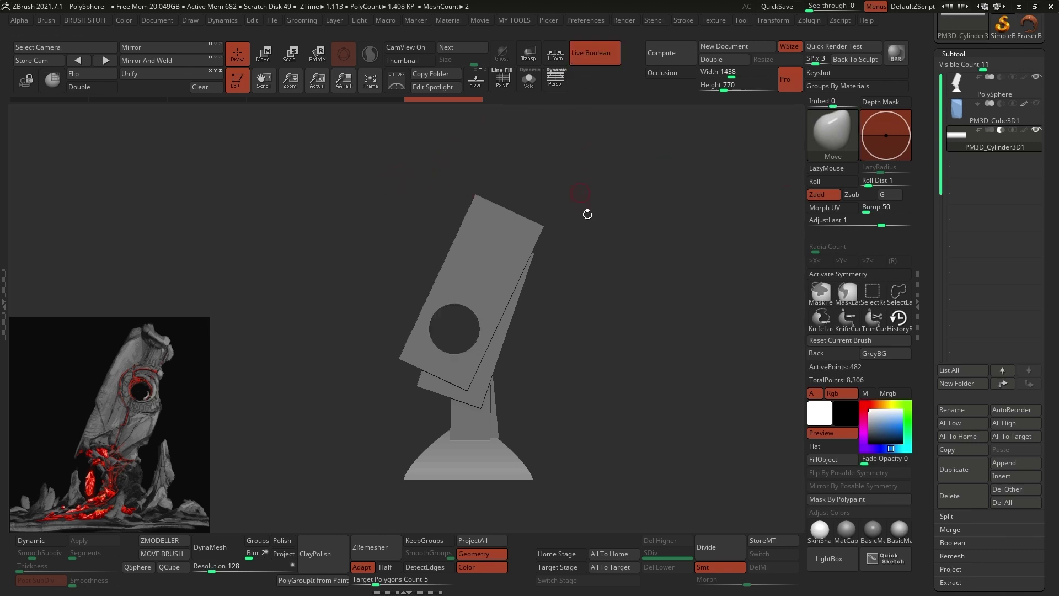
pyautogui.press('w')
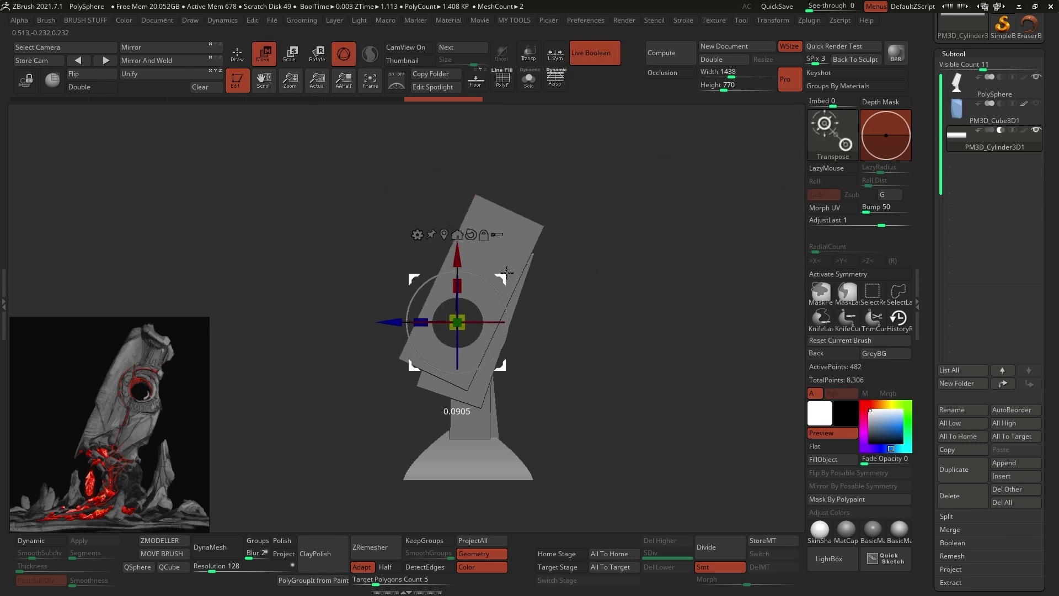
pyautogui.keyDown('alt'); pyautogui.moveTo(500, 282); pyautogui.dragTo(536, 238); pyautogui.keyUp('alt')
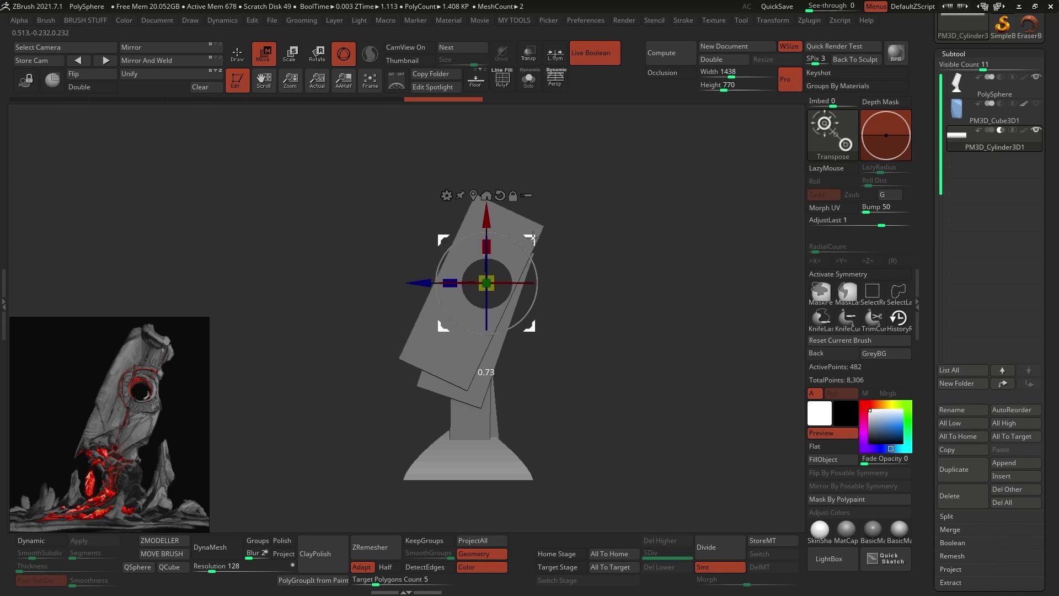
pyautogui.moveTo(576, 252); pyautogui.dragTo(620, 265)
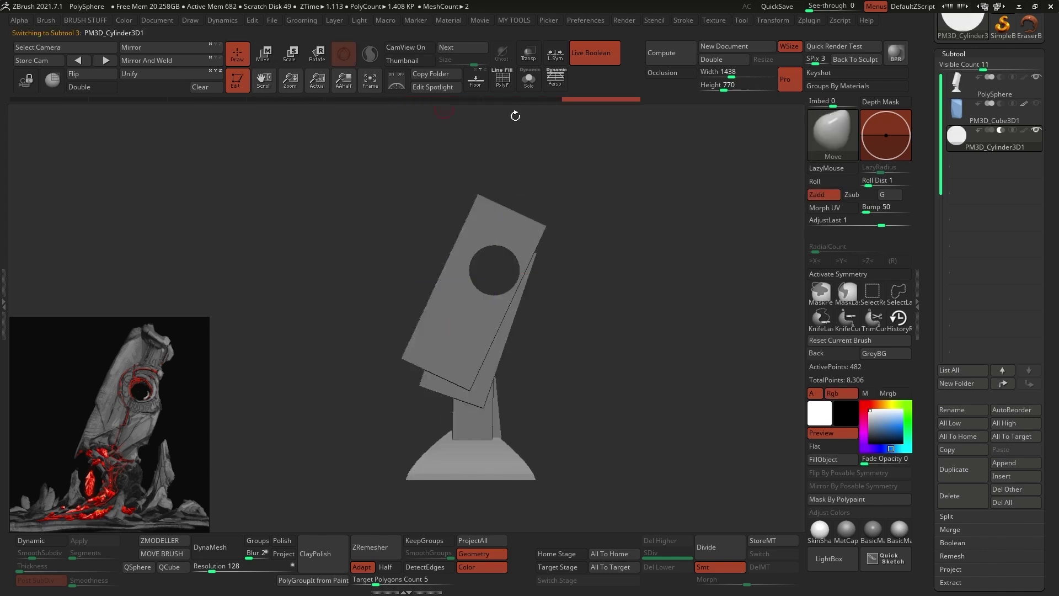
# - Show the blue faceted block, set it to subtract, and rotate it about 25° to follow the body's lean
pyautogui.click(1036, 103)
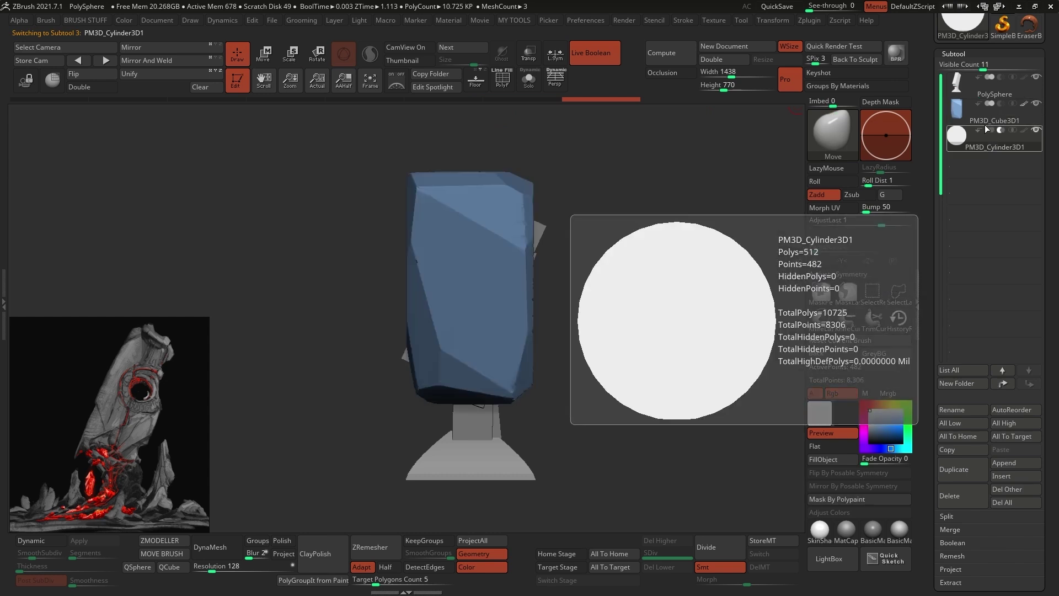
pyautogui.click(1002, 105)
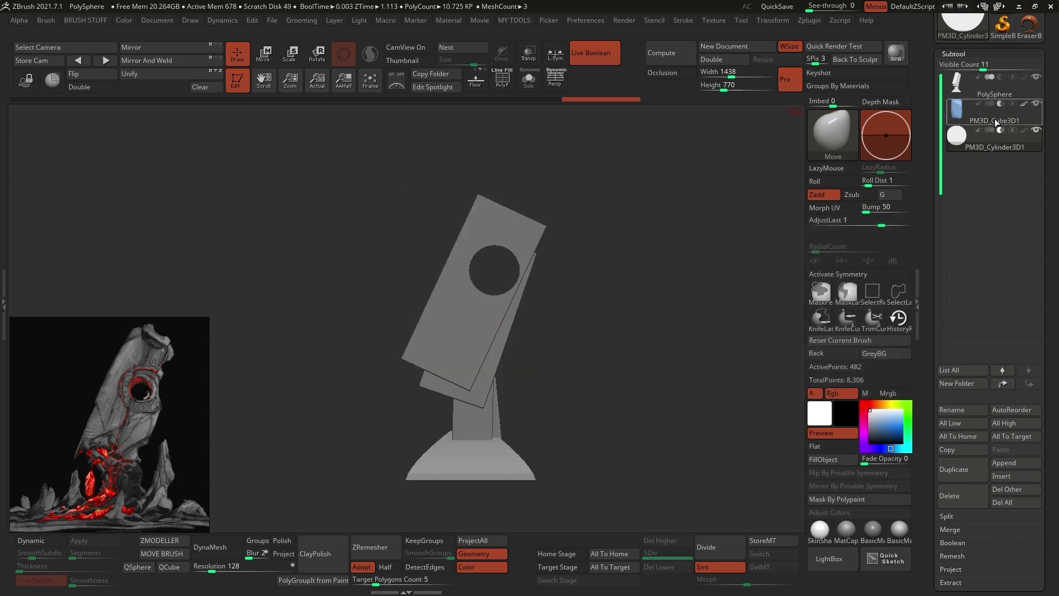
pyautogui.moveTo(660, 271); pyautogui.dragTo(686, 270)
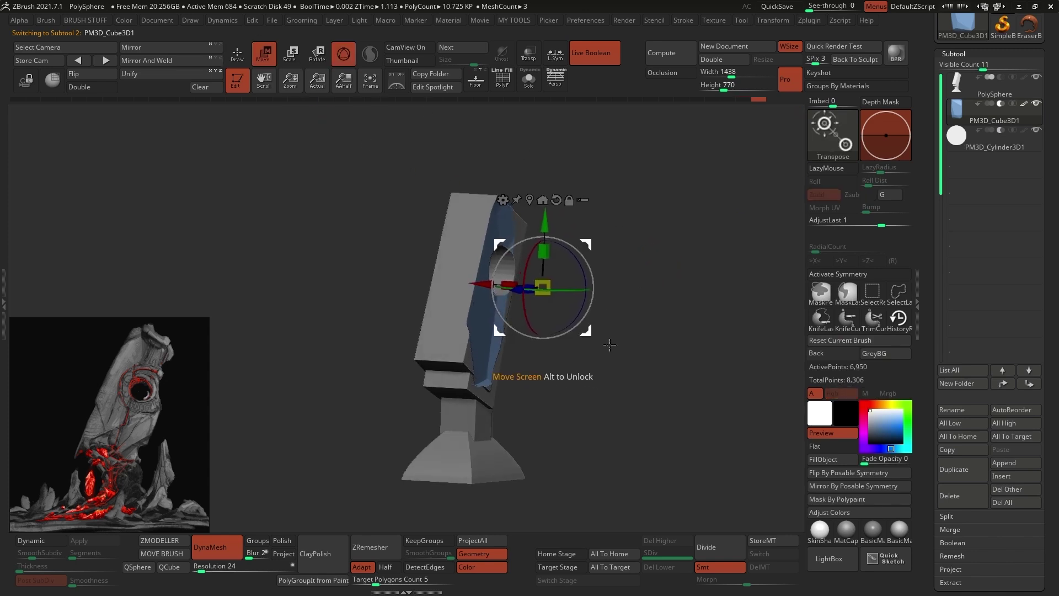
pyautogui.moveTo(609, 345); pyautogui.dragTo(581, 345)
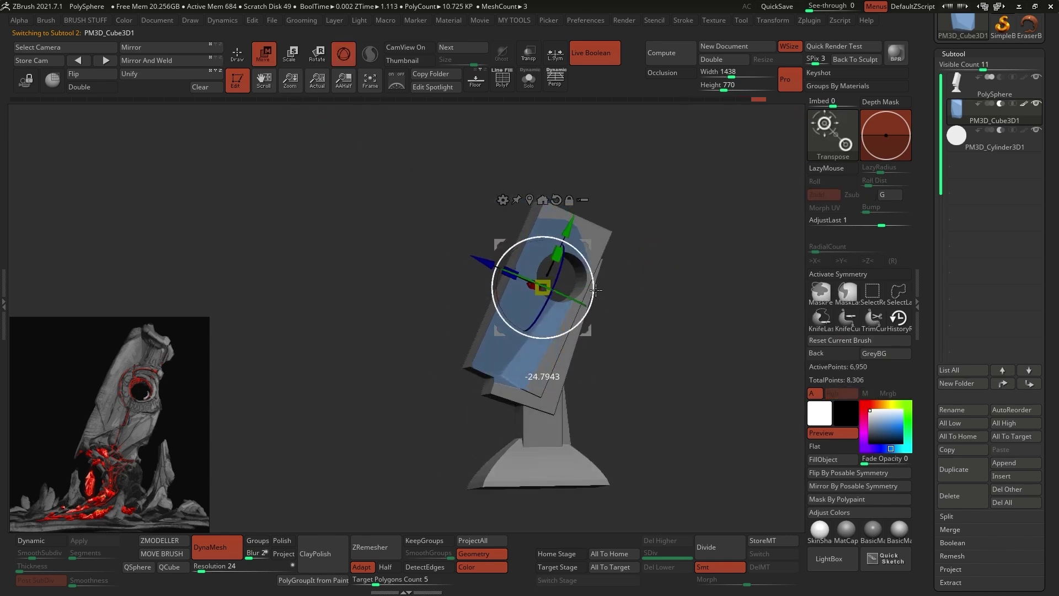
pyautogui.moveTo(591, 220); pyautogui.dragTo(656, 243)
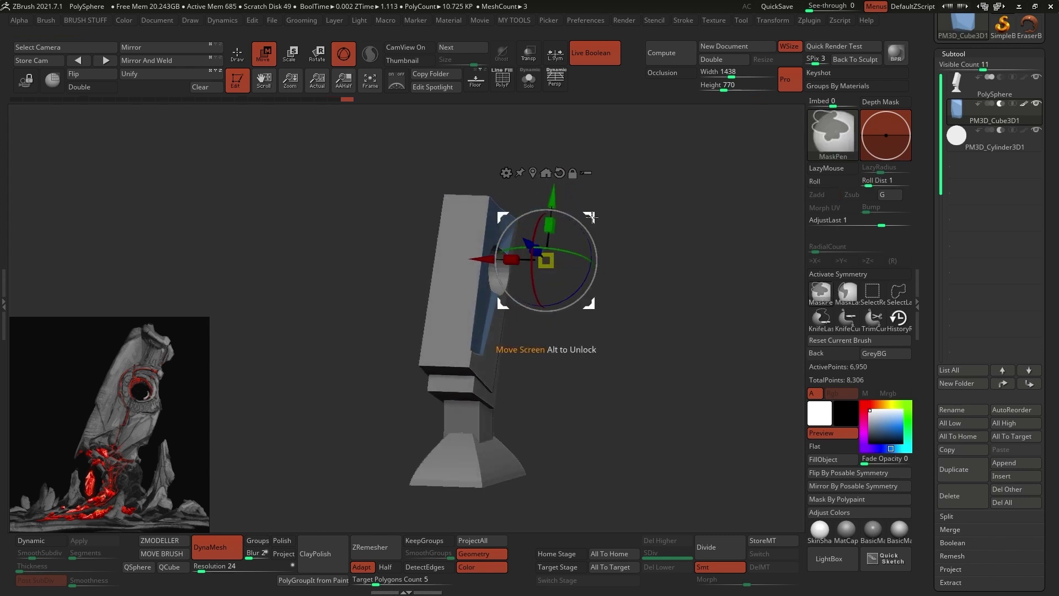
# - Duplicate the blue faceted cutter and position the copies to carve planes into the sides and top of the body
pyautogui.keyDown('ctrl'); pyautogui.moveTo(589, 217); pyautogui.dragTo(413, 286); pyautogui.keyUp('ctrl')
pyautogui.moveTo(544, 276); pyautogui.dragTo(623, 282)
pyautogui.moveTo(508, 337); pyautogui.dragTo(514, 336)
pyautogui.moveTo(557, 295); pyautogui.dragTo(521, 228)
pyautogui.moveTo(429, 243); pyautogui.dragTo(457, 234)
pyautogui.moveTo(457, 229); pyautogui.dragTo(487, 224)
pyautogui.moveTo(581, 242); pyautogui.dragTo(626, 239)
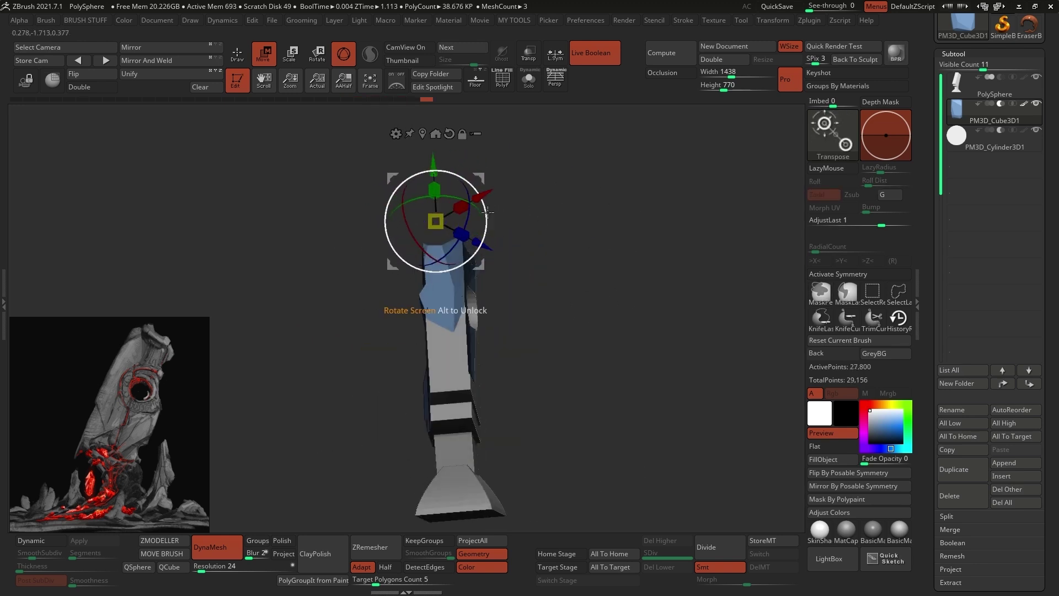
# - Move and rotate the latest blue cutter copy to chip away the monolith's top edge
pyautogui.moveTo(481, 177); pyautogui.dragTo(506, 165)
pyautogui.moveTo(587, 201); pyautogui.dragTo(538, 208)
pyautogui.moveTo(493, 208); pyautogui.dragTo(473, 194)
pyautogui.moveTo(558, 213); pyautogui.dragTo(603, 218)
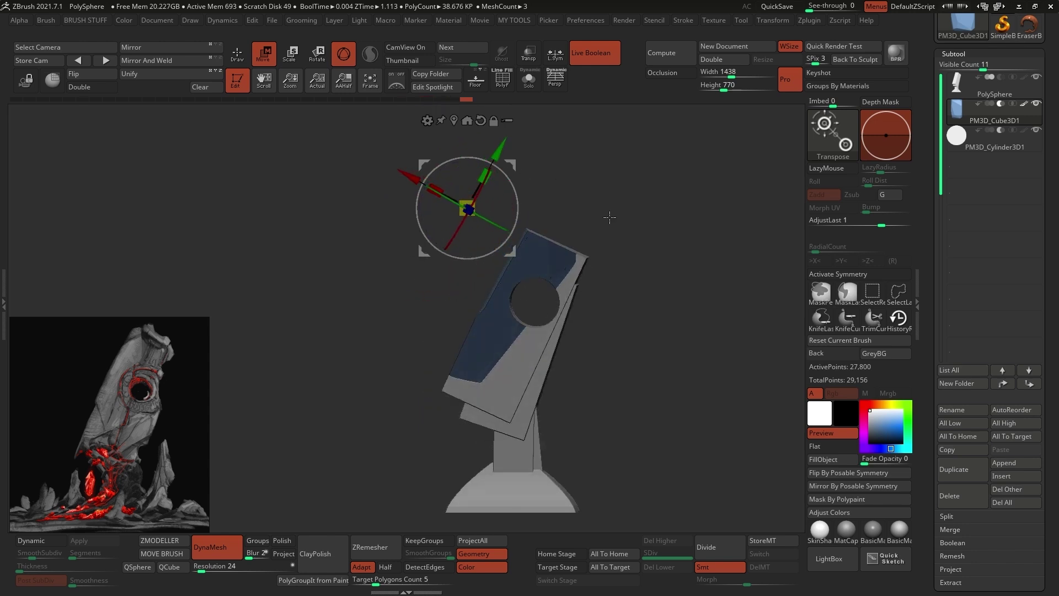
# - Duplicate the blue faceted cutter down to the monolith's neck and base to carve further notches
pyautogui.keyDown('ctrl'); pyautogui.moveTo(509, 167); pyautogui.dragTo(485, 361); pyautogui.keyUp('ctrl')
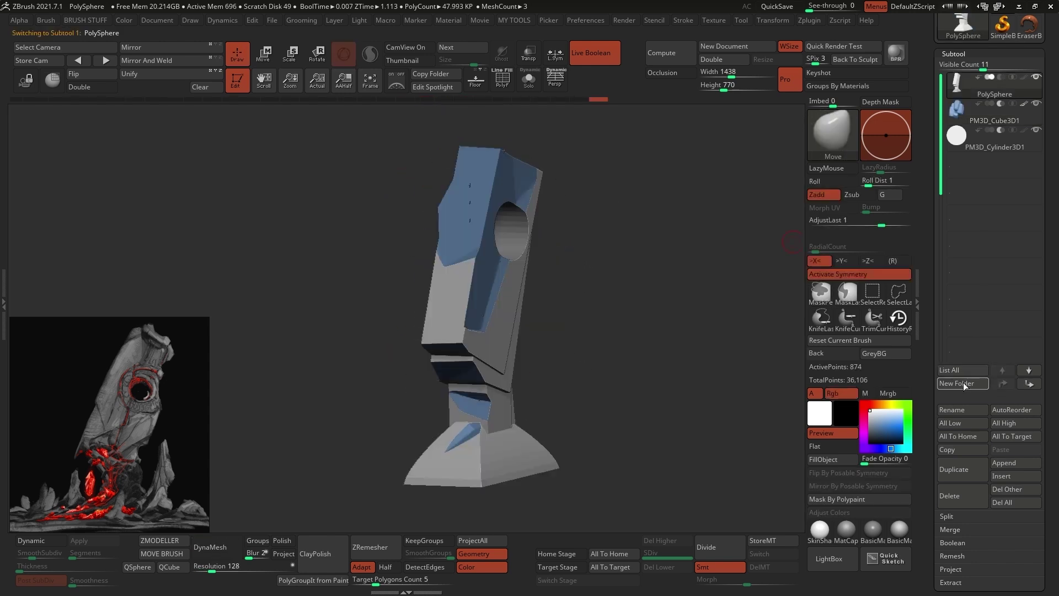
# - Group the body, cube cutter and cylinder cutter in a new folder with the default title and run Boolean Folder on it
pyautogui.click(962, 385)
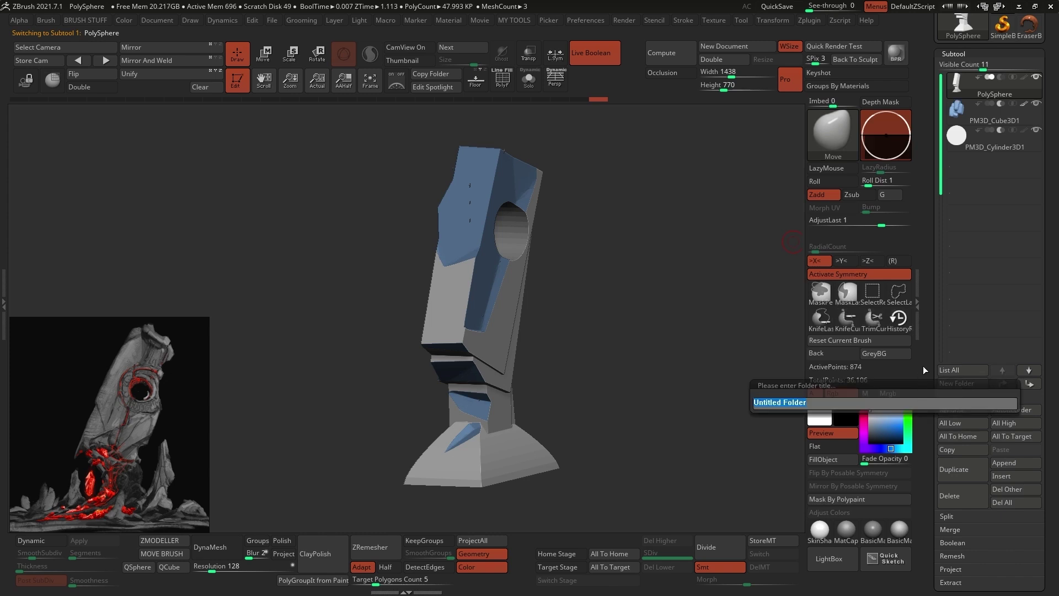
pyautogui.press('Return')
pyautogui.moveTo(992, 141); pyautogui.dragTo(989, 122)
pyautogui.moveTo(998, 161); pyautogui.dragTo(980, 126)
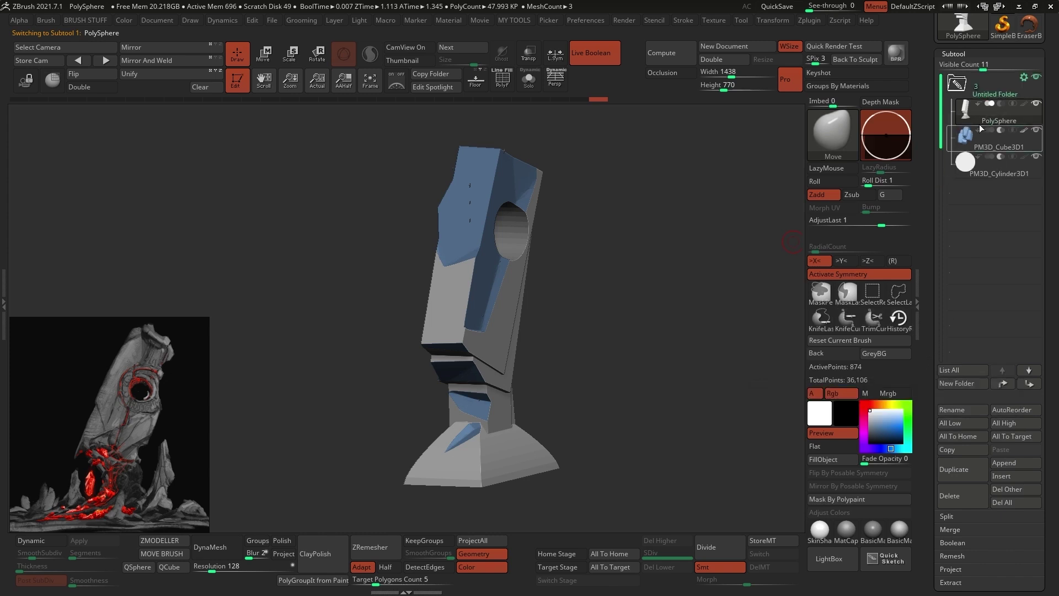
pyautogui.click(1025, 77)
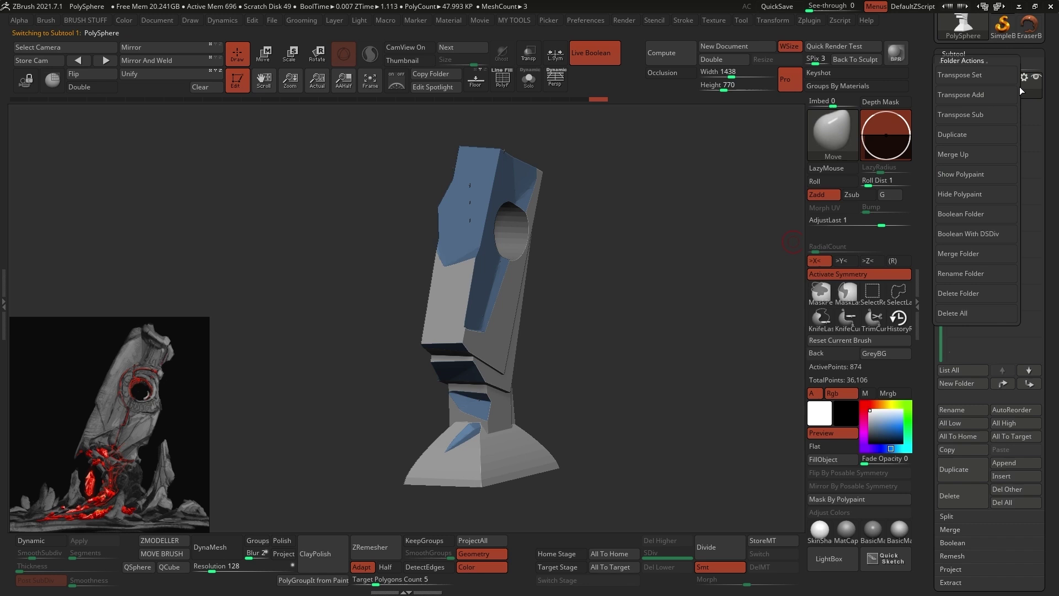
pyautogui.click(983, 213)
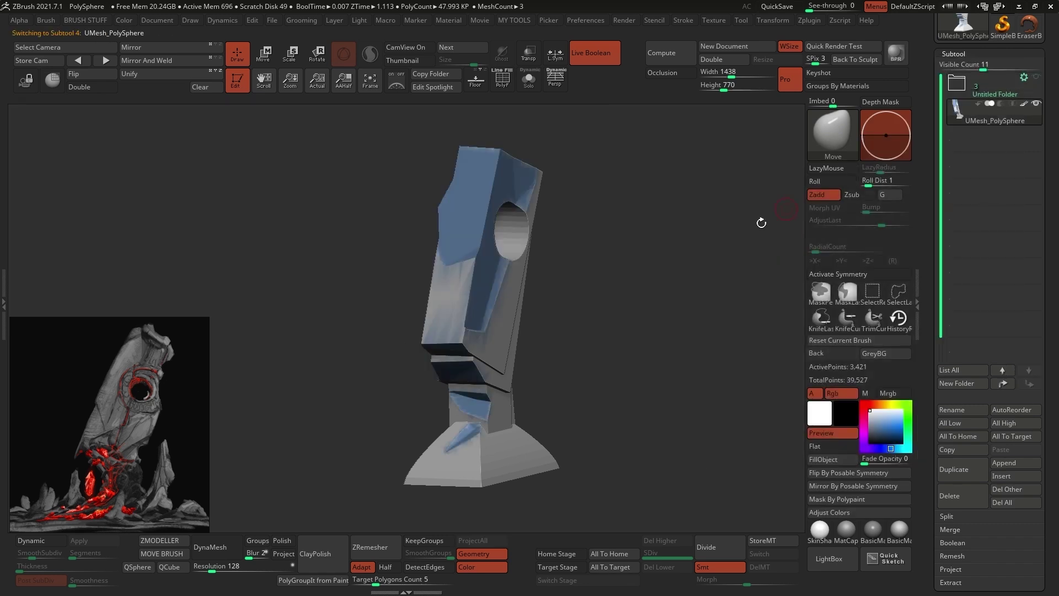
# - Fill the merged monolith with white and convert it to DynaMesh at resolution 128
pyautogui.click(847, 459)
pyautogui.moveTo(703, 382)
pyautogui.mouseDown(button='right')
pyautogui.moveTo(595, 309)
pyautogui.moveTo(554, 334)
pyautogui.moveTo(613, 331)
pyautogui.mouseUp(button='right')
pyautogui.click(501, 83)
pyautogui.click(501, 83)
pyautogui.click(227, 557)
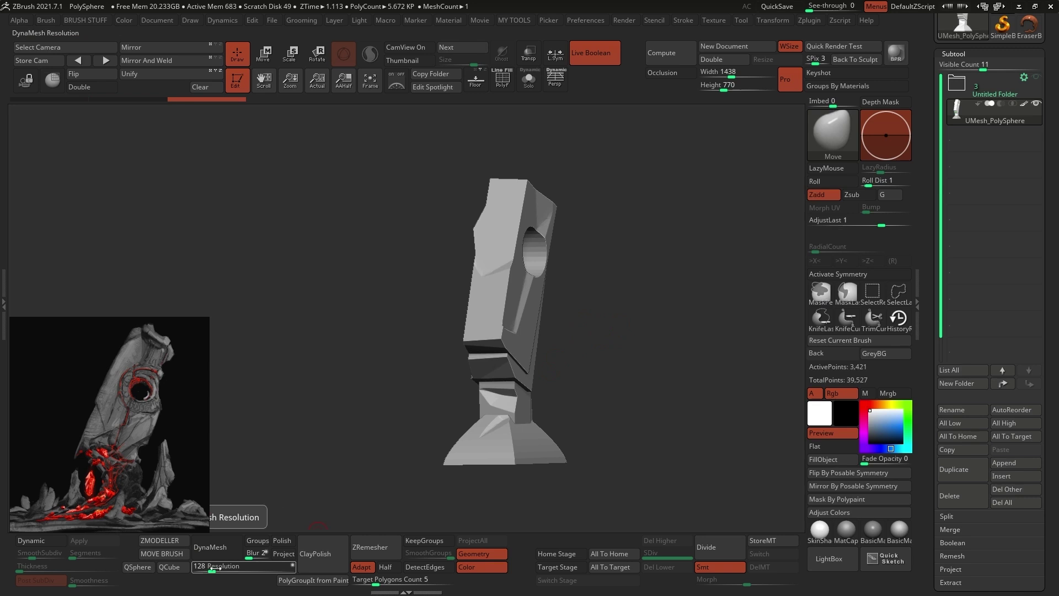
pyautogui.moveTo(575, 298); pyautogui.dragTo(631, 306)
pyautogui.rightClick(648, 312)
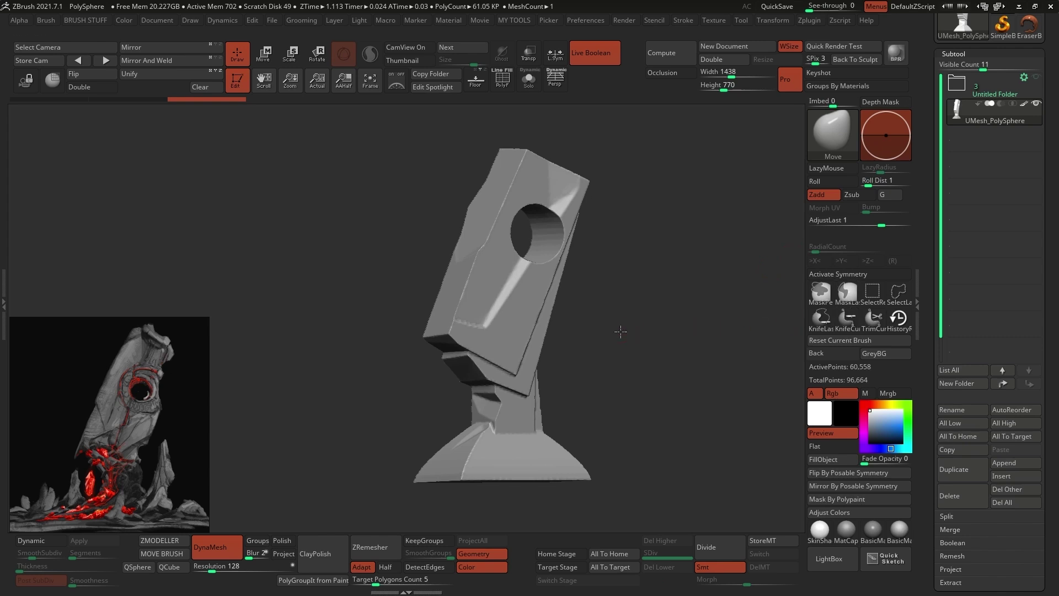
# - Bevel the sharp front edges of the monolith's body
pyautogui.moveTo(621, 331); pyautogui.dragTo(686, 331)
pyautogui.moveTo(441, 356); pyautogui.dragTo(436, 349)
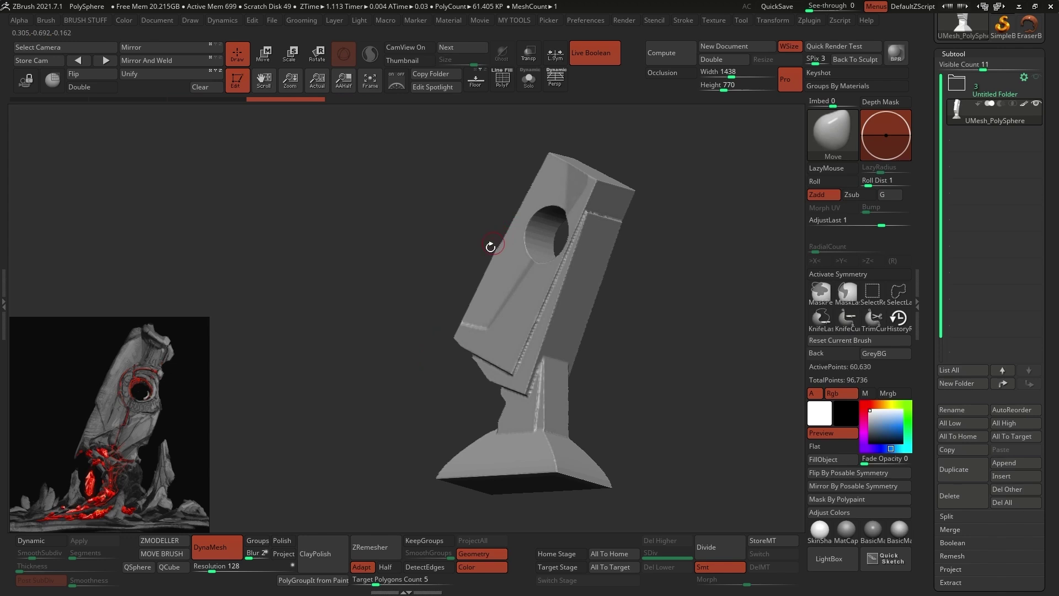
pyautogui.moveTo(479, 257)
pyautogui.mouseDown()
pyautogui.moveTo(586, 134)
pyautogui.moveTo(577, 144)
pyautogui.moveTo(608, 232)
pyautogui.mouseUp()
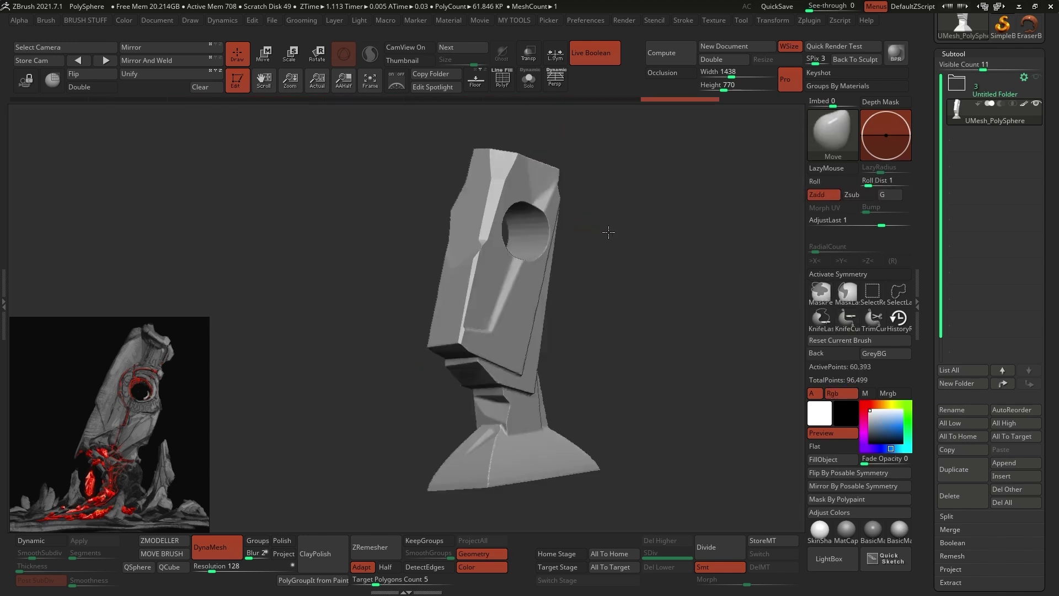
# - Mask the monolith's top corner area and offset the geometry there to form a broken ledge
pyautogui.moveTo(550, 343)
pyautogui.mouseDown()
pyautogui.moveTo(614, 319)
pyautogui.moveTo(620, 303)
pyautogui.moveTo(796, 275)
pyautogui.moveTo(793, 312)
pyautogui.mouseUp()
pyautogui.keyDown('ctrl'); pyautogui.click(565, 191); pyautogui.keyUp('ctrl')
pyautogui.moveTo(499, 201)
pyautogui.keyDown('ctrl'); pyautogui.mouseDown()
pyautogui.moveTo(601, 220)
pyautogui.moveTo(523, 212)
pyautogui.mouseUp(); pyautogui.keyUp('ctrl')
pyautogui.press('w')
pyautogui.moveTo(612, 182)
pyautogui.mouseDown()
pyautogui.moveTo(665, 177)
pyautogui.moveTo(623, 226)
pyautogui.moveTo(651, 248)
pyautogui.mouseUp()
pyautogui.press('q')
pyautogui.moveTo(557, 276); pyautogui.dragTo(576, 278)
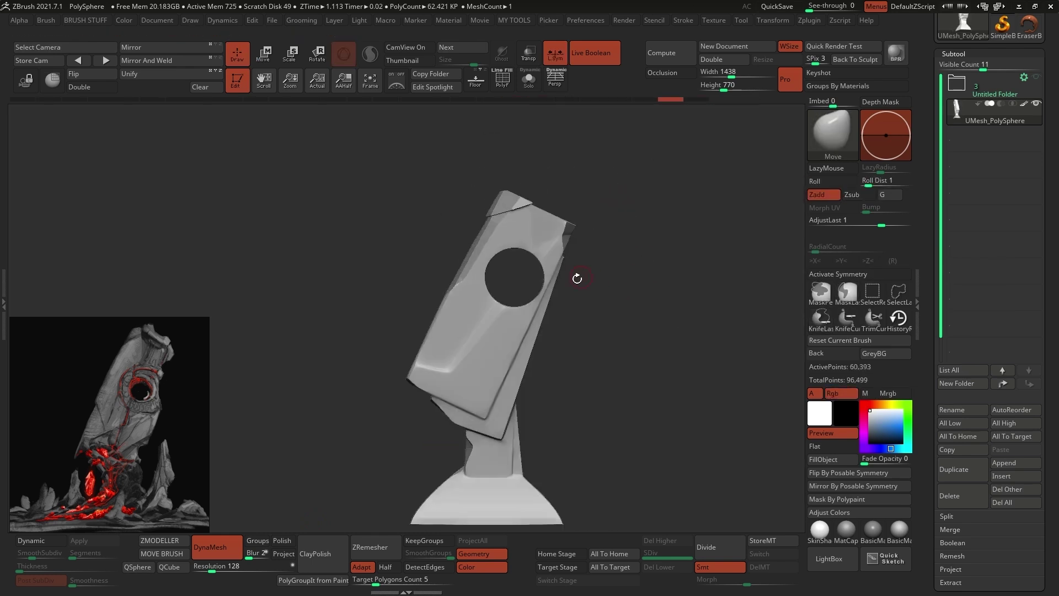
# - Mask the face of the body below the hole and offset it slightly to form a stepped rock layer, clearing the mask
pyautogui.keyDown('alt'); pyautogui.moveTo(590, 344); pyautogui.dragTo(607, 303); pyautogui.keyUp('alt')
pyautogui.keyDown('ctrl'); pyautogui.moveTo(588, 282); pyautogui.dragTo(408, 284); pyautogui.keyUp('ctrl')
pyautogui.press('w')
pyautogui.press('q')
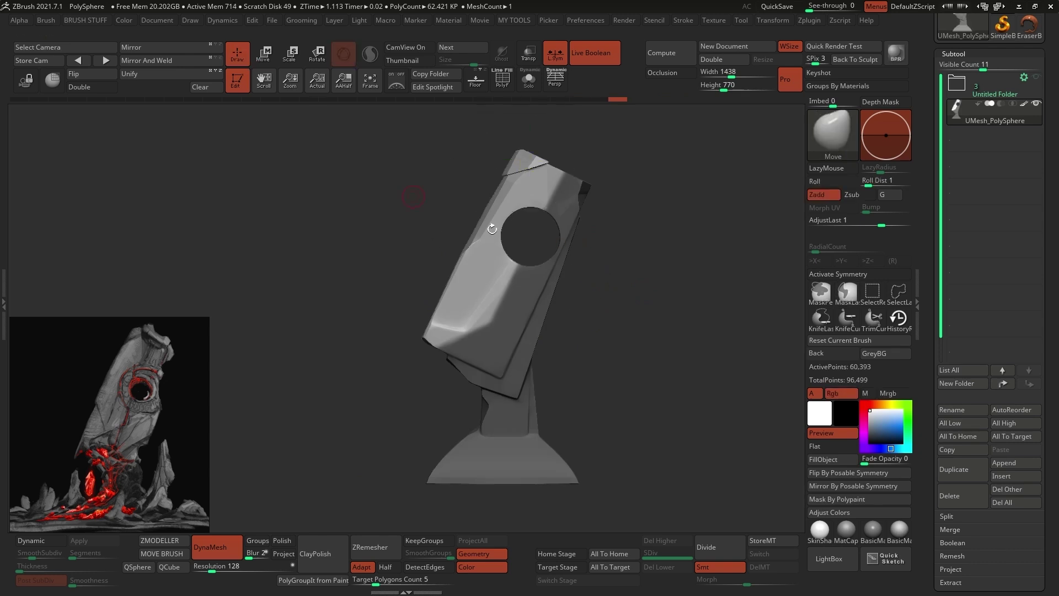
pyautogui.press('4')
pyautogui.moveTo(661, 354); pyautogui.dragTo(665, 353)
pyautogui.press('w')
pyautogui.keyDown('alt'); pyautogui.moveTo(612, 276); pyautogui.dragTo(602, 331); pyautogui.keyUp('alt')
pyautogui.moveTo(482, 307); pyautogui.dragTo(485, 305)
pyautogui.press('q')
pyautogui.moveTo(612, 314)
pyautogui.keyDown('ctrl'); pyautogui.mouseDown()
pyautogui.moveTo(593, 340)
pyautogui.moveTo(603, 285)
pyautogui.mouseUp(); pyautogui.keyUp('ctrl')
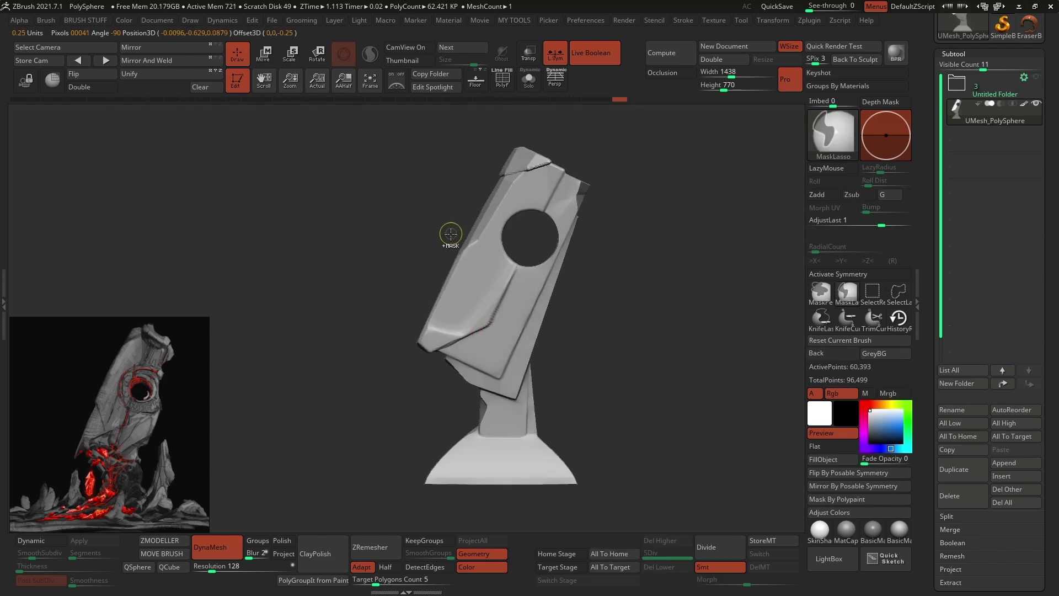
# - Lasso-mask the body along its front edge and shift the geometry slightly for another stepped rock layer
pyautogui.keyDown('ctrl'); pyautogui.moveTo(452, 234); pyautogui.dragTo(475, 361); pyautogui.keyUp('ctrl')
pyautogui.press('w')
pyautogui.moveTo(463, 301); pyautogui.dragTo(465, 299)
pyautogui.moveTo(601, 326)
pyautogui.mouseDown()
pyautogui.moveTo(579, 331)
pyautogui.moveTo(581, 289)
pyautogui.moveTo(601, 320)
pyautogui.mouseUp()
pyautogui.press('q')
pyautogui.moveTo(595, 309)
pyautogui.keyDown('shift'); pyautogui.mouseDown()
pyautogui.moveTo(568, 331)
pyautogui.moveTo(567, 351)
pyautogui.moveTo(511, 366)
pyautogui.moveTo(501, 336)
pyautogui.moveTo(525, 267)
pyautogui.moveTo(602, 341)
pyautogui.moveTo(482, 430)
pyautogui.moveTo(511, 398)
pyautogui.moveTo(440, 386)
pyautogui.mouseUp(); pyautogui.keyUp('shift')
pyautogui.moveTo(497, 411); pyautogui.dragTo(618, 349)
# - Append a cylinder subtool, select it and rotate it onto its side to match the hole's direction
pyautogui.click(1014, 462)
pyautogui.click(607, 386)
pyautogui.keyDown('alt'); pyautogui.click(496, 309); pyautogui.keyUp('alt')
pyautogui.keyDown('shift'); pyautogui.moveTo(657, 297); pyautogui.dragTo(600, 246); pyautogui.keyUp('shift')
pyautogui.press('w')
pyautogui.keyDown('shift'); pyautogui.moveTo(512, 266); pyautogui.dragTo(529, 342); pyautogui.keyUp('shift')
# - Shape the isolated cylinder into a ring for the hole with ZModeler, and show the monolith again
pyautogui.click(181, 540)
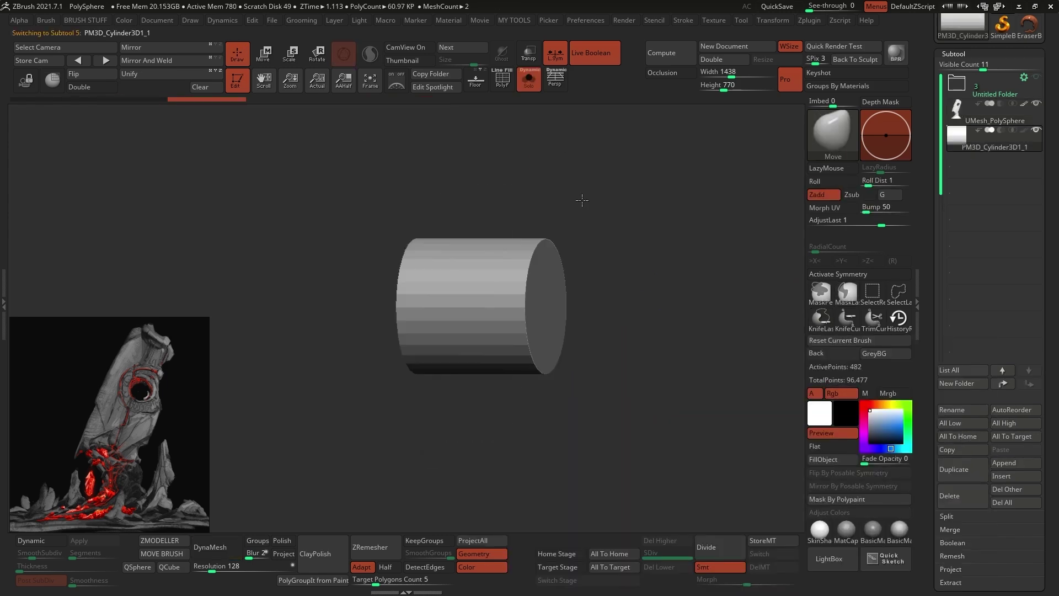
pyautogui.press('space')
pyautogui.click(555, 167)
pyautogui.moveTo(552, 304); pyautogui.dragTo(441, 301)
pyautogui.press('space')
pyautogui.click(548, 234)
pyautogui.press('x')
pyautogui.press('space')
pyautogui.click(651, 293)
pyautogui.press('w')
pyautogui.click(503, 80)
pyautogui.click(528, 80)
pyautogui.keyDown('shift'); pyautogui.moveTo(618, 330); pyautogui.dragTo(595, 331); pyautogui.keyUp('shift')
pyautogui.click(237, 53)
# - Sculpt rocky buildup over the ring and the body below it with the ClayTubes brush
pyautogui.moveTo(569, 220)
pyautogui.mouseDown()
pyautogui.moveTo(598, 272)
pyautogui.moveTo(606, 268)
pyautogui.mouseUp()
pyautogui.moveTo(519, 289); pyautogui.dragTo(463, 356)
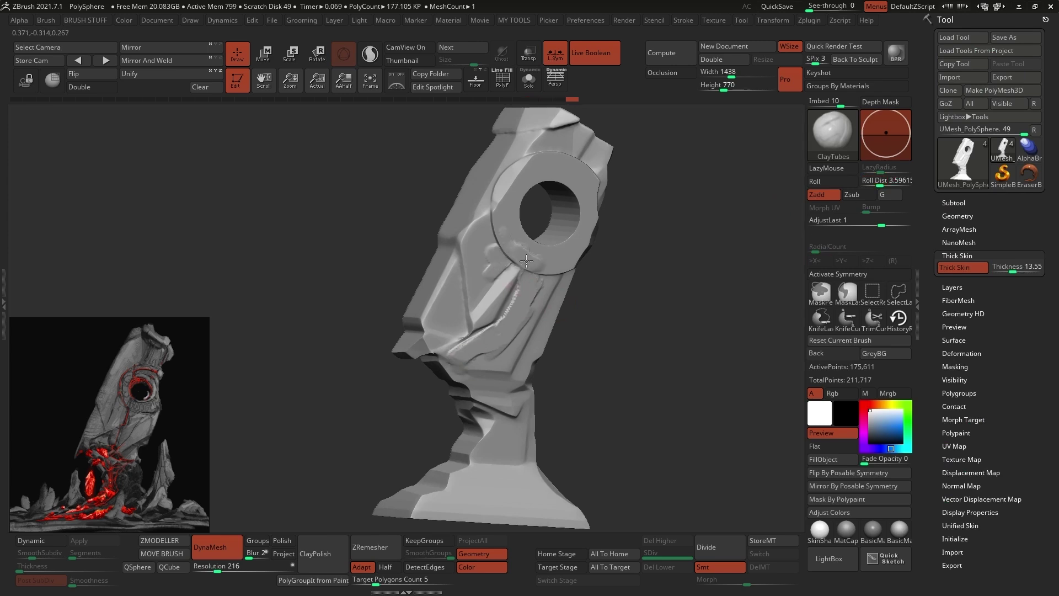
pyautogui.moveTo(527, 261); pyautogui.dragTo(505, 238)
pyautogui.moveTo(536, 181); pyautogui.dragTo(516, 212)
pyautogui.moveTo(615, 222); pyautogui.dragTo(546, 234)
pyautogui.moveTo(616, 221); pyautogui.dragTo(634, 214)
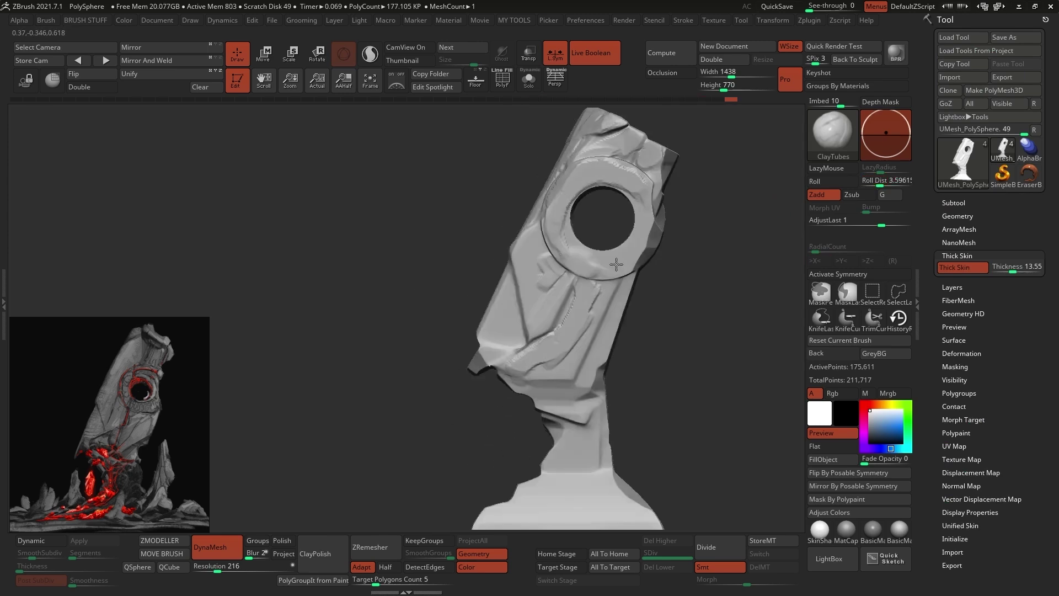
pyautogui.moveTo(642, 276); pyautogui.dragTo(593, 370)
pyautogui.moveTo(670, 243)
pyautogui.mouseDown()
pyautogui.moveTo(688, 166)
pyautogui.moveTo(585, 345)
pyautogui.mouseUp()
pyautogui.moveTo(584, 345)
pyautogui.mouseDown(button='right')
pyautogui.moveTo(540, 187)
pyautogui.moveTo(709, 444)
pyautogui.mouseUp(button='right')
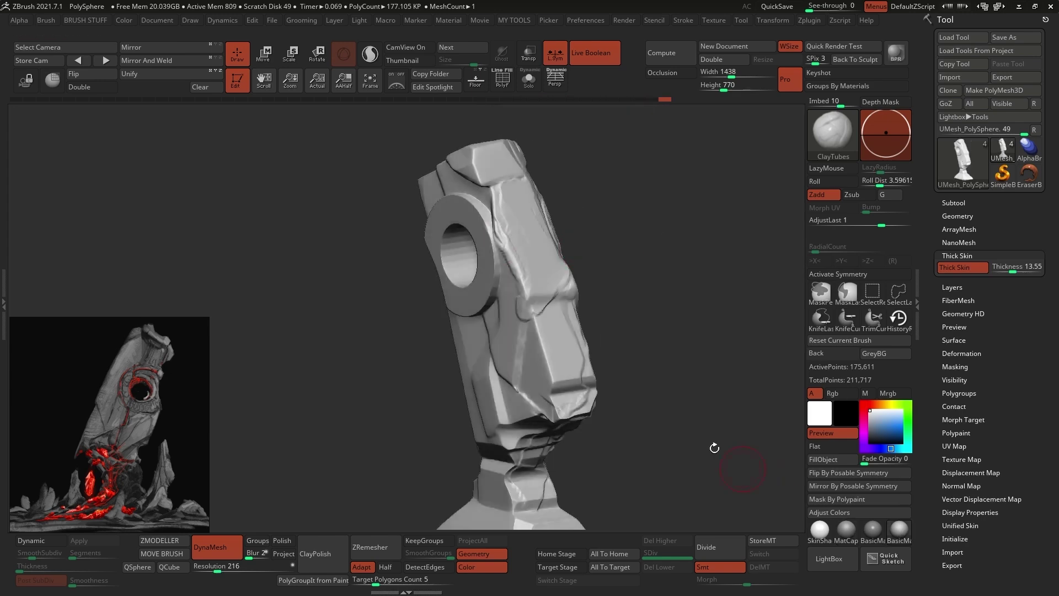
# - Add a flattened cube as a ground slab under the monolith and reshape the base into a rounded, flared foot
pyautogui.click(953, 203)
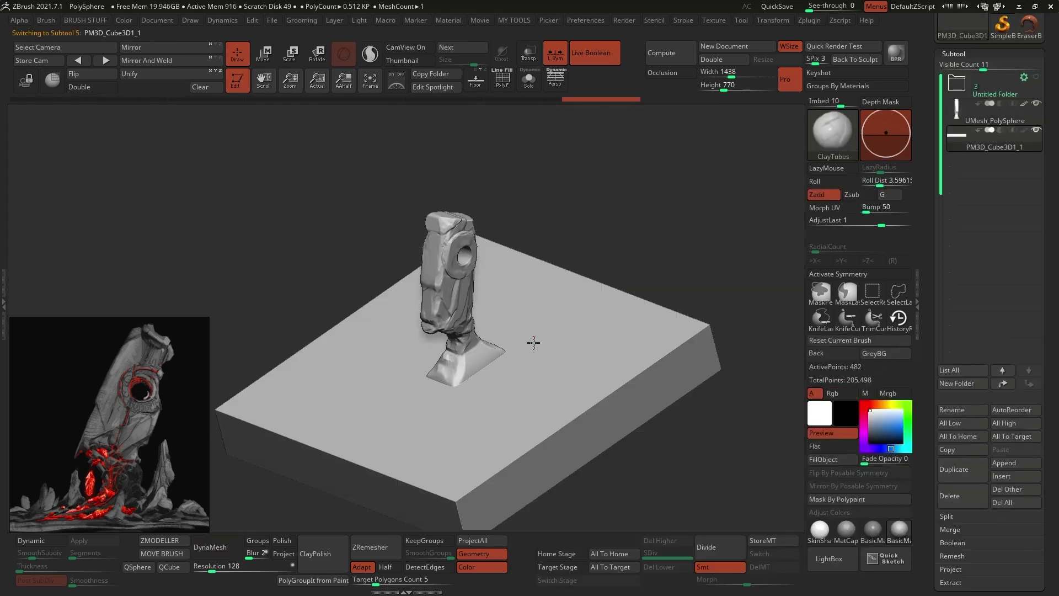
pyautogui.moveTo(533, 342); pyautogui.dragTo(527, 330, button='right')
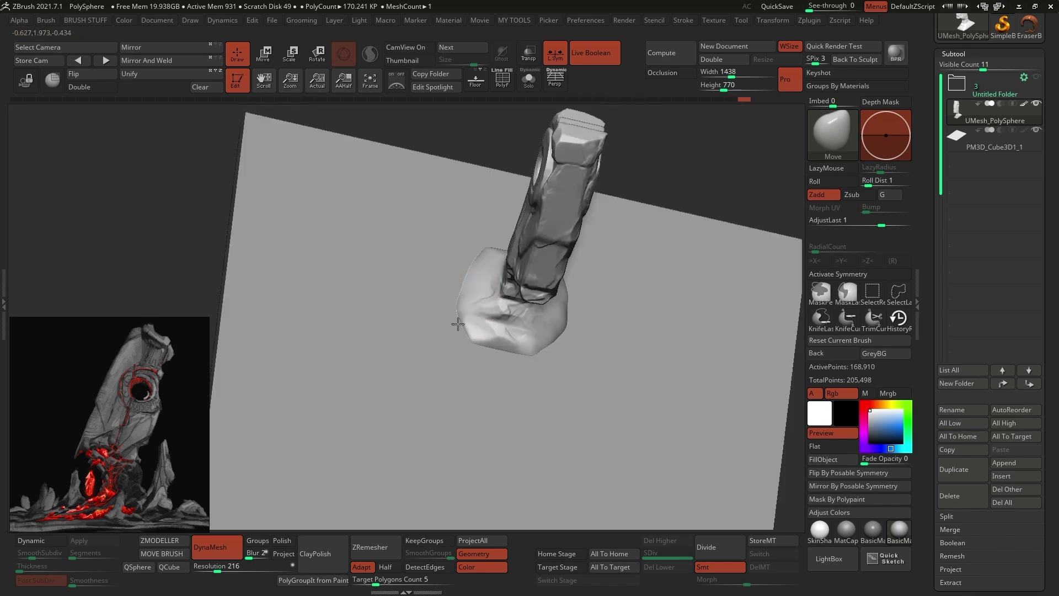
pyautogui.moveTo(458, 324); pyautogui.dragTo(548, 378, button='right')
pyautogui.press('space')
pyautogui.click(548, 378)
pyautogui.keyDown('ctrl'); pyautogui.moveTo(582, 435); pyautogui.dragTo(338, 264); pyautogui.keyUp('ctrl')
pyautogui.moveTo(337, 265)
pyautogui.mouseDown(button='right')
pyautogui.moveTo(533, 279)
pyautogui.moveTo(596, 325)
pyautogui.mouseUp(button='right')
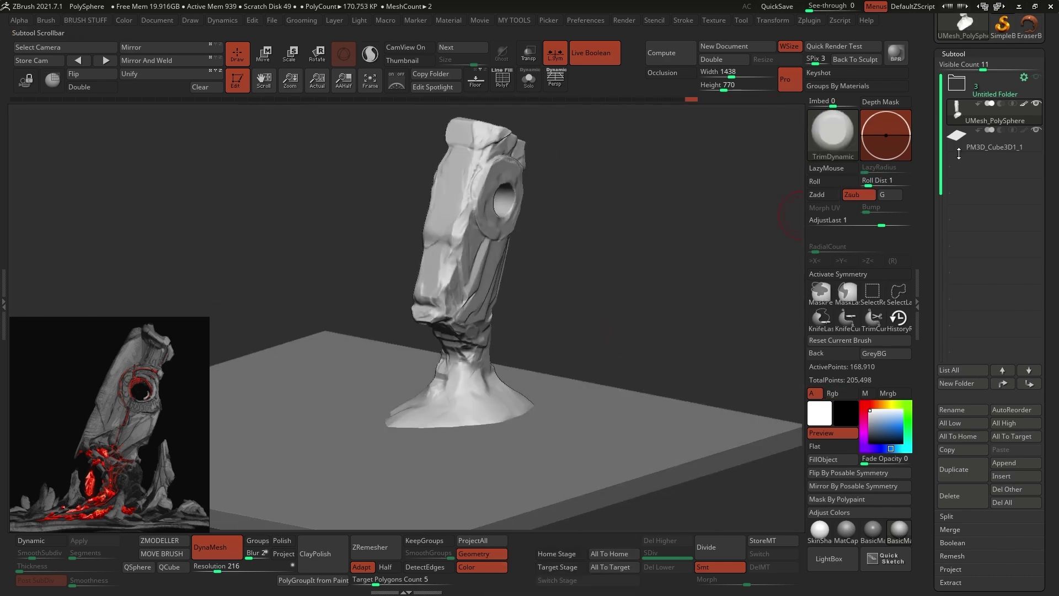
# - Hide the ground slab and carve cracks around the ring and down the body with the HRGi_Cutter brush
pyautogui.click(1036, 130)
pyautogui.moveTo(711, 287); pyautogui.dragTo(673, 309, button='right')
pyautogui.press('space')
pyautogui.click(675, 428)
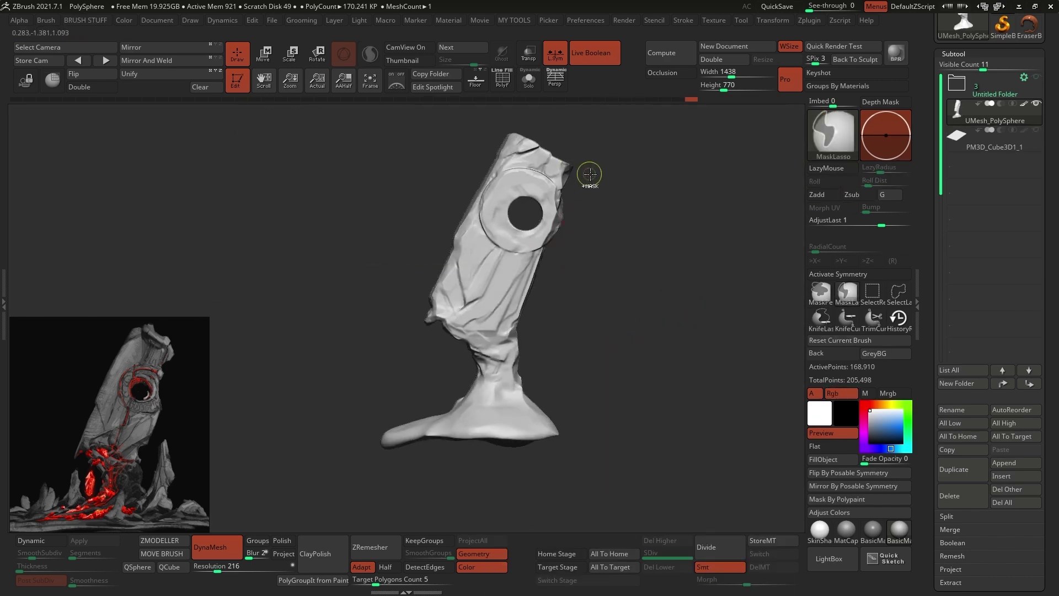
pyautogui.keyDown('ctrl'); pyautogui.keyDown('shift'); pyautogui.moveTo(534, 369); pyautogui.dragTo(543, 403); pyautogui.keyUp('shift'); pyautogui.keyUp('ctrl')
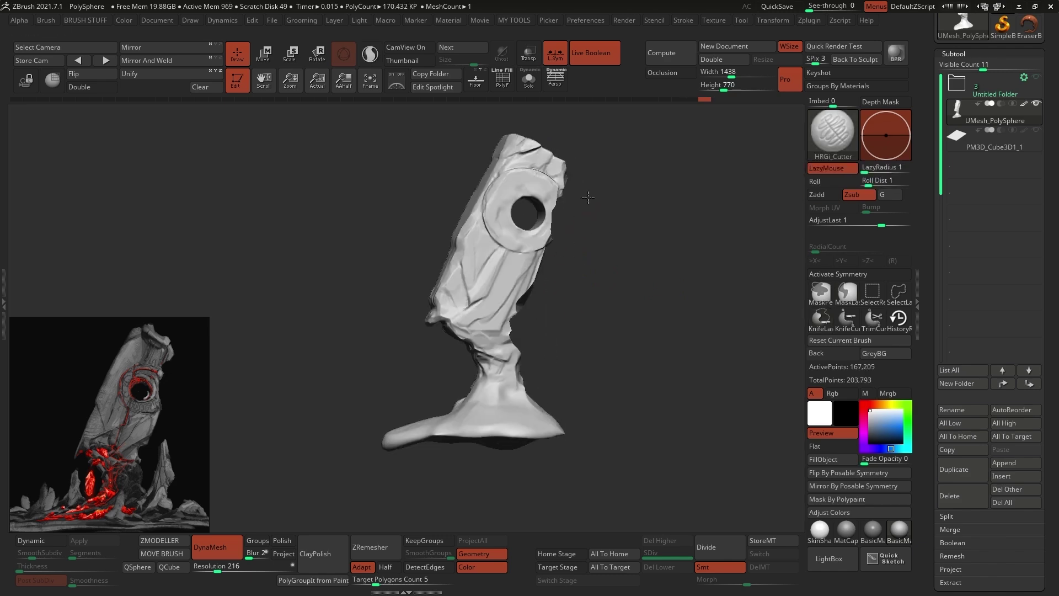
pyautogui.moveTo(588, 197); pyautogui.dragTo(557, 231, button='right')
pyautogui.moveTo(568, 231); pyautogui.dragTo(466, 310)
pyautogui.moveTo(465, 309)
pyautogui.mouseDown(button='right')
pyautogui.moveTo(492, 323)
pyautogui.moveTo(440, 362)
pyautogui.moveTo(483, 359)
pyautogui.mouseUp(button='right')
pyautogui.press('space')
pyautogui.moveTo(577, 293); pyautogui.dragTo(559, 305)
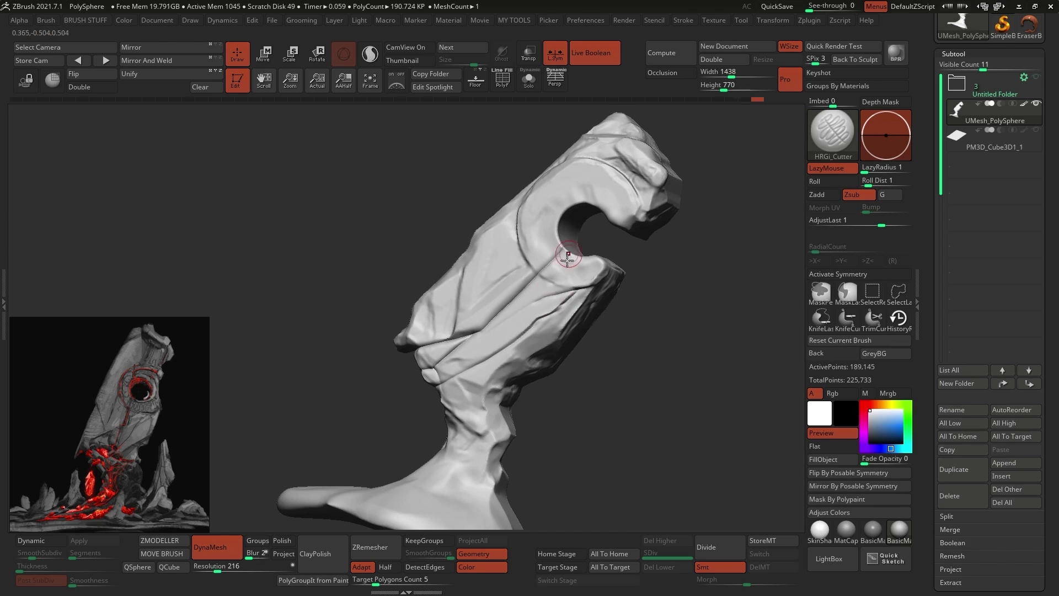
# - Adjust the monolith's overall silhouette with the Move brush at a large draw size, and clear the mask
pyautogui.moveTo(567, 257)
pyautogui.mouseDown(button='right')
pyautogui.moveTo(618, 242)
pyautogui.moveTo(620, 286)
pyautogui.moveTo(620, 265)
pyautogui.moveTo(512, 360)
pyautogui.moveTo(419, 302)
pyautogui.mouseUp(button='right')
pyautogui.moveTo(452, 225)
pyautogui.mouseDown(button='right')
pyautogui.moveTo(480, 165)
pyautogui.moveTo(425, 249)
pyautogui.moveTo(591, 277)
pyautogui.moveTo(548, 373)
pyautogui.moveTo(524, 236)
pyautogui.moveTo(491, 214)
pyautogui.moveTo(551, 279)
pyautogui.mouseUp(button='right')
pyautogui.press('b')
pyautogui.press('m')
pyautogui.press('v')
pyautogui.press('space')
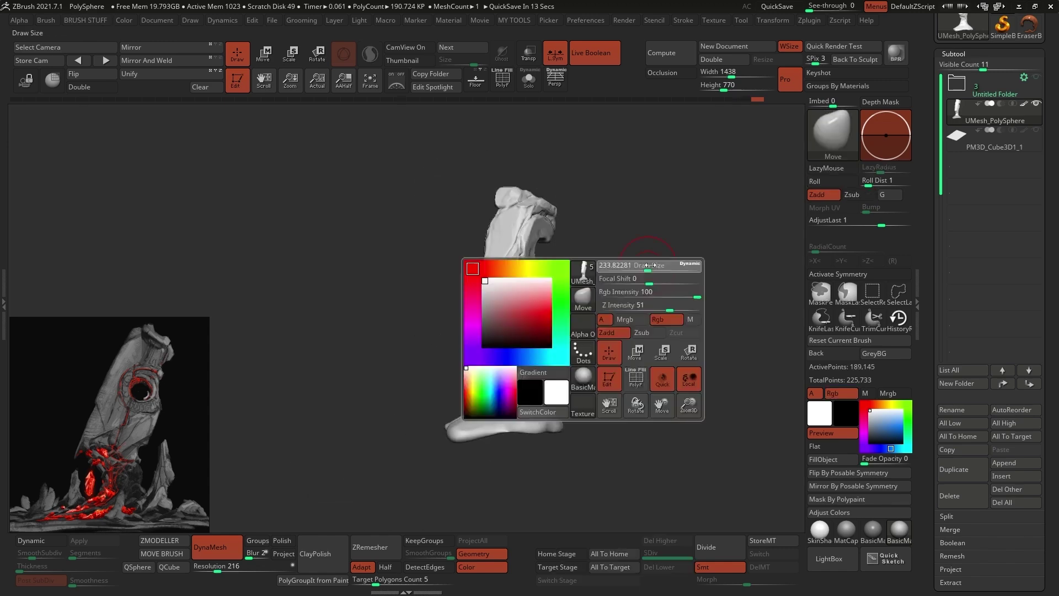
pyautogui.moveTo(582, 331); pyautogui.dragTo(488, 219, button='right')
pyautogui.moveTo(529, 266); pyautogui.dragTo(620, 297, button='right')
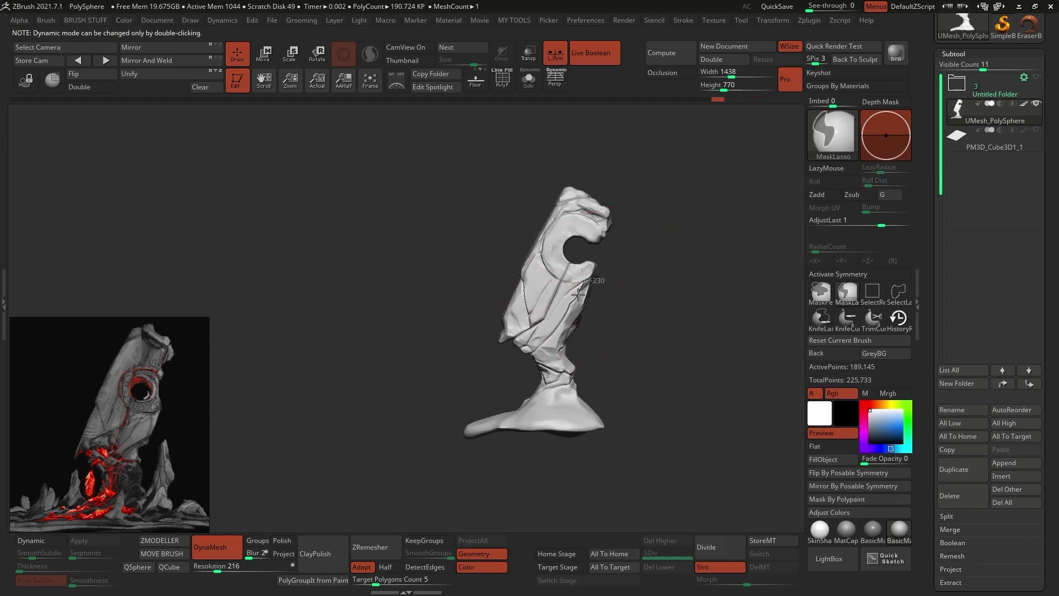
pyautogui.click(237, 53)
pyautogui.keyDown('ctrl'); pyautogui.moveTo(386, 193); pyautogui.dragTo(419, 220); pyautogui.keyUp('ctrl')
pyautogui.moveTo(668, 314)
pyautogui.mouseDown(button='right')
pyautogui.moveTo(619, 329)
pyautogui.moveTo(675, 320)
pyautogui.mouseUp(button='right')
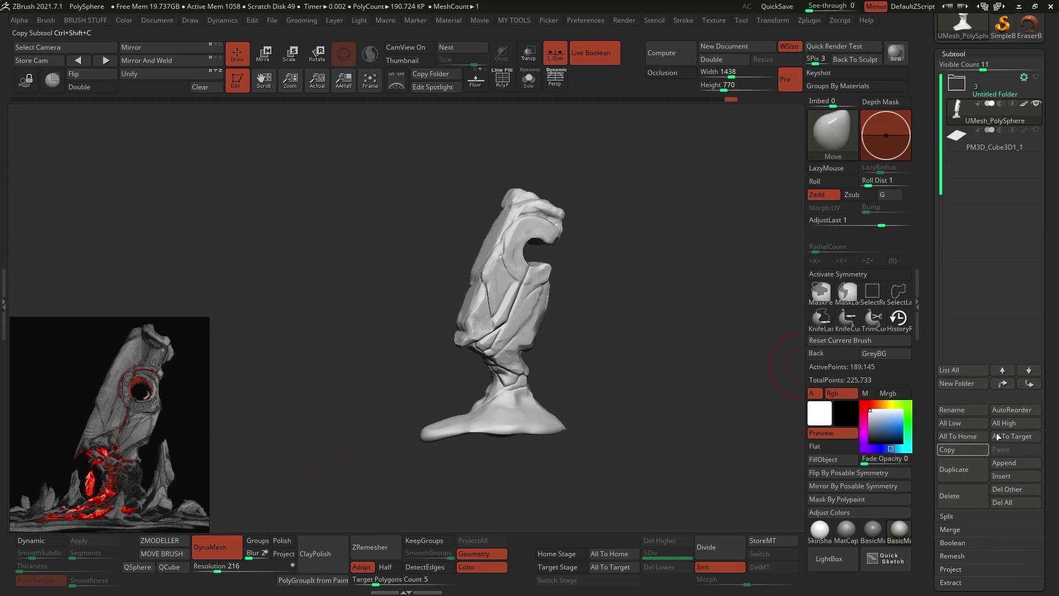
# - Append a cylinder, reduce its size and turn it into a rounded capsule with DynaMesh at resolution 128
pyautogui.click(1005, 464)
pyautogui.click(634, 414)
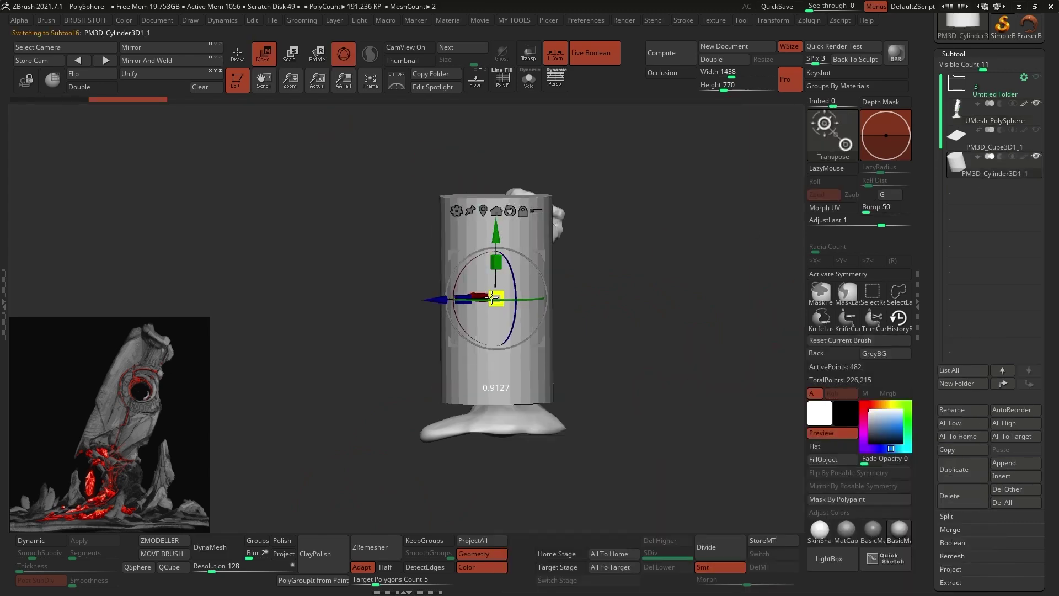
pyautogui.press('f')
pyautogui.click(606, 367)
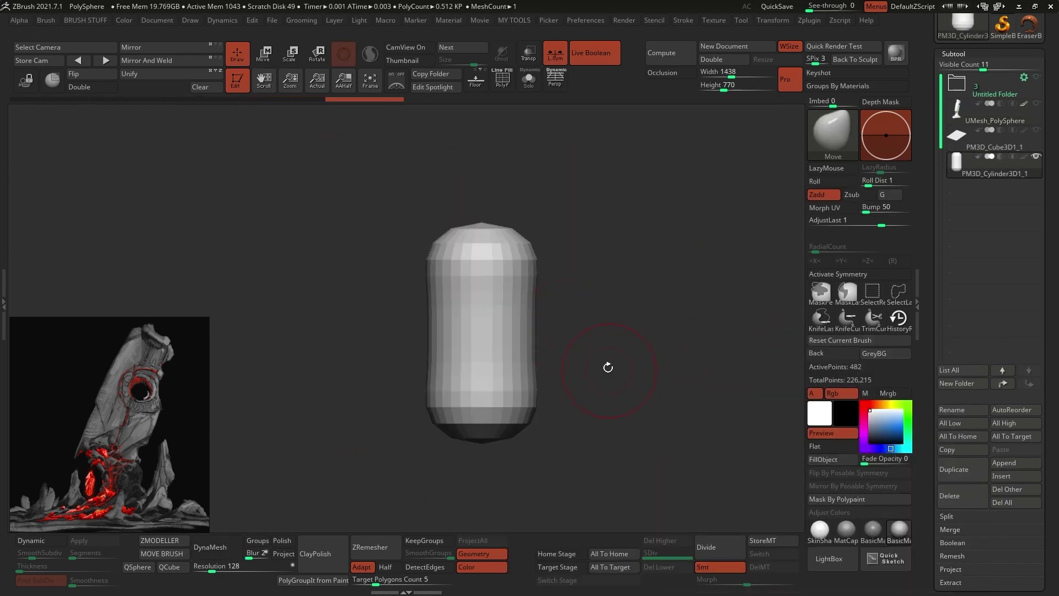
pyautogui.click(217, 547)
pyautogui.press('1')
pyautogui.press('1')
# - Slice flat facets off the capsule from several angles with KnifeCurve to form a rock shard
pyautogui.moveTo(557, 379); pyautogui.dragTo(612, 379)
pyautogui.keyDown('ctrl'); pyautogui.keyDown('shift'); pyautogui.moveTo(567, 280); pyautogui.dragTo(493, 429); pyautogui.keyUp('shift'); pyautogui.keyUp('ctrl')
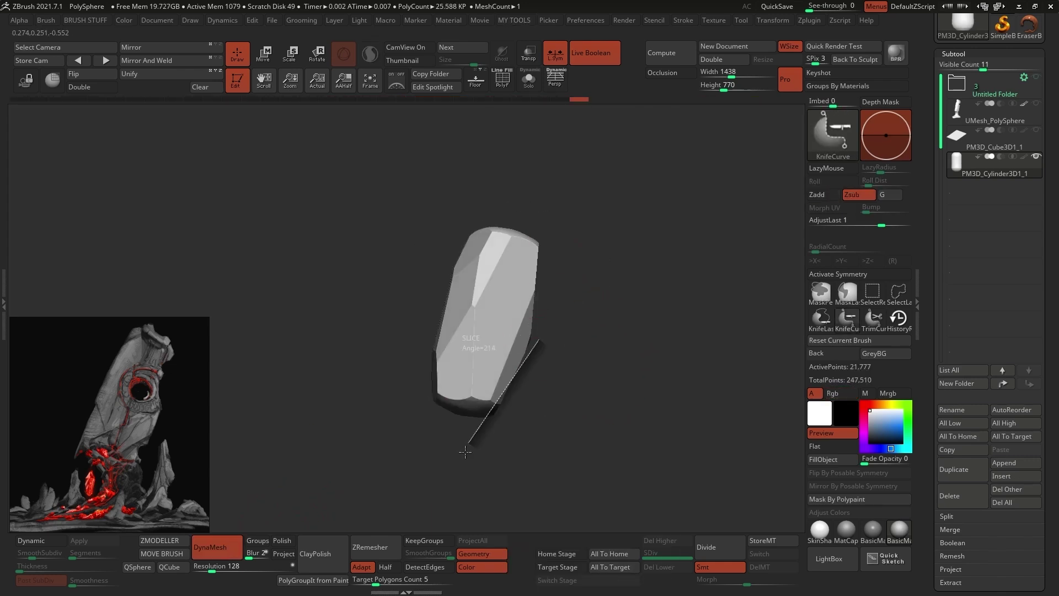
pyautogui.keyDown('ctrl'); pyautogui.keyDown('shift'); pyautogui.moveTo(564, 211); pyautogui.dragTo(577, 353); pyautogui.keyUp('shift'); pyautogui.keyUp('ctrl')
pyautogui.keyDown('ctrl'); pyautogui.keyDown('shift'); pyautogui.moveTo(496, 427); pyautogui.dragTo(478, 336); pyautogui.keyUp('shift'); pyautogui.keyUp('ctrl')
pyautogui.keyDown('ctrl'); pyautogui.keyDown('shift'); pyautogui.moveTo(464, 380); pyautogui.dragTo(469, 252); pyautogui.keyUp('shift'); pyautogui.keyUp('ctrl')
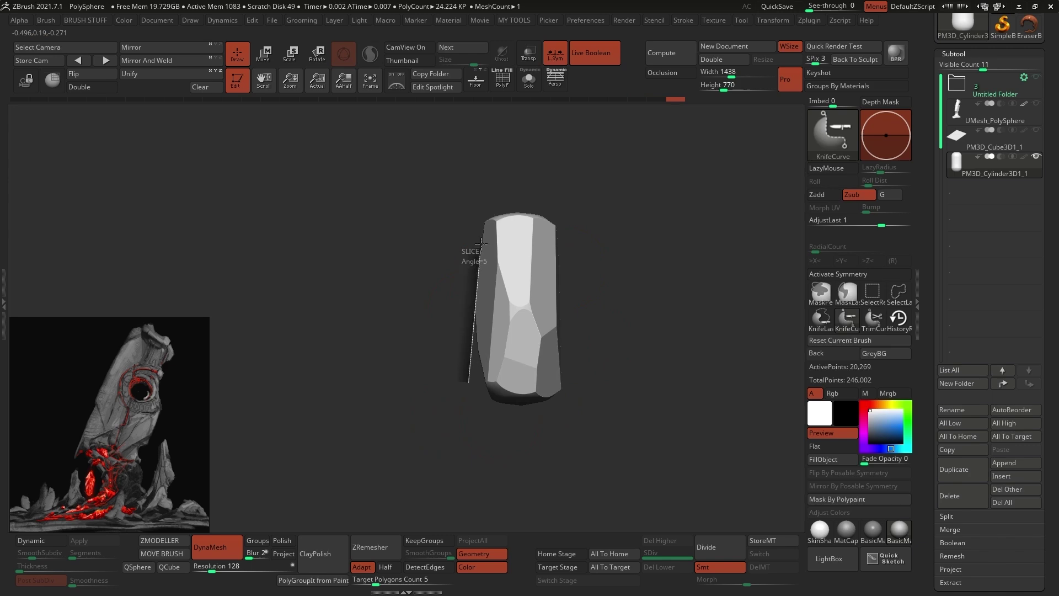
pyautogui.moveTo(574, 309); pyautogui.dragTo(609, 298)
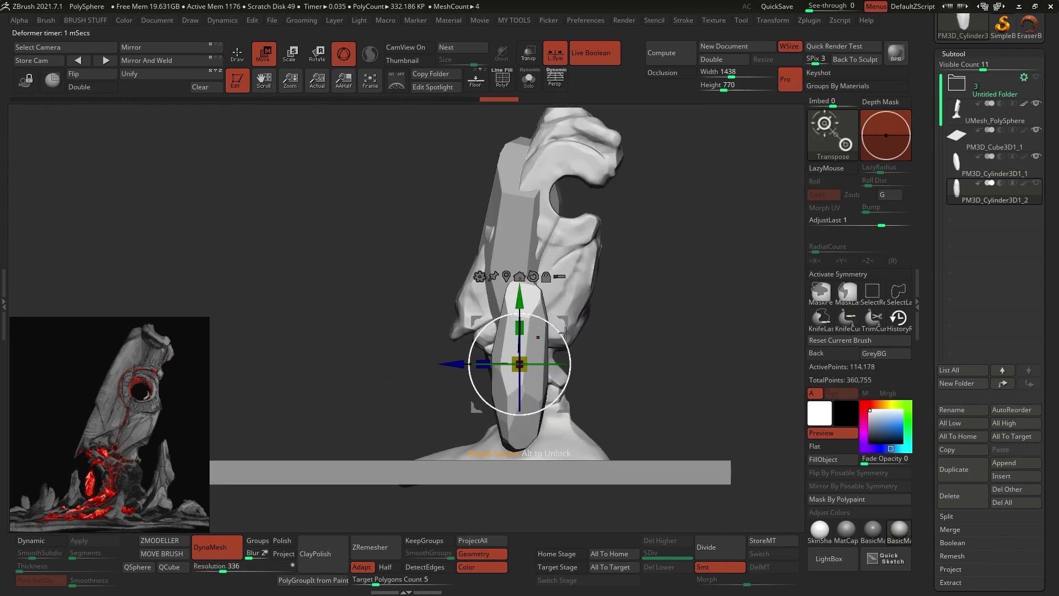
# - Bend the duplicated rock shard into a curved spike with the Bend Arc deformer
pyautogui.click(484, 301)
pyautogui.click(526, 331)
pyautogui.moveTo(479, 381); pyautogui.dragTo(500, 381)
pyautogui.click(488, 294)
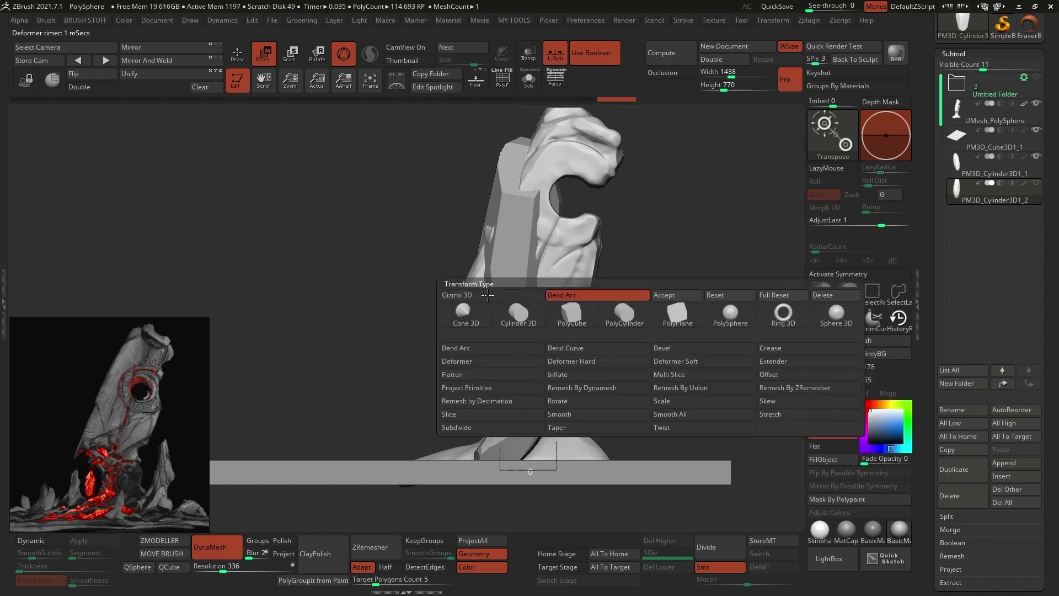
pyautogui.click(595, 296)
pyautogui.moveTo(568, 351); pyautogui.dragTo(576, 367)
pyautogui.moveTo(572, 337); pyautogui.dragTo(589, 357)
pyautogui.press('q')
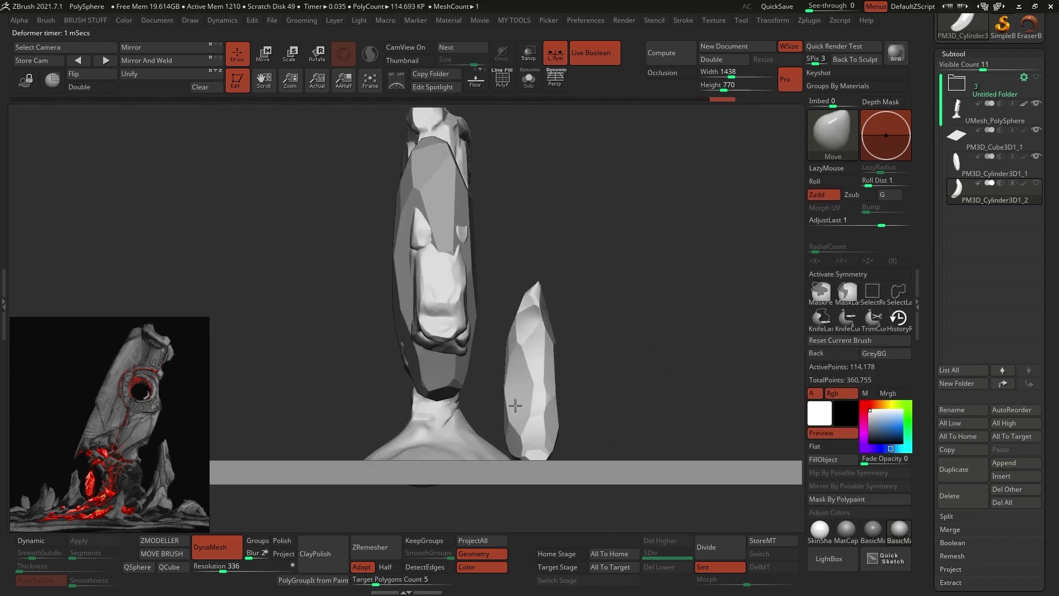
# - Duplicate the curved spike and arrange the copies on the ground slab around the monolith's base
pyautogui.press('w')
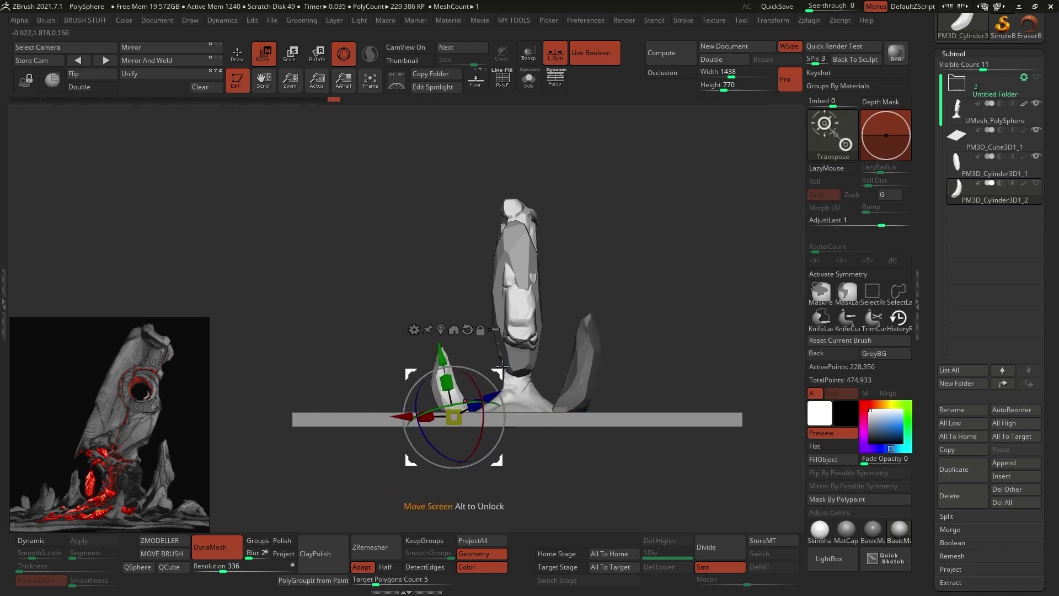
pyautogui.moveTo(502, 364); pyautogui.dragTo(530, 342)
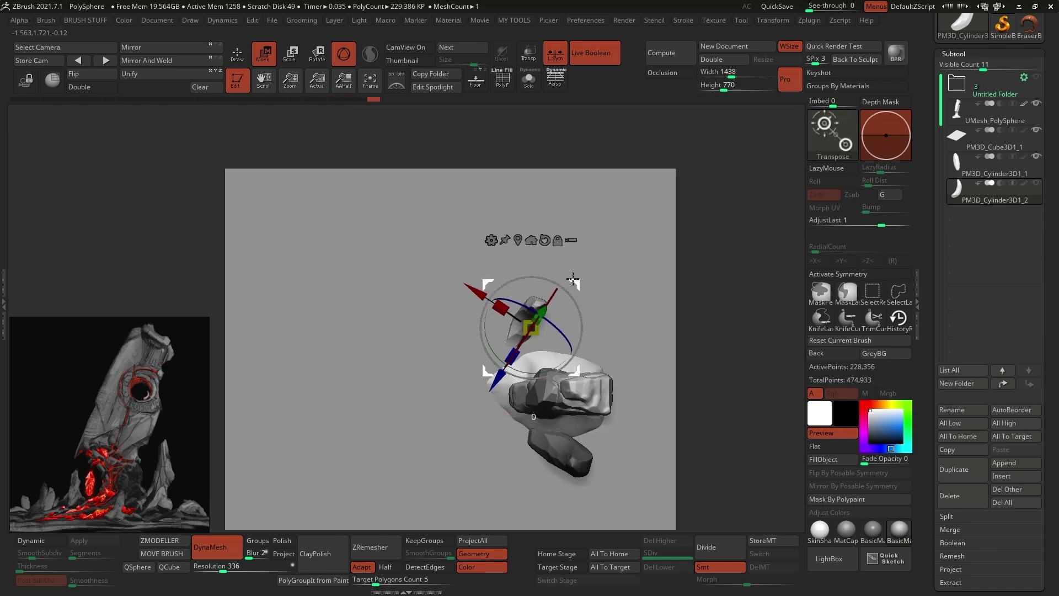
pyautogui.moveTo(529, 330); pyautogui.dragTo(551, 371)
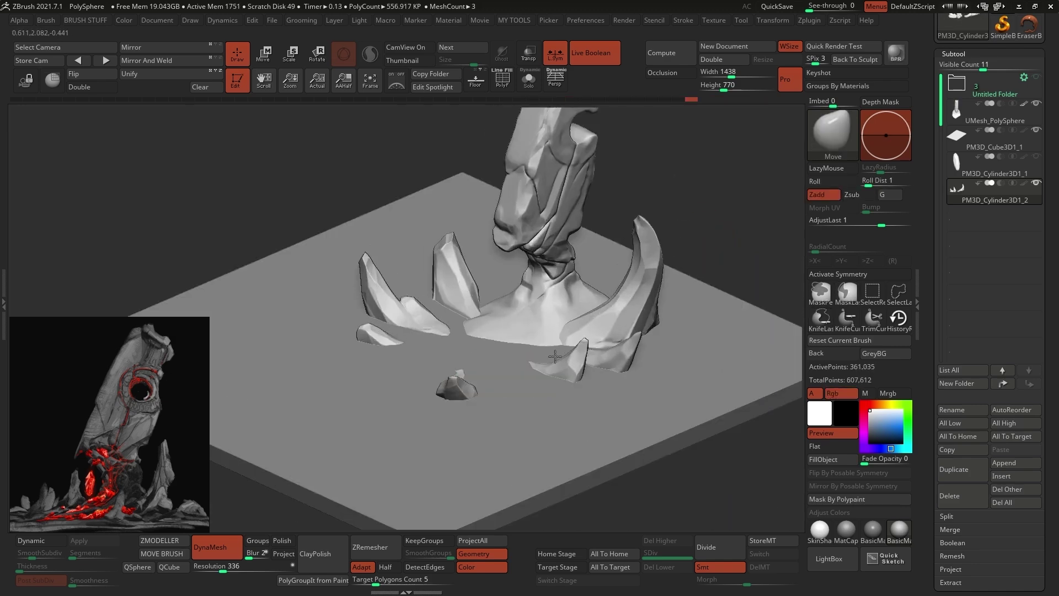
# - Merge the curved spikes and ground with the monolith mesh and remesh everything with DynaMesh at resolution 544
pyautogui.moveTo(554, 356); pyautogui.dragTo(551, 331, button='right')
pyautogui.keyDown('alt'); pyautogui.click(540, 265); pyautogui.keyUp('alt')
pyautogui.press('w')
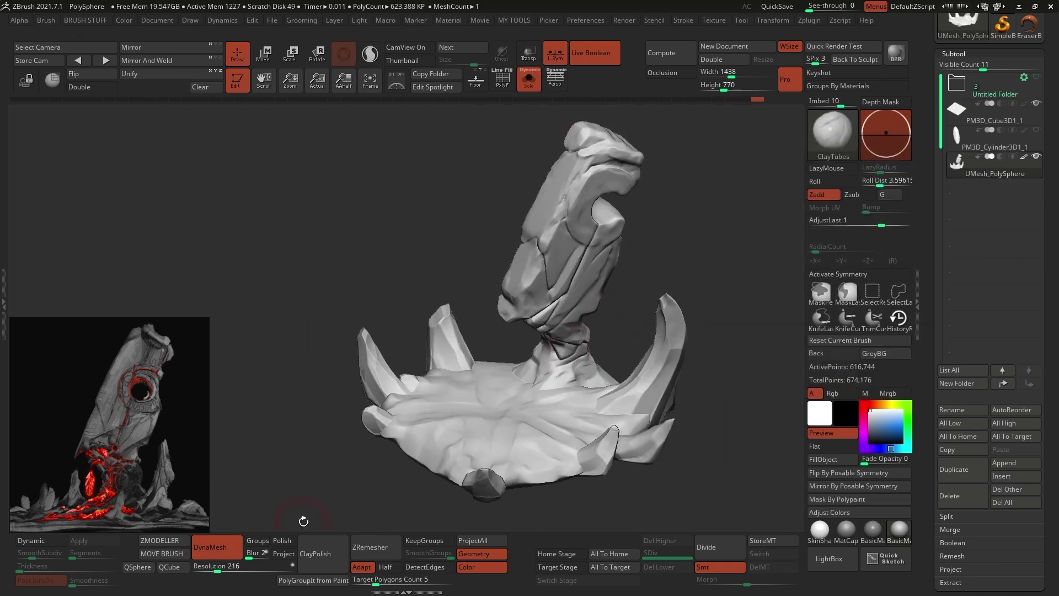
pyautogui.moveTo(303, 510)
pyautogui.mouseDown(button='right')
pyautogui.moveTo(579, 367)
pyautogui.moveTo(383, 307)
pyautogui.moveTo(377, 367)
pyautogui.mouseUp(button='right')
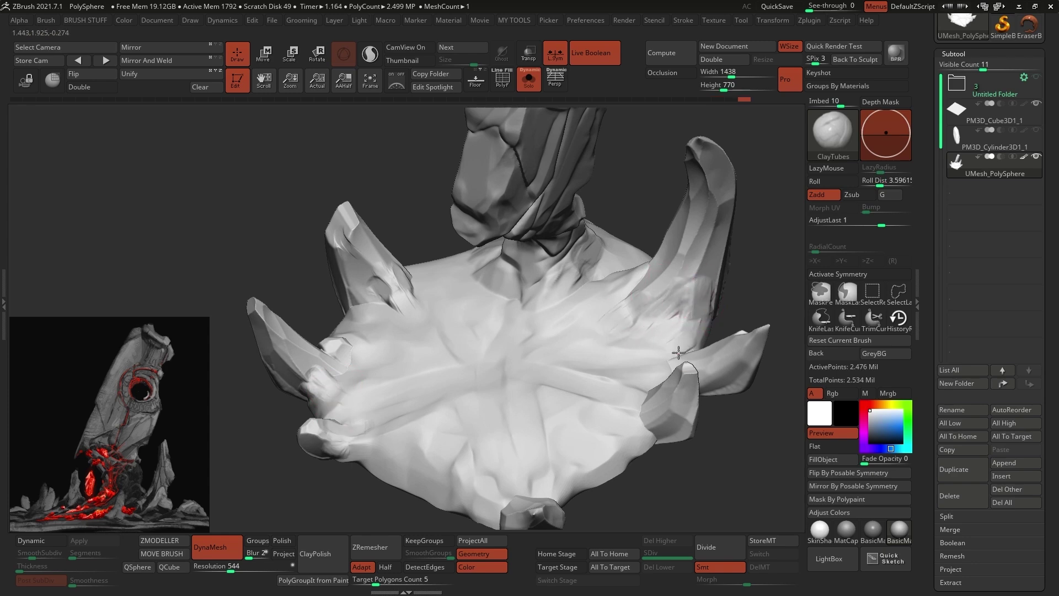
# - Build up clay around the bases of the spikes with ClayTubes to blend them into the ground
pyautogui.moveTo(679, 352)
pyautogui.mouseDown(button='right')
pyautogui.moveTo(633, 237)
pyautogui.moveTo(523, 340)
pyautogui.moveTo(408, 413)
pyautogui.moveTo(692, 332)
pyautogui.moveTo(642, 351)
pyautogui.moveTo(708, 308)
pyautogui.mouseUp(button='right')
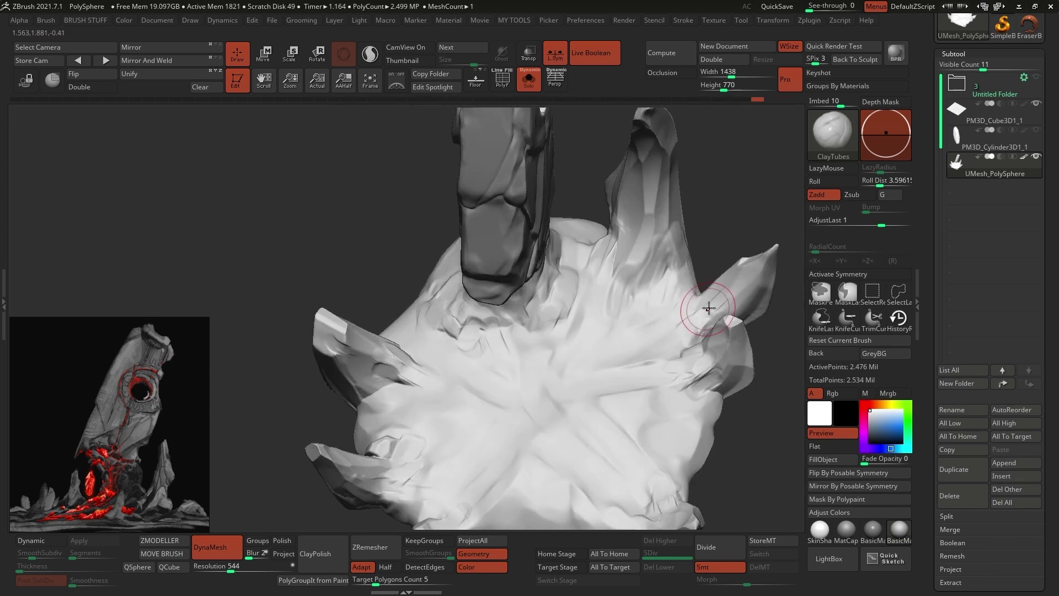
pyautogui.moveTo(688, 257); pyautogui.dragTo(668, 288, button='right')
pyautogui.moveTo(579, 355)
pyautogui.mouseDown(button='right')
pyautogui.moveTo(519, 344)
pyautogui.moveTo(655, 312)
pyautogui.moveTo(676, 321)
pyautogui.moveTo(655, 295)
pyautogui.moveTo(523, 209)
pyautogui.mouseUp(button='right')
# - Adjust the shape of the spikes and ground with the Move brush
pyautogui.press('b')
pyautogui.press('m')
pyautogui.press('v')
pyautogui.press('space')
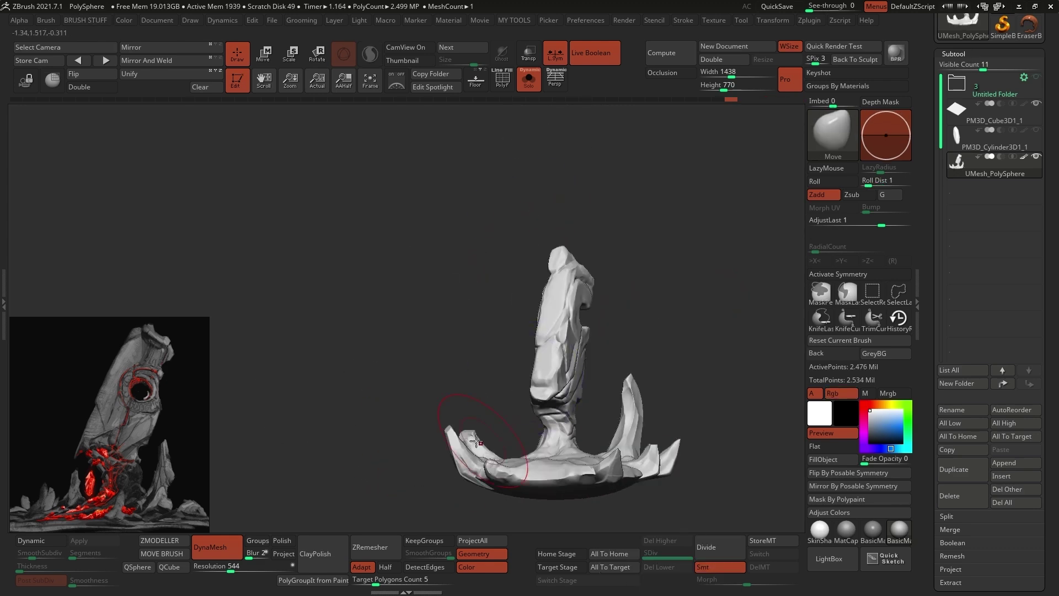
pyautogui.moveTo(625, 389); pyautogui.dragTo(587, 419, button='right')
# - Load the Flat_Sharp insert brush and place a first sharp rock at the monolith's neck
pyautogui.press(',')
pyautogui.doubleClick(302, 268)
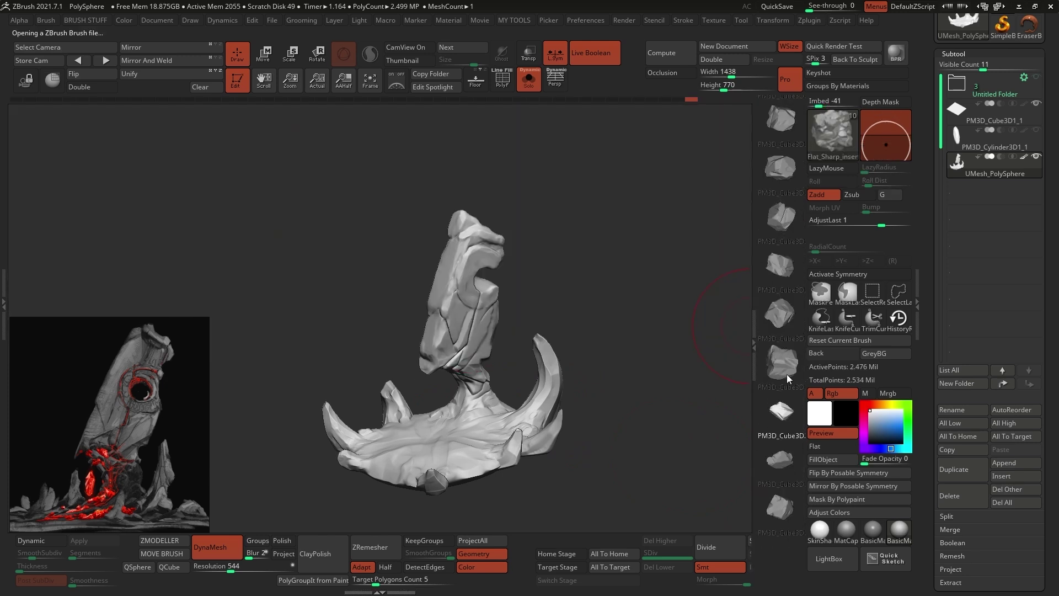
pyautogui.click(787, 374)
pyautogui.keyDown('ctrl'); pyautogui.moveTo(562, 221); pyautogui.dragTo(606, 265, button='right'); pyautogui.keyUp('ctrl')
pyautogui.moveTo(782, 182); pyautogui.dragTo(781, 371)
pyautogui.click(781, 254)
pyautogui.moveTo(464, 345); pyautogui.dragTo(491, 359)
pyautogui.press('w')
pyautogui.moveTo(618, 342)
pyautogui.mouseDown(button='right')
pyautogui.moveTo(624, 308)
pyautogui.moveTo(651, 318)
pyautogui.moveTo(551, 375)
pyautogui.mouseUp(button='right')
# - Insert a different rock beside the left spikes and sink it into the ground with the gizmo
pyautogui.press('q')
pyautogui.click(773, 380)
pyautogui.click(779, 432)
pyautogui.moveTo(359, 361); pyautogui.dragTo(392, 386)
pyautogui.moveTo(579, 309)
pyautogui.mouseDown(button='right')
pyautogui.moveTo(623, 331)
pyautogui.moveTo(651, 298)
pyautogui.mouseUp(button='right')
pyautogui.press('w')
pyautogui.moveTo(392, 414); pyautogui.dragTo(392, 435)
pyautogui.moveTo(634, 331); pyautogui.dragTo(585, 308, button='right')
pyautogui.press('q')
pyautogui.moveTo(650, 298)
pyautogui.mouseDown(button='right')
pyautogui.moveTo(594, 289)
pyautogui.moveTo(646, 295)
pyautogui.mouseUp(button='right')
# - Insert rocks beneath the monolith and pull one's tip upward with the Move brush
pyautogui.click(780, 235)
pyautogui.moveTo(463, 377); pyautogui.dragTo(485, 312)
pyautogui.moveTo(607, 320); pyautogui.dragTo(639, 309, button='right')
pyautogui.moveTo(474, 342); pyautogui.dragTo(499, 309)
pyautogui.press('b')
pyautogui.click(513, 313)
pyautogui.moveTo(651, 309); pyautogui.dragTo(618, 320, button='right')
pyautogui.moveTo(504, 292); pyautogui.dragTo(520, 270)
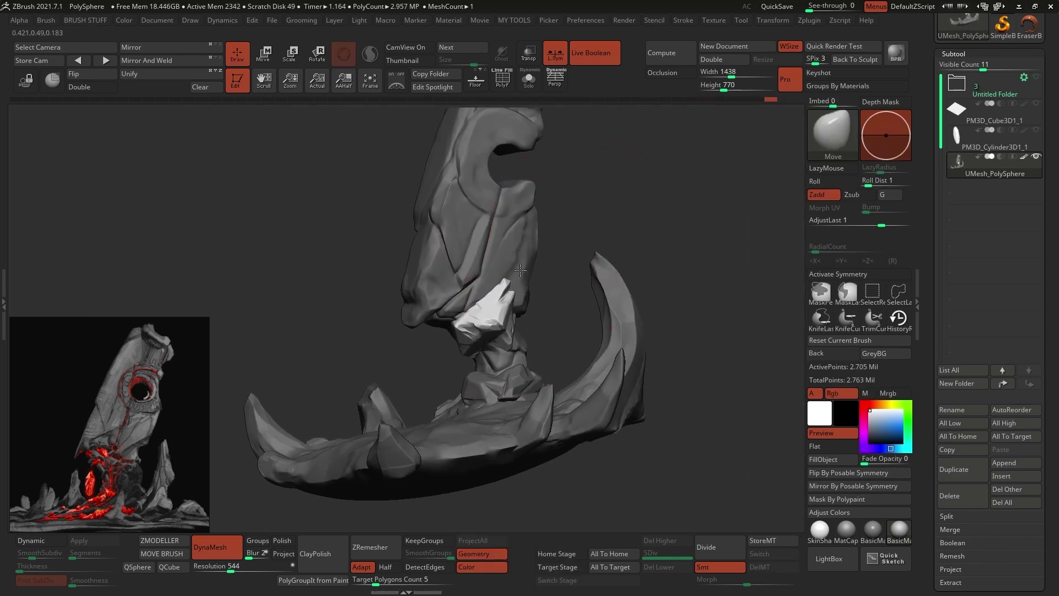
# - Clear the mask, insert another sharp rock on the monolith's lower body and fit it into the surface
pyautogui.moveTo(606, 320)
pyautogui.mouseDown(button='right')
pyautogui.moveTo(656, 314)
pyautogui.moveTo(601, 309)
pyautogui.mouseUp(button='right')
pyautogui.click(822, 138)
pyautogui.click(709, 99)
pyautogui.keyDown('ctrl'); pyautogui.moveTo(617, 188); pyautogui.dragTo(650, 220); pyautogui.keyUp('ctrl')
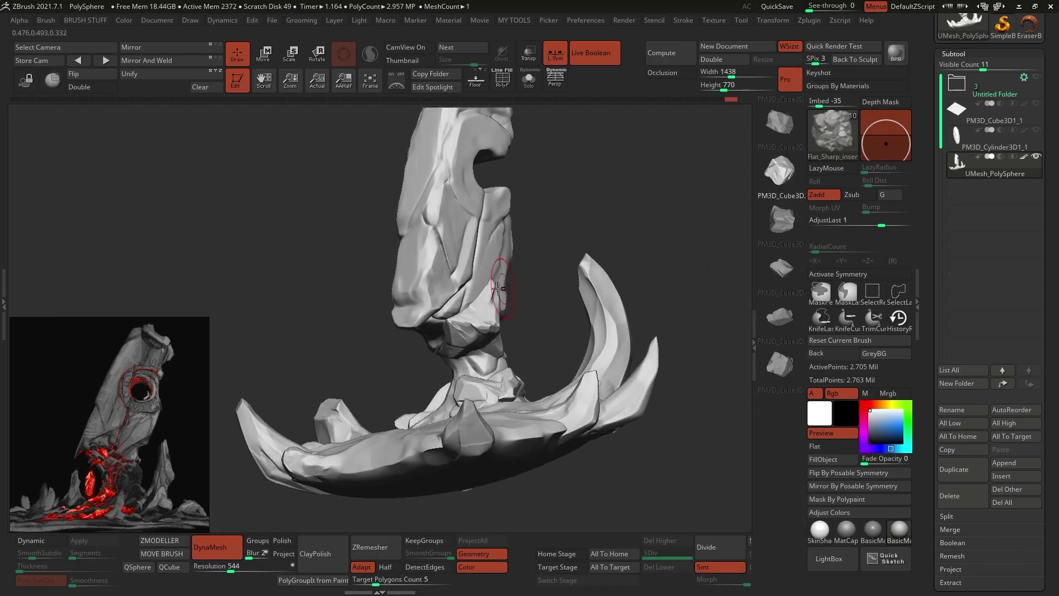
pyautogui.moveTo(493, 277); pyautogui.dragTo(515, 243)
pyautogui.press('w')
pyautogui.moveTo(524, 293); pyautogui.dragTo(522, 262)
pyautogui.moveTo(521, 263)
pyautogui.mouseDown(button='right')
pyautogui.moveTo(538, 270)
pyautogui.moveTo(536, 255)
pyautogui.mouseUp(button='right')
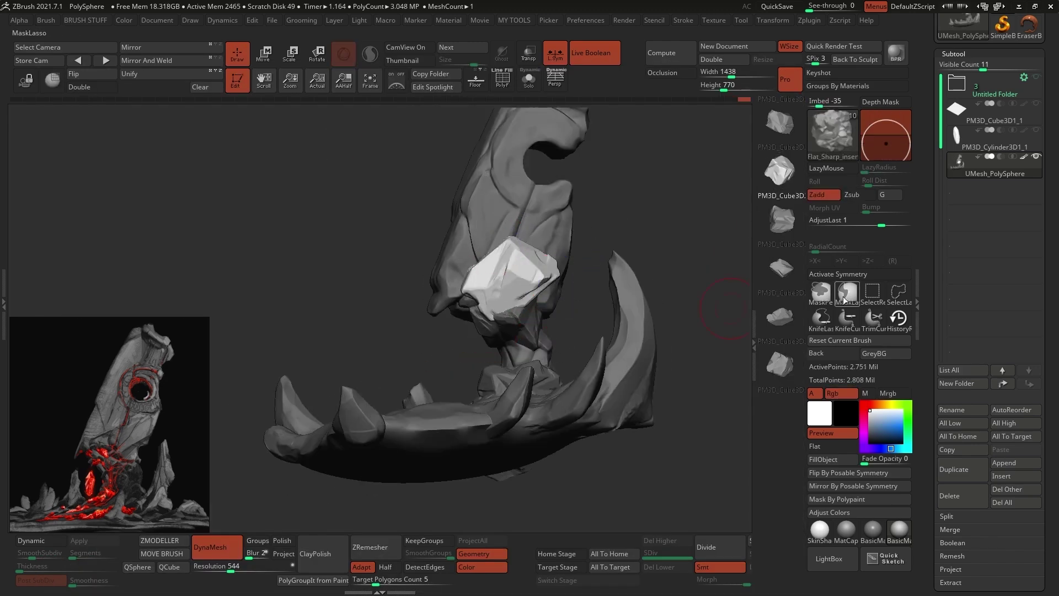
pyautogui.moveTo(331, 128)
pyautogui.mouseDown(button='right')
pyautogui.moveTo(390, 208)
pyautogui.moveTo(441, 215)
pyautogui.mouseUp(button='right')
pyautogui.press('q')
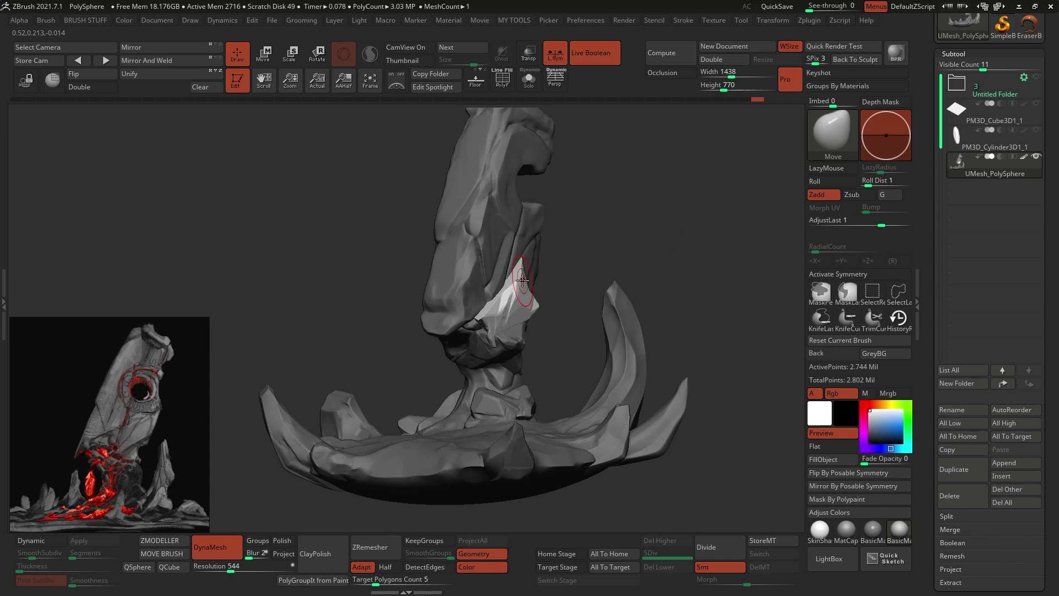
# - Insert a rock at the right of the monolith's neck and reposition it with the gizmo
pyautogui.press('b')
pyautogui.click(574, 368)
pyautogui.moveTo(574, 369); pyautogui.dragTo(624, 353)
pyautogui.moveTo(542, 306); pyautogui.dragTo(557, 325)
pyautogui.press('w')
pyautogui.moveTo(640, 265)
pyautogui.mouseDown()
pyautogui.moveTo(574, 270)
pyautogui.moveTo(553, 307)
pyautogui.mouseUp()
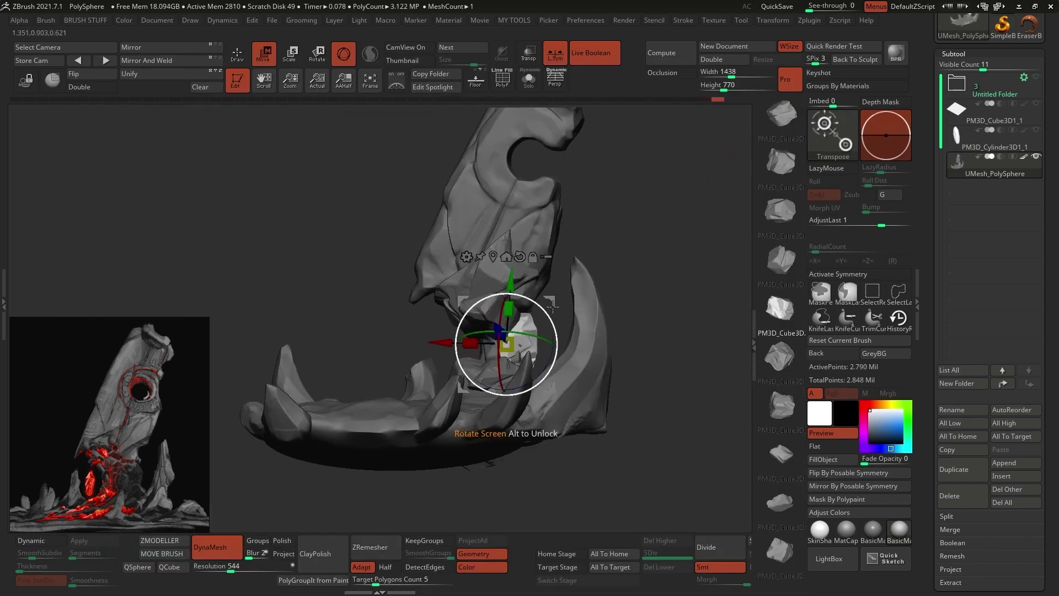
# - Insert more rocks on the ground around the monolith's foot and beside the rear left spike
pyautogui.press('q')
pyautogui.moveTo(607, 287)
pyautogui.mouseDown()
pyautogui.moveTo(551, 295)
pyautogui.moveTo(568, 331)
pyautogui.mouseUp()
pyautogui.moveTo(558, 357); pyautogui.dragTo(579, 370)
pyautogui.moveTo(551, 413); pyautogui.dragTo(485, 311, button='right')
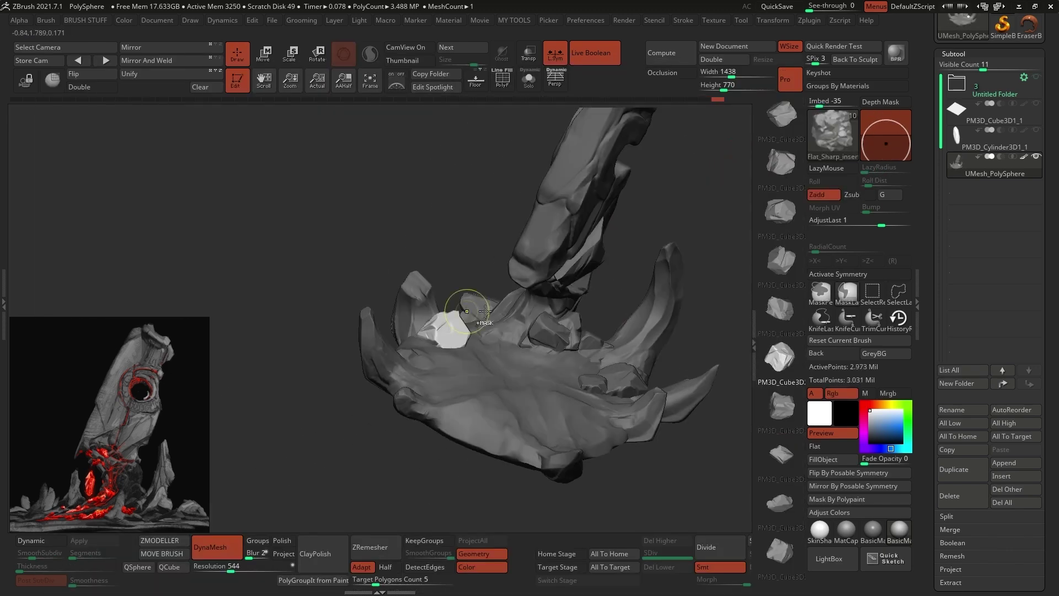
pyautogui.moveTo(475, 373); pyautogui.dragTo(411, 331, button='right')
# - Insert differently shaped rocks on the right front part of the ground and lower them into the surface
pyautogui.press('q')
pyautogui.click(780, 310)
pyautogui.moveTo(728, 314); pyautogui.dragTo(714, 338, button='right')
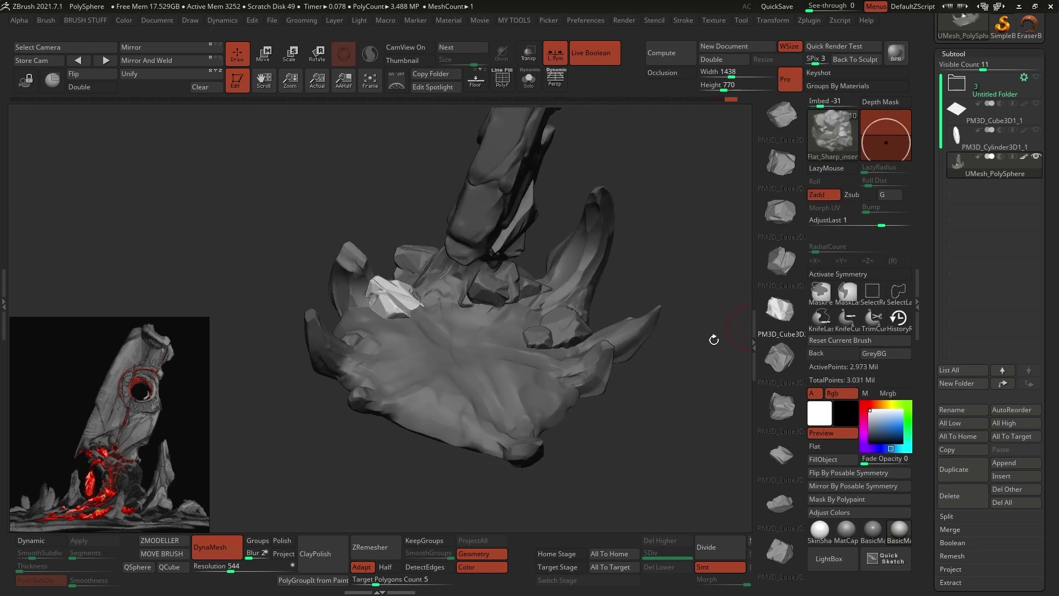
pyautogui.moveTo(562, 393)
pyautogui.mouseDown()
pyautogui.moveTo(580, 369)
pyautogui.moveTo(564, 398)
pyautogui.mouseUp()
pyautogui.click(780, 357)
pyautogui.moveTo(651, 419); pyautogui.dragTo(634, 358, button='right')
pyautogui.press('w')
pyautogui.moveTo(553, 371); pyautogui.dragTo(552, 386)
# - Insert flat rocks along the left front edge of the ground near the left spike
pyautogui.press('q')
pyautogui.moveTo(420, 469); pyautogui.dragTo(436, 441, button='right')
pyautogui.moveTo(387, 393); pyautogui.dragTo(384, 418)
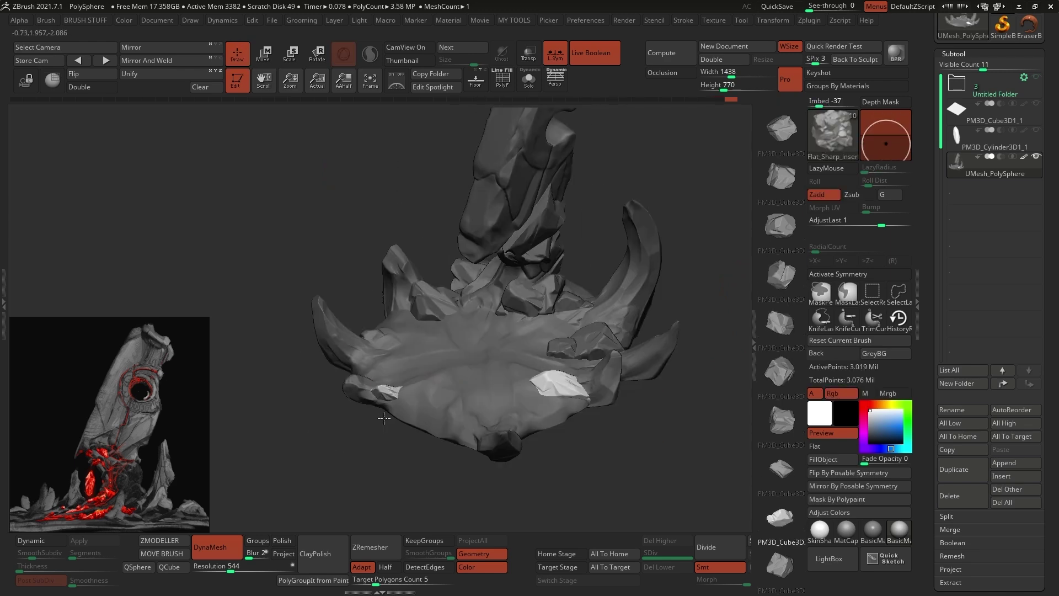
pyautogui.moveTo(371, 374); pyautogui.dragTo(382, 368)
pyautogui.moveTo(696, 368); pyautogui.dragTo(680, 391, button='right')
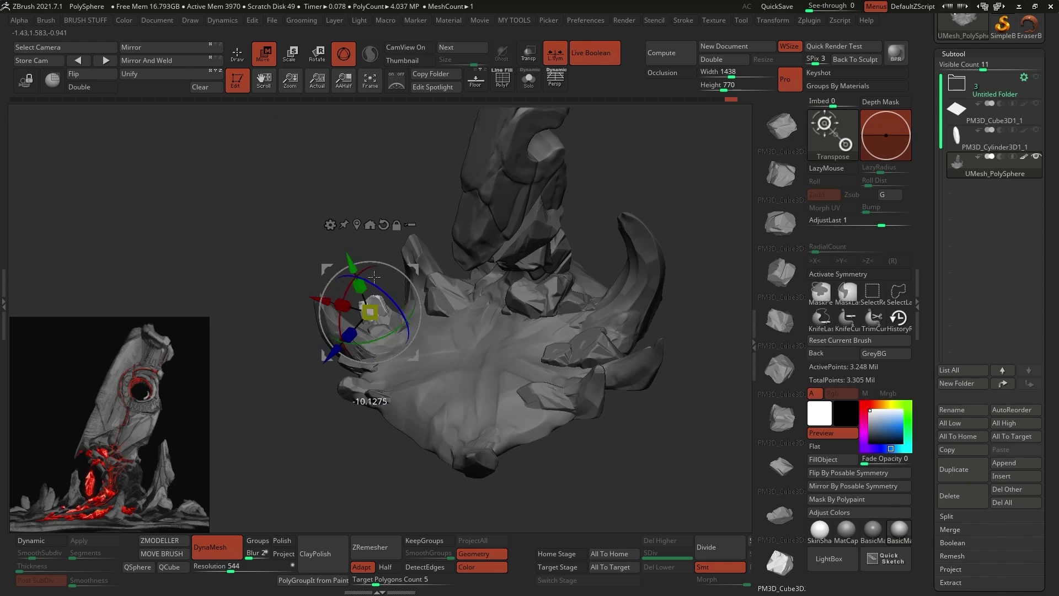
# - Move a small rock into place at the inner foot of the left spike
pyautogui.press('q')
pyautogui.moveTo(430, 298)
pyautogui.mouseDown(button='right')
pyautogui.moveTo(468, 270)
pyautogui.moveTo(463, 330)
pyautogui.mouseUp(button='right')
pyautogui.press('w')
pyautogui.moveTo(302, 343); pyautogui.dragTo(298, 353)
pyautogui.press('q')
# - Undo the last rock change, then insert flat angular rocks across the ground between the left spikes and monolith
pyautogui.click(781, 464)
pyautogui.moveTo(463, 331); pyautogui.dragTo(431, 301, button='right')
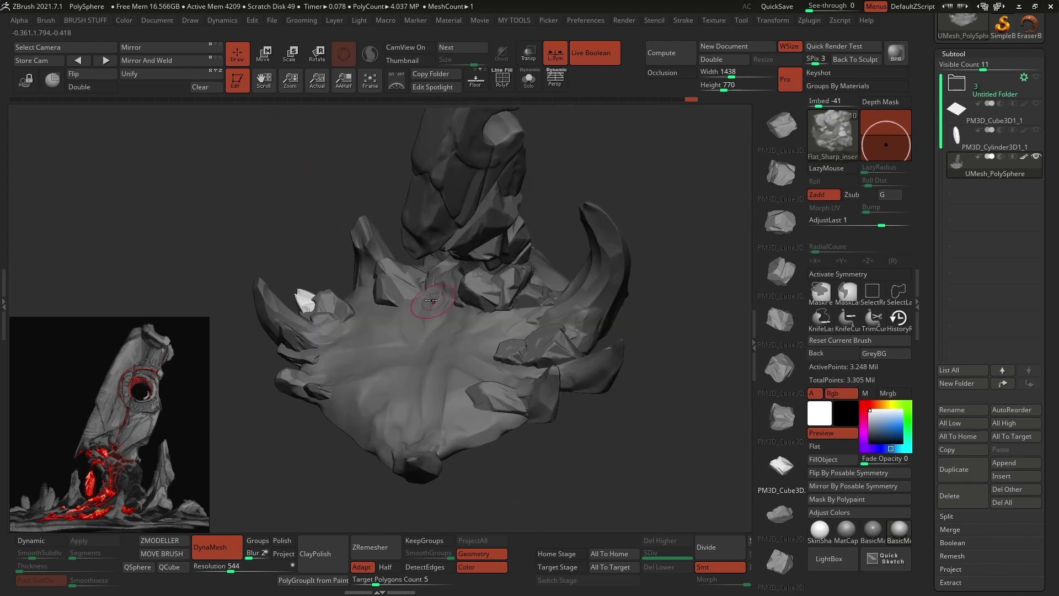
pyautogui.hotkey('ctrl', 'z')
pyautogui.moveTo(370, 307); pyautogui.dragTo(390, 322)
pyautogui.moveTo(488, 325); pyautogui.dragTo(514, 338)
pyautogui.moveTo(518, 336); pyautogui.dragTo(538, 372, button='right')
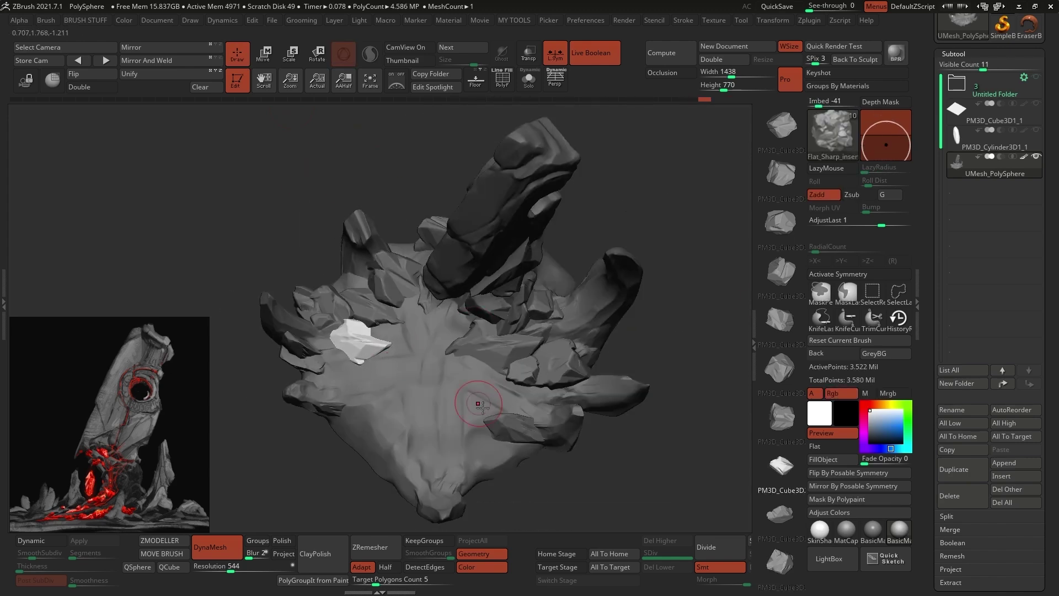
pyautogui.moveTo(477, 403); pyautogui.dragTo(486, 359, button='right')
pyautogui.press('w')
pyautogui.moveTo(372, 378); pyautogui.dragTo(381, 371)
# - Insert another rock variant on the left side of the ground and adjust its position with the gizmo
pyautogui.press('q')
pyautogui.click(780, 513)
pyautogui.moveTo(346, 325); pyautogui.dragTo(361, 338)
pyautogui.press('w')
pyautogui.moveTo(442, 357); pyautogui.dragTo(453, 375)
pyautogui.moveTo(496, 397); pyautogui.dragTo(496, 419, button='right')
# - Insert large rocks on the right front ground area, then move and resize them to form radiating slabs
pyautogui.press('q')
pyautogui.moveTo(494, 309); pyautogui.dragTo(510, 325)
pyautogui.press('w')
pyautogui.moveTo(535, 280); pyautogui.dragTo(551, 363)
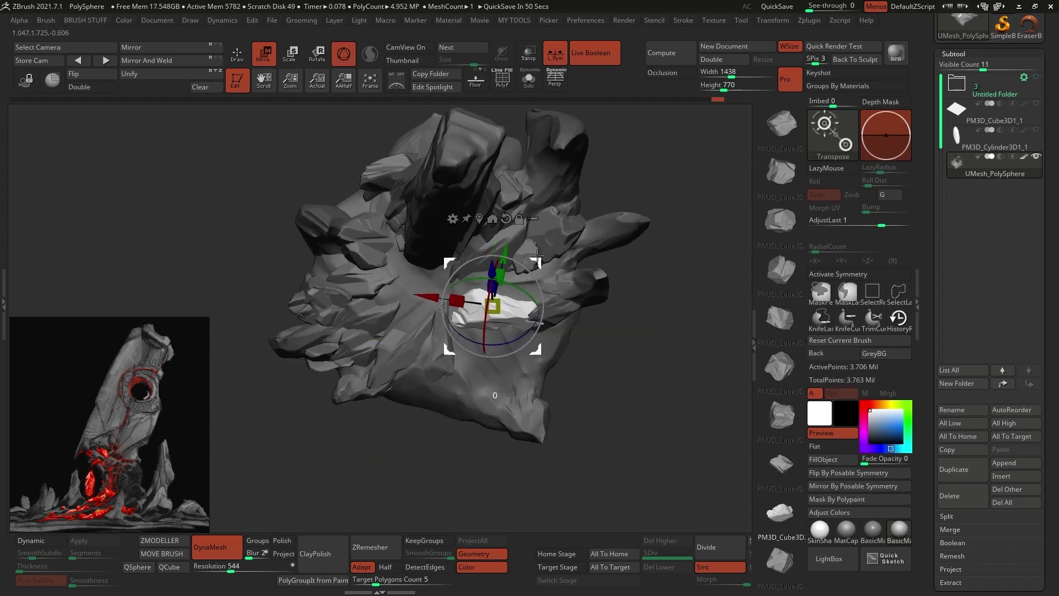
pyautogui.moveTo(538, 314); pyautogui.dragTo(545, 259, button='right')
pyautogui.press('q')
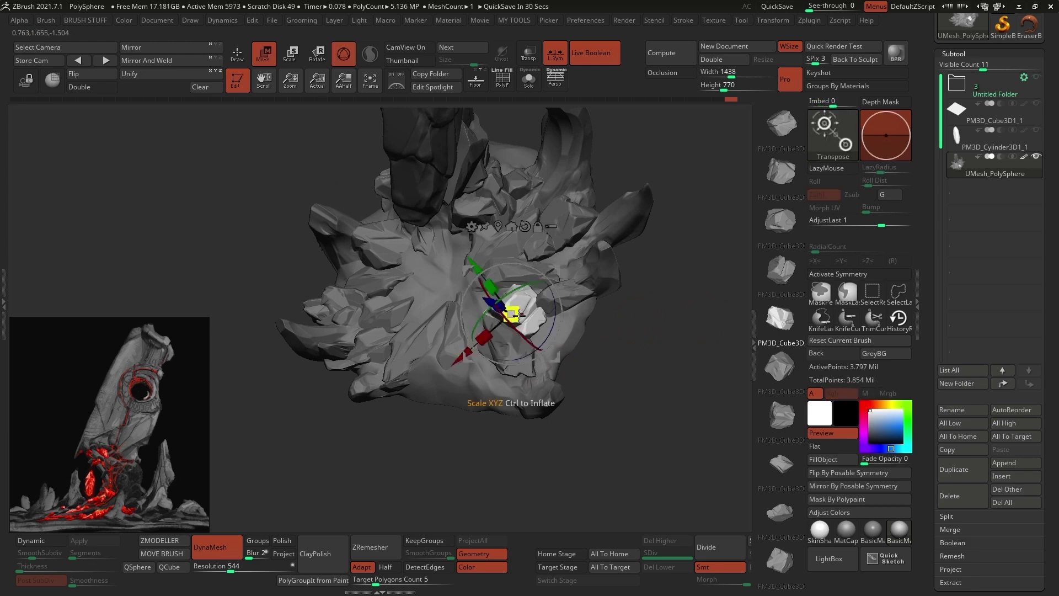
pyautogui.moveTo(498, 341); pyautogui.dragTo(487, 321, button='right')
pyautogui.press('q')
pyautogui.moveTo(570, 390); pyautogui.dragTo(574, 361, button='right')
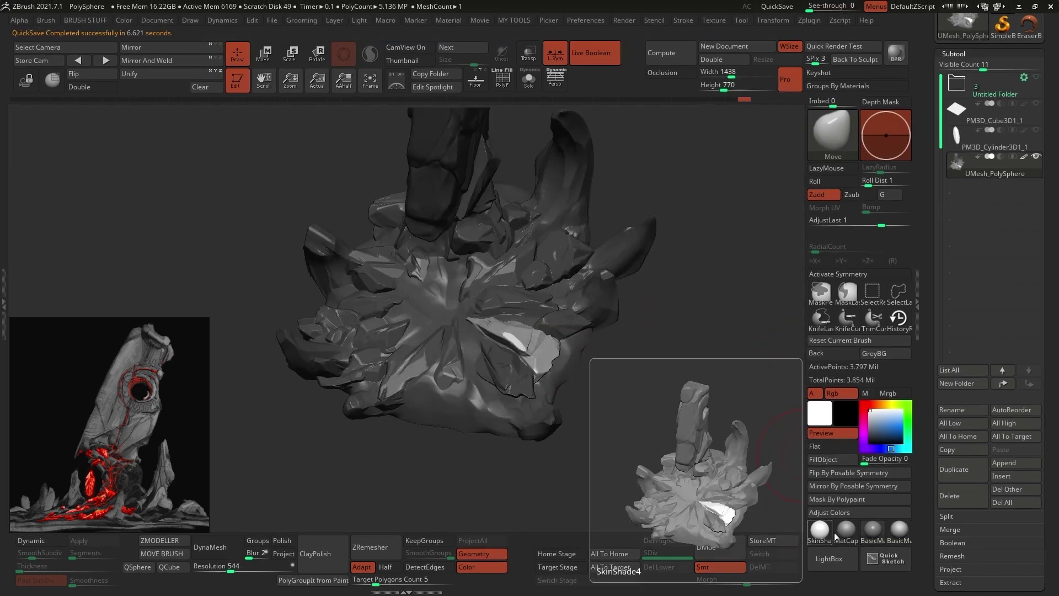
# - Split the inserted rocks into their own subtool, separate from the monolith and ground
pyautogui.click(846, 529)
pyautogui.keyDown('ctrl'); pyautogui.moveTo(679, 308); pyautogui.dragTo(700, 336); pyautogui.keyUp('ctrl')
pyautogui.press('1')
pyautogui.click(783, 166)
pyautogui.moveTo(679, 309); pyautogui.dragTo(650, 237, button='right')
pyautogui.moveTo(414, 249); pyautogui.dragTo(486, 226)
pyautogui.press('w')
pyautogui.press('q')
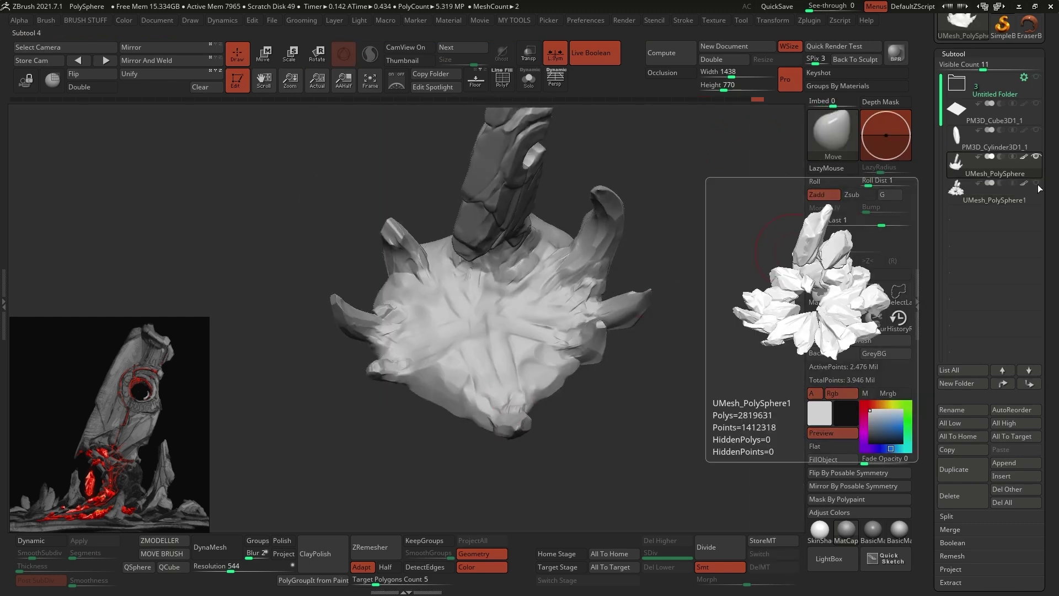
# - Load the Quick_cliff_builder brush and color the separated rocks subtool grey
pyautogui.press(',')
pyautogui.doubleClick(533, 287)
pyautogui.click(867, 422)
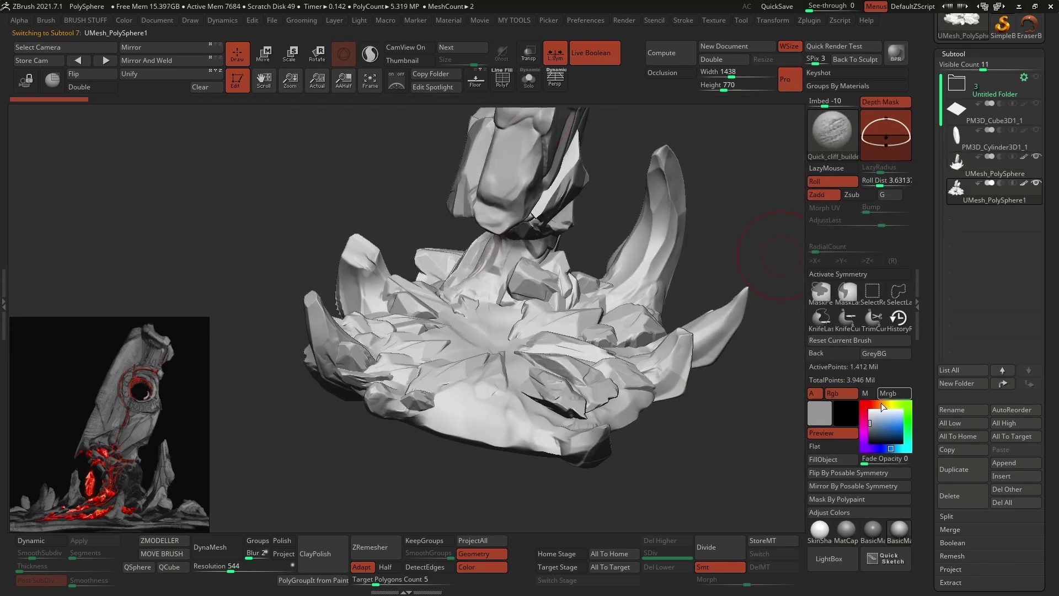
pyautogui.click(859, 512)
pyautogui.moveTo(678, 309); pyautogui.dragTo(662, 353, button='right')
pyautogui.click(841, 393)
# - Sculpt layered cliff texture over the monolith, spikes and ground with the Quick_cliff_builder brush
pyautogui.press('space')
pyautogui.keyDown('alt'); pyautogui.click(497, 293); pyautogui.keyUp('alt')
pyautogui.press('space')
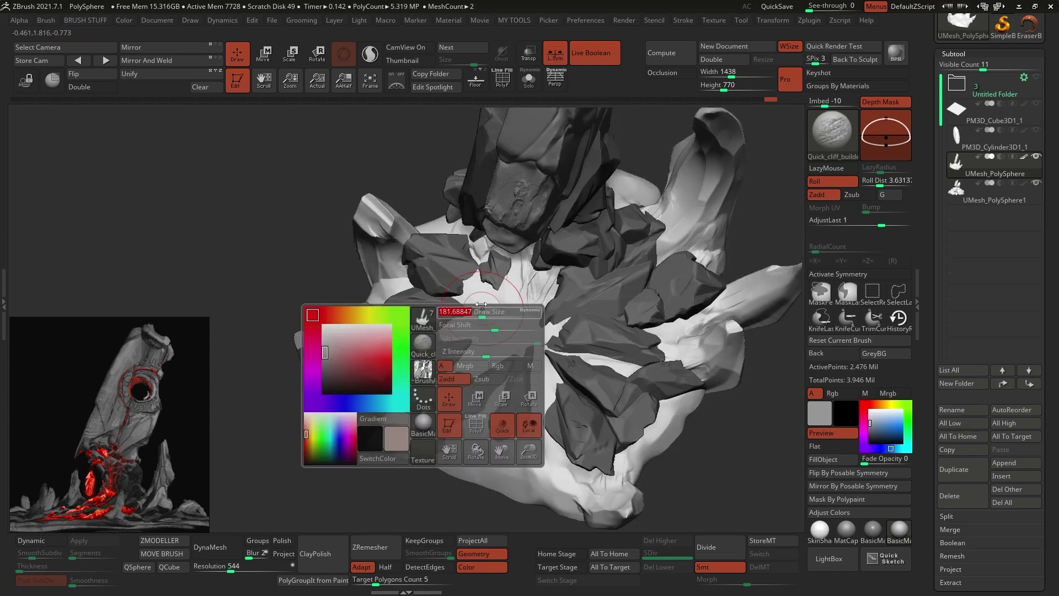
pyautogui.moveTo(481, 303); pyautogui.dragTo(515, 340, button='right')
pyautogui.moveTo(591, 326); pyautogui.dragTo(551, 309, button='right')
# - Merge the rocks back into the main mesh, DynaMesh it at resolution 688 and carve the ground with Canion_maker
pyautogui.keyDown('alt'); pyautogui.click(496, 342); pyautogui.keyUp('alt')
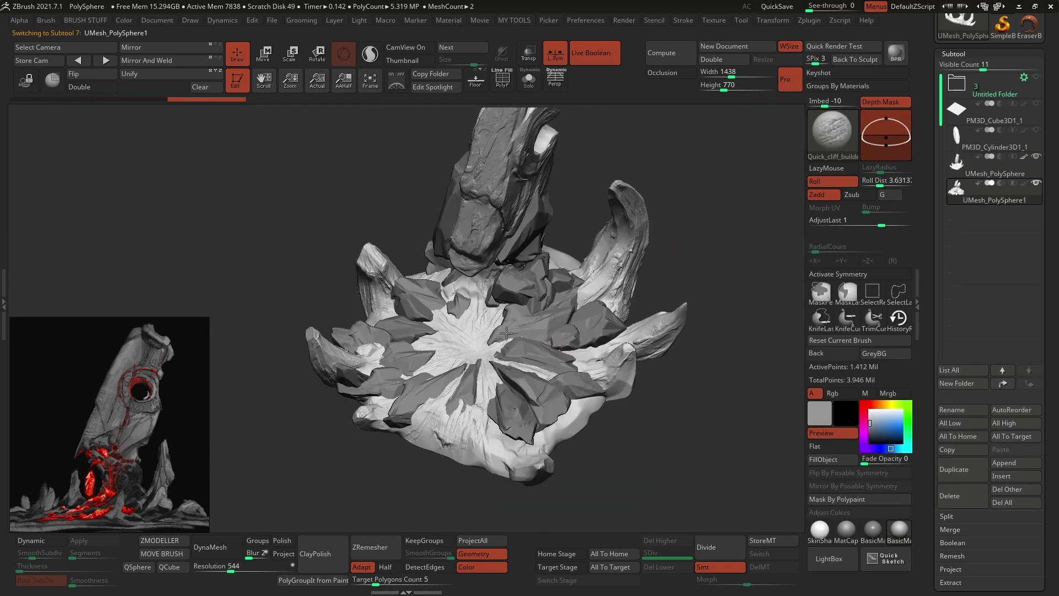
pyautogui.keyDown('ctrl'); pyautogui.moveTo(496, 342); pyautogui.dragTo(386, 452, button='right'); pyautogui.keyUp('ctrl')
pyautogui.click(217, 547)
pyautogui.moveTo(285, 458)
pyautogui.mouseDown(button='right')
pyautogui.moveTo(309, 331)
pyautogui.moveTo(386, 297)
pyautogui.moveTo(469, 363)
pyautogui.moveTo(524, 270)
pyautogui.moveTo(484, 400)
pyautogui.moveTo(496, 307)
pyautogui.moveTo(481, 364)
pyautogui.moveTo(532, 320)
pyautogui.moveTo(601, 202)
pyautogui.mouseUp(button='right')
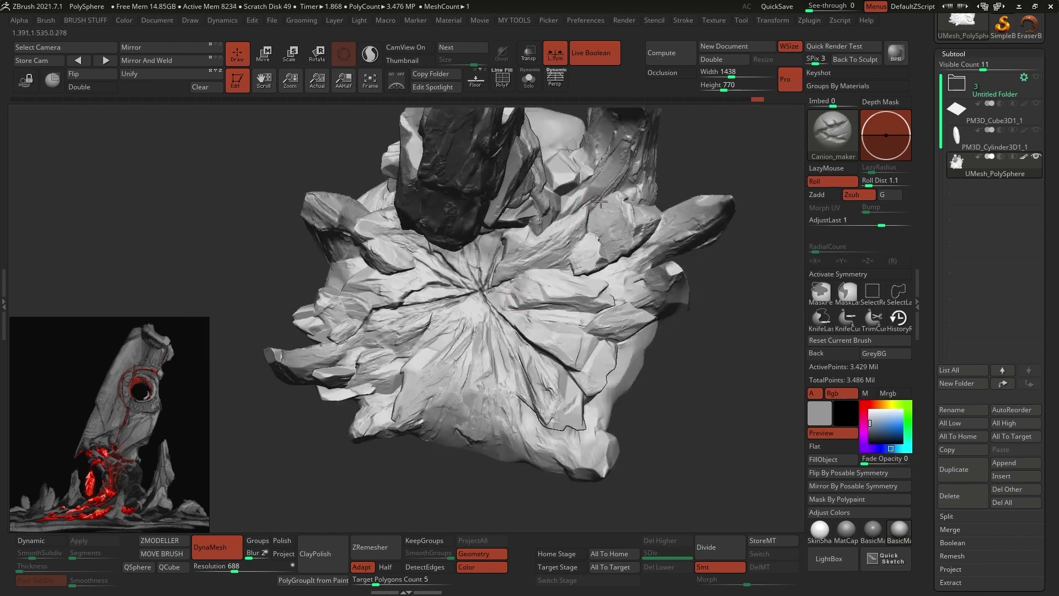
pyautogui.click(846, 530)
pyautogui.moveTo(397, 371); pyautogui.dragTo(389, 400, button='right')
# - Load a Rock_alpha_crack brush and stamp cracked rock detail over the monolith, its neck and the base rocks
pyautogui.press(',')
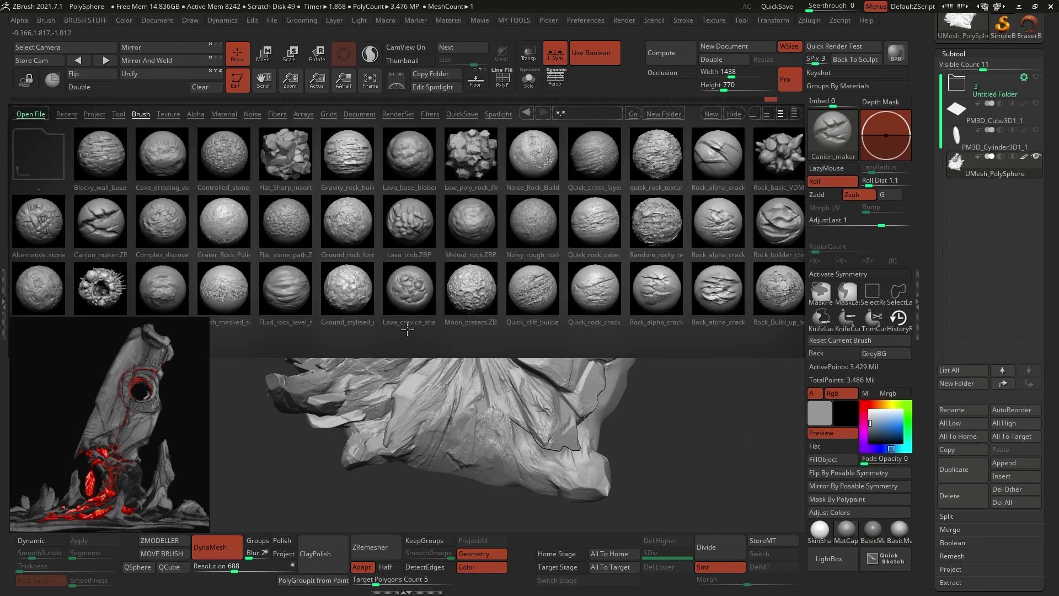
pyautogui.doubleClick(515, 249)
pyautogui.press(',')
pyautogui.doubleClick(716, 223)
pyautogui.click(19, 21)
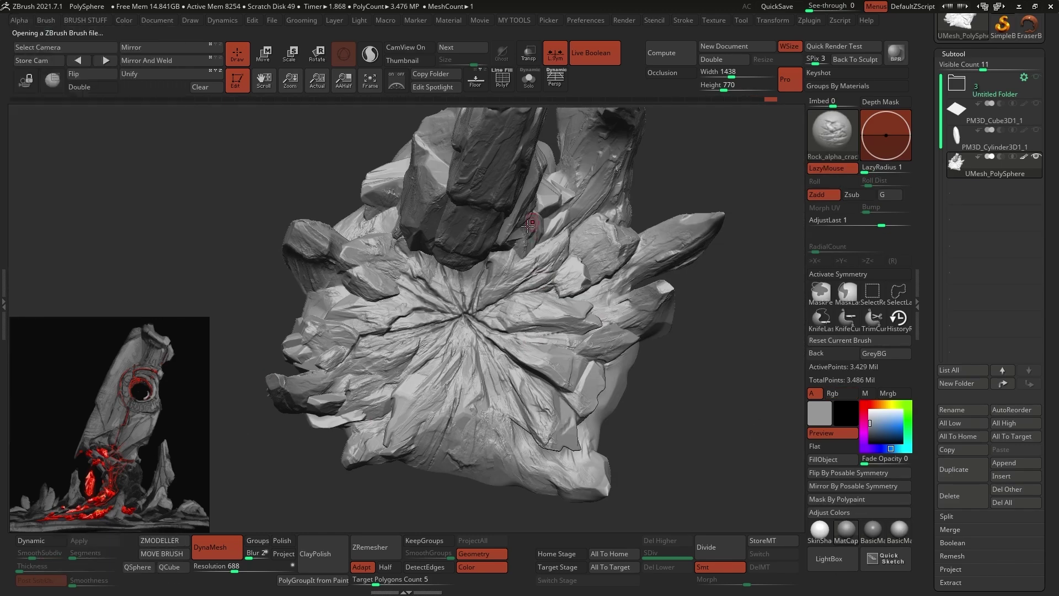
pyautogui.moveTo(434, 450); pyautogui.dragTo(513, 307, button='right')
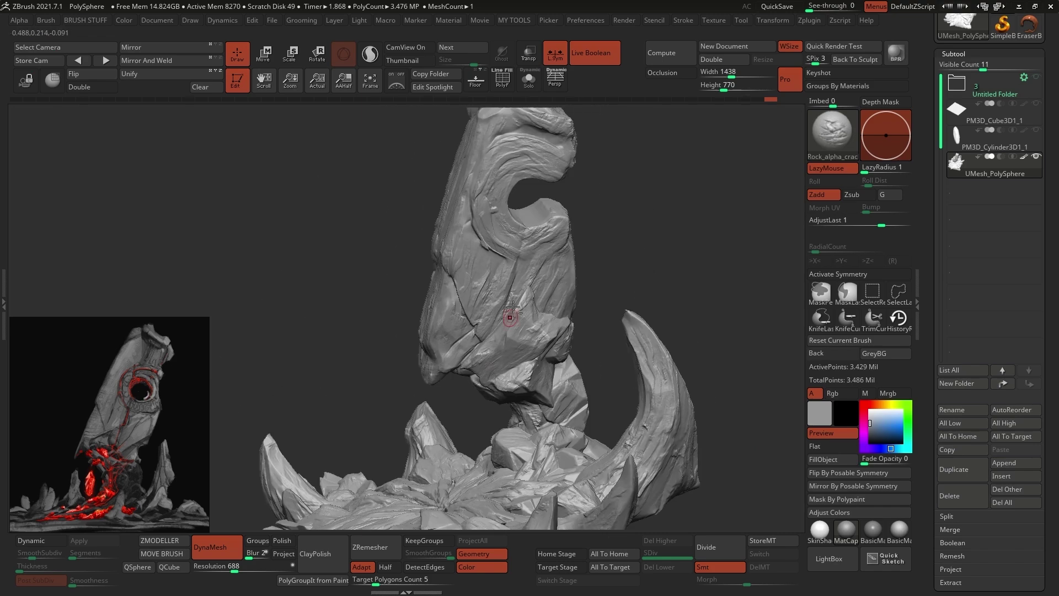
pyautogui.moveTo(558, 271); pyautogui.dragTo(565, 342, button='right')
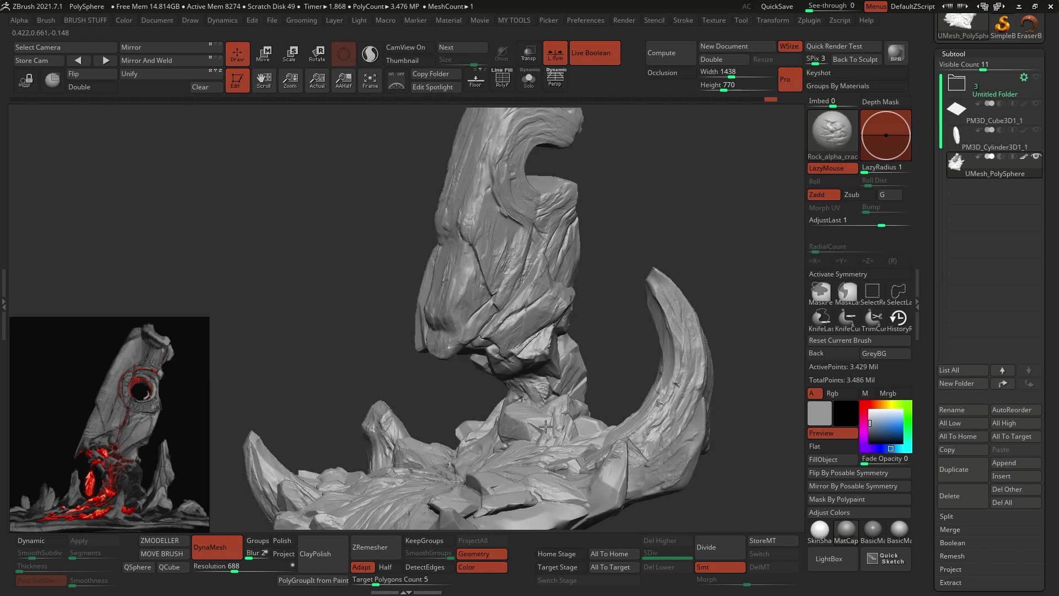
pyautogui.moveTo(545, 427)
pyautogui.keyDown('ctrl'); pyautogui.mouseDown(button='right')
pyautogui.moveTo(568, 353)
pyautogui.moveTo(702, 352)
pyautogui.mouseUp(button='right'); pyautogui.keyUp('ctrl')
# - Load the Rock_crack brush in subtract mode and carve cracks into the monolith's lower body
pyautogui.press(',')
pyautogui.doubleClick(717, 287)
pyautogui.keyDown('ctrl'); pyautogui.moveTo(551, 221); pyautogui.dragTo(526, 282, button='right'); pyautogui.keyUp('ctrl')
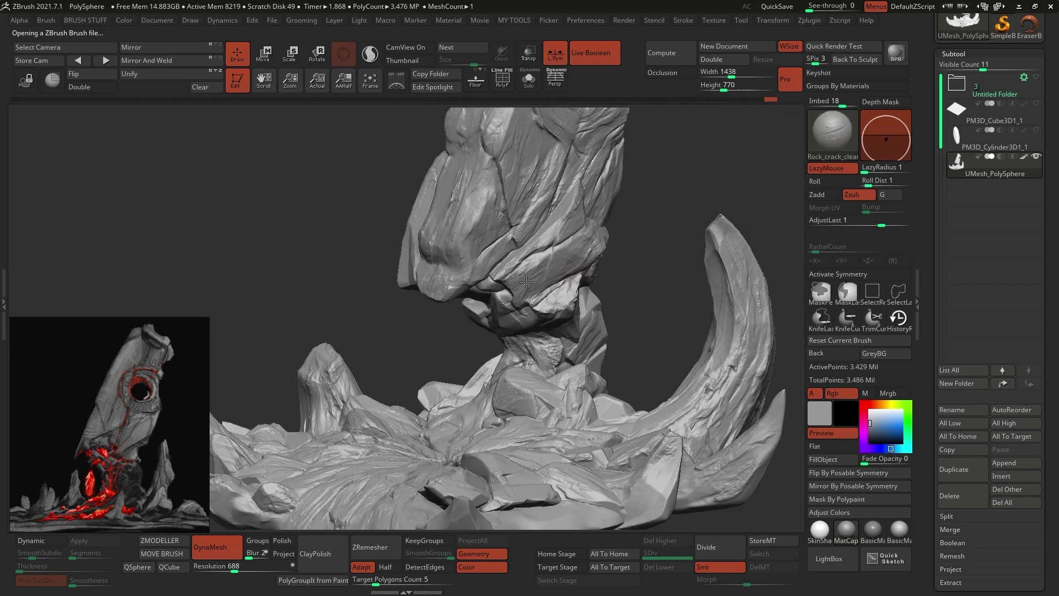
pyautogui.moveTo(526, 282); pyautogui.dragTo(513, 303)
pyautogui.moveTo(512, 304)
pyautogui.keyDown('alt'); pyautogui.mouseDown(button='right')
pyautogui.moveTo(500, 353)
pyautogui.moveTo(584, 419)
pyautogui.moveTo(590, 497)
pyautogui.mouseUp(button='right'); pyautogui.keyUp('alt')
pyautogui.moveTo(590, 331); pyautogui.dragTo(489, 286, button='right')
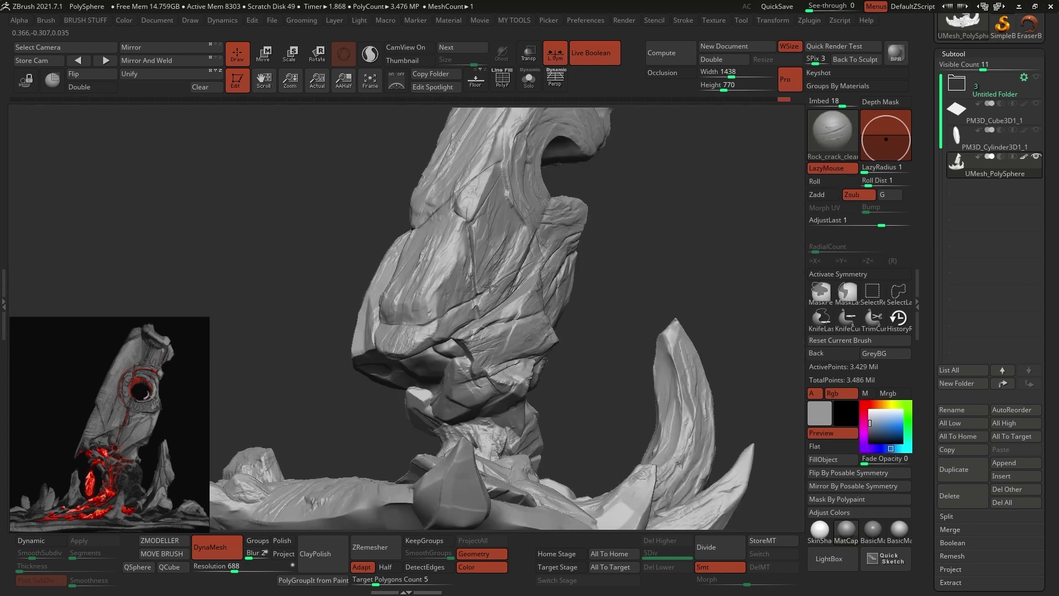
pyautogui.moveTo(490, 286); pyautogui.dragTo(478, 293)
# - Carve additional cracks into the radiating ground rocks around the monolith's foot
pyautogui.moveTo(478, 294)
pyautogui.mouseDown(button='right')
pyautogui.moveTo(430, 300)
pyautogui.moveTo(529, 331)
pyautogui.mouseUp(button='right')
pyautogui.moveTo(529, 331)
pyautogui.keyDown('ctrl'); pyautogui.mouseDown(button='right')
pyautogui.moveTo(539, 289)
pyautogui.moveTo(543, 337)
pyautogui.mouseUp(button='right'); pyautogui.keyUp('ctrl')
pyautogui.moveTo(551, 111)
pyautogui.keyDown('alt'); pyautogui.mouseDown(button='right')
pyautogui.moveTo(556, 169)
pyautogui.moveTo(475, 357)
pyautogui.moveTo(509, 317)
pyautogui.mouseUp(button='right'); pyautogui.keyUp('alt')
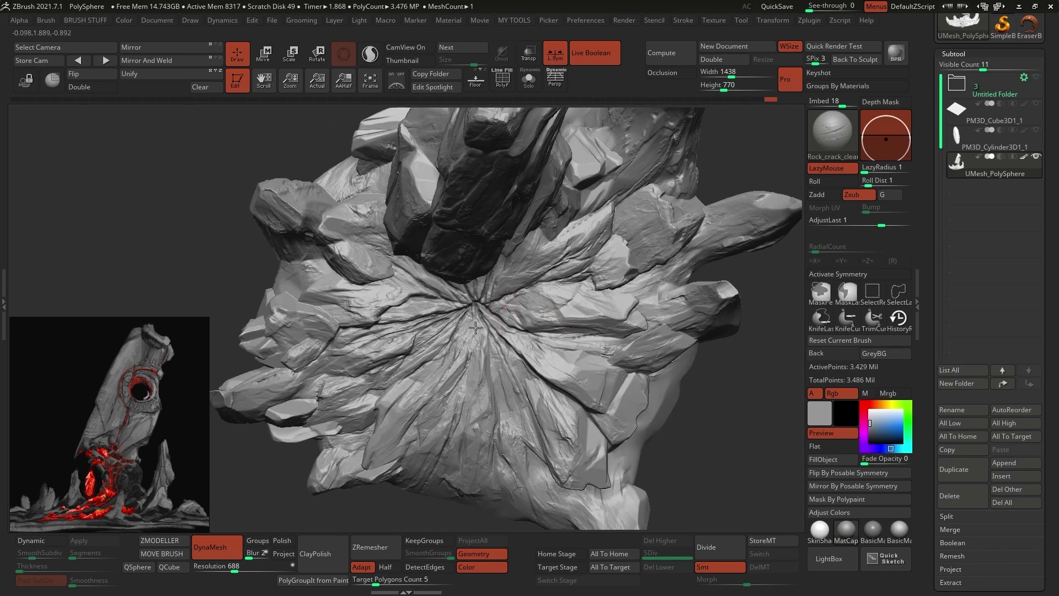
pyautogui.moveTo(621, 307); pyautogui.dragTo(480, 265, button='right')
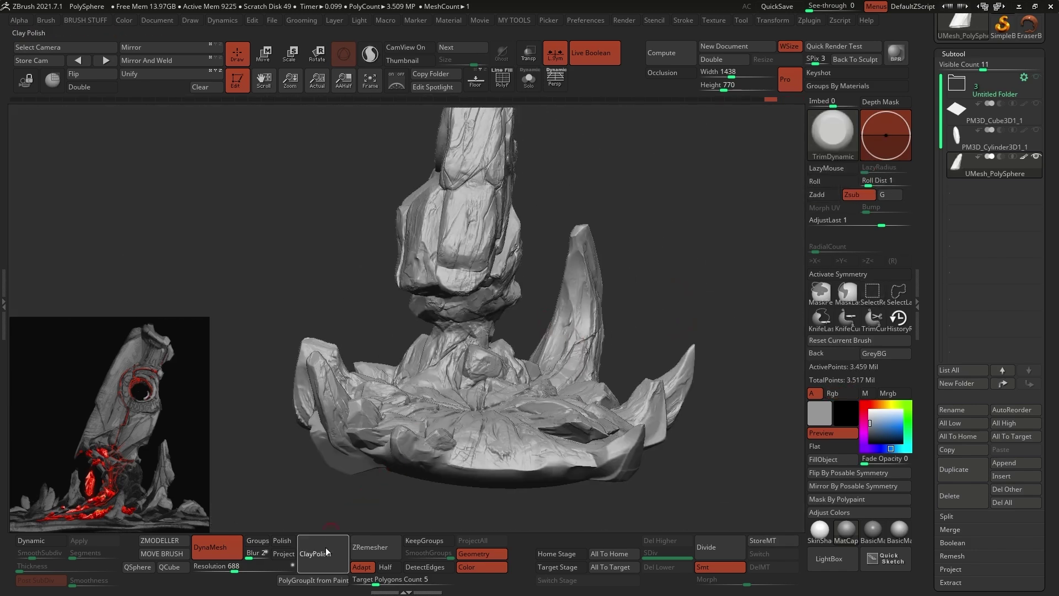
# - Apply ClayPolish to the rock sculpt and toggle the visibility of the ground slab subtool
pyautogui.click(326, 551)
pyautogui.moveTo(529, 353); pyautogui.dragTo(612, 449, button='right')
pyautogui.click(1034, 105)
pyautogui.moveTo(712, 342)
pyautogui.mouseDown(button='right')
pyautogui.moveTo(706, 259)
pyautogui.moveTo(704, 291)
pyautogui.mouseUp(button='right')
pyautogui.click(997, 115)
pyautogui.click(1036, 105)
# - Cut the underside of the rock base flat with a straight horizontal slice and inspect the monolith's hole
pyautogui.keyDown('alt'); pyautogui.click(586, 297); pyautogui.keyUp('alt')
pyautogui.keyDown('ctrl'); pyautogui.keyDown('shift'); pyautogui.moveTo(657, 387); pyautogui.dragTo(300, 389); pyautogui.keyUp('shift'); pyautogui.keyUp('ctrl')
pyautogui.moveTo(656, 353); pyautogui.dragTo(689, 381, button='right')
pyautogui.click(1036, 104)
pyautogui.click(1036, 105)
pyautogui.moveTo(511, 424)
pyautogui.mouseDown(button='right')
pyautogui.moveTo(524, 353)
pyautogui.moveTo(491, 331)
pyautogui.moveTo(585, 325)
pyautogui.moveTo(555, 321)
pyautogui.moveTo(563, 337)
pyautogui.mouseUp(button='right')
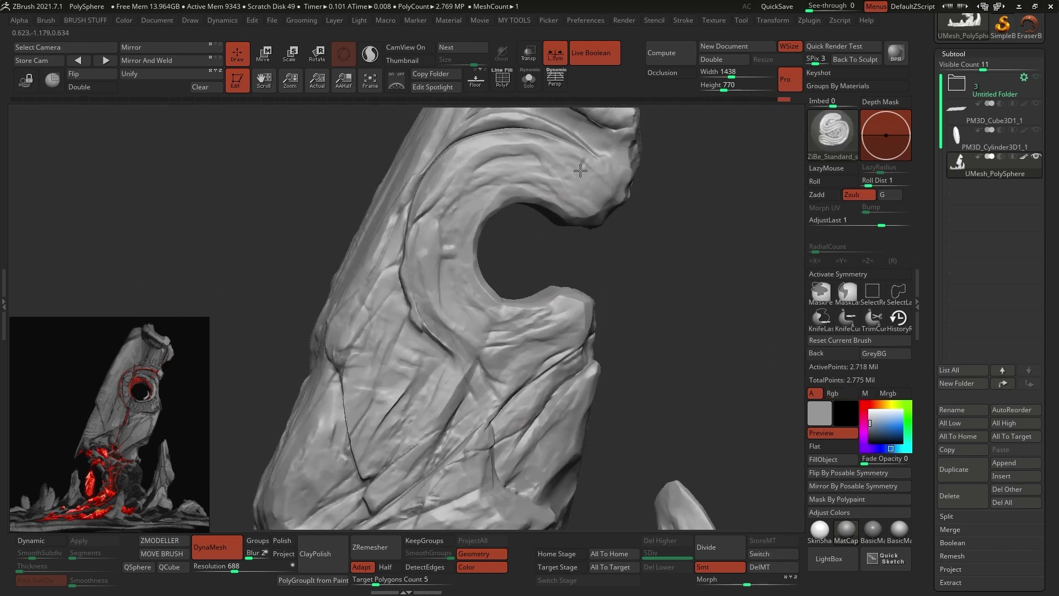
# - Carve recessed maze-like glyphs around the monolith's hole with the ZiBe_Standard brush in subtract mode
pyautogui.moveTo(508, 160); pyautogui.dragTo(522, 158)
pyautogui.moveTo(499, 178); pyautogui.dragTo(509, 173)
pyautogui.keyDown('alt'); pyautogui.moveTo(590, 183); pyautogui.dragTo(584, 224, button='right'); pyautogui.keyUp('alt')
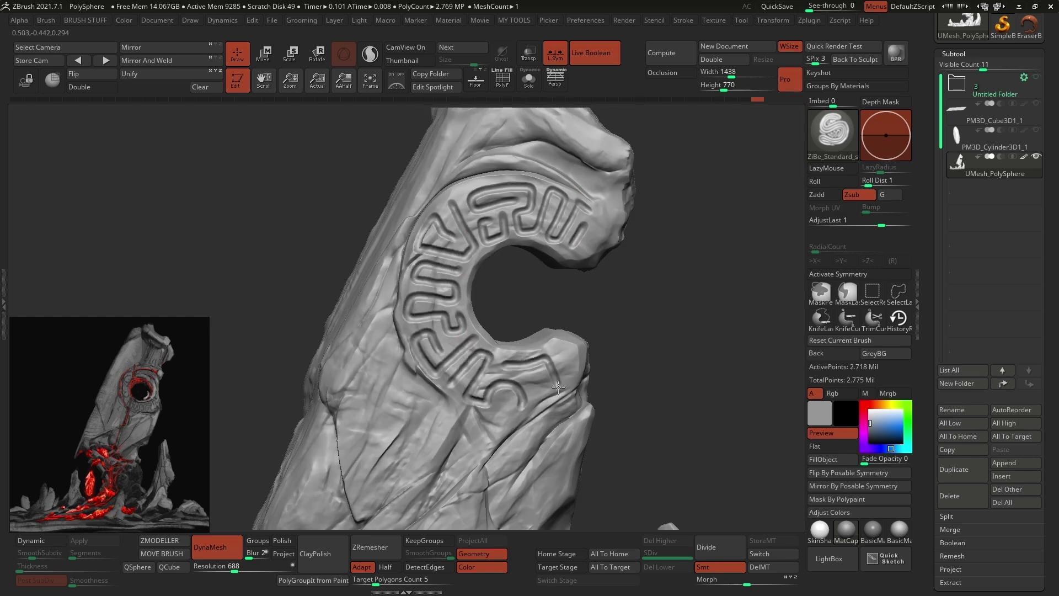
pyautogui.moveTo(599, 230); pyautogui.dragTo(577, 251)
pyautogui.moveTo(627, 295)
pyautogui.keyDown('alt'); pyautogui.mouseDown(button='right')
pyautogui.moveTo(621, 160)
pyautogui.moveTo(598, 222)
pyautogui.mouseUp(button='right'); pyautogui.keyUp('alt')
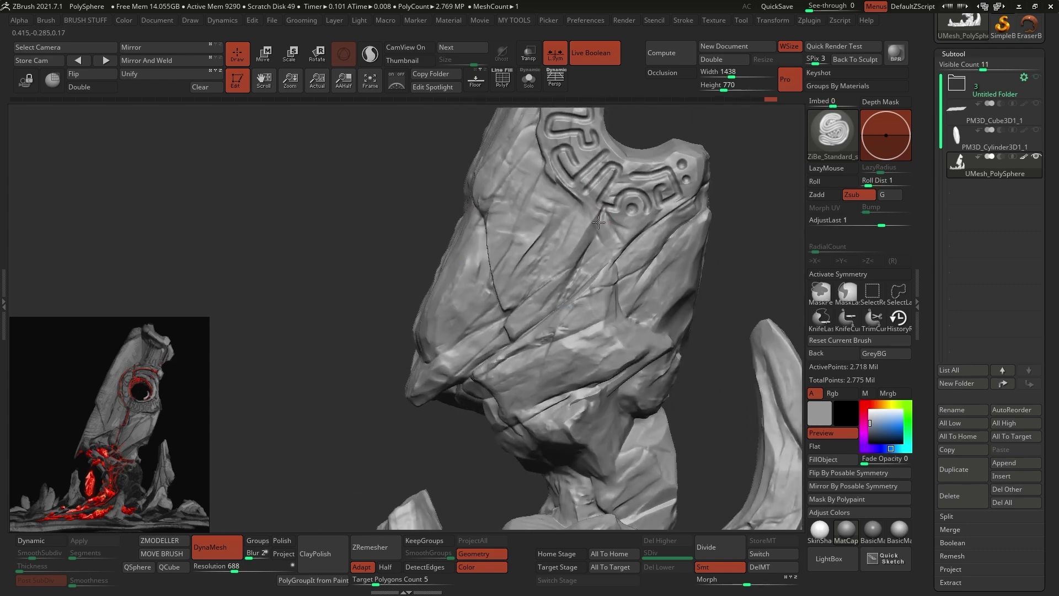
# - Carve long angular grooves and small symbols down the rock face below the glyph ring
pyautogui.moveTo(576, 201); pyautogui.dragTo(536, 278)
pyautogui.moveTo(543, 284)
pyautogui.mouseDown(button='right')
pyautogui.moveTo(574, 275)
pyautogui.moveTo(563, 221)
pyautogui.moveTo(557, 287)
pyautogui.mouseUp(button='right')
pyautogui.moveTo(538, 245)
pyautogui.mouseDown()
pyautogui.moveTo(532, 273)
pyautogui.moveTo(535, 246)
pyautogui.mouseUp()
pyautogui.keyDown('alt'); pyautogui.moveTo(606, 353); pyautogui.dragTo(631, 198, button='right'); pyautogui.keyUp('alt')
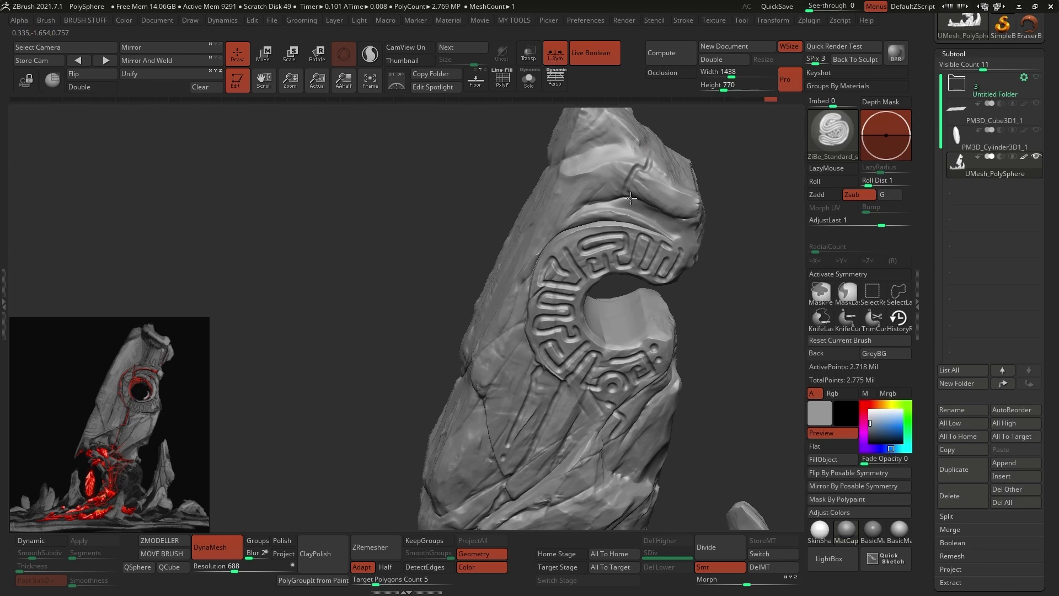
pyautogui.moveTo(559, 225); pyautogui.dragTo(518, 248, button='right')
pyautogui.moveTo(517, 312); pyautogui.dragTo(505, 380)
# - Sharpen the engraved grooves below and around the hole's ring with the HRGi_Cutter brush
pyautogui.keyDown('ctrl'); pyautogui.moveTo(513, 359); pyautogui.dragTo(603, 189, button='right'); pyautogui.keyUp('ctrl')
pyautogui.press('1')
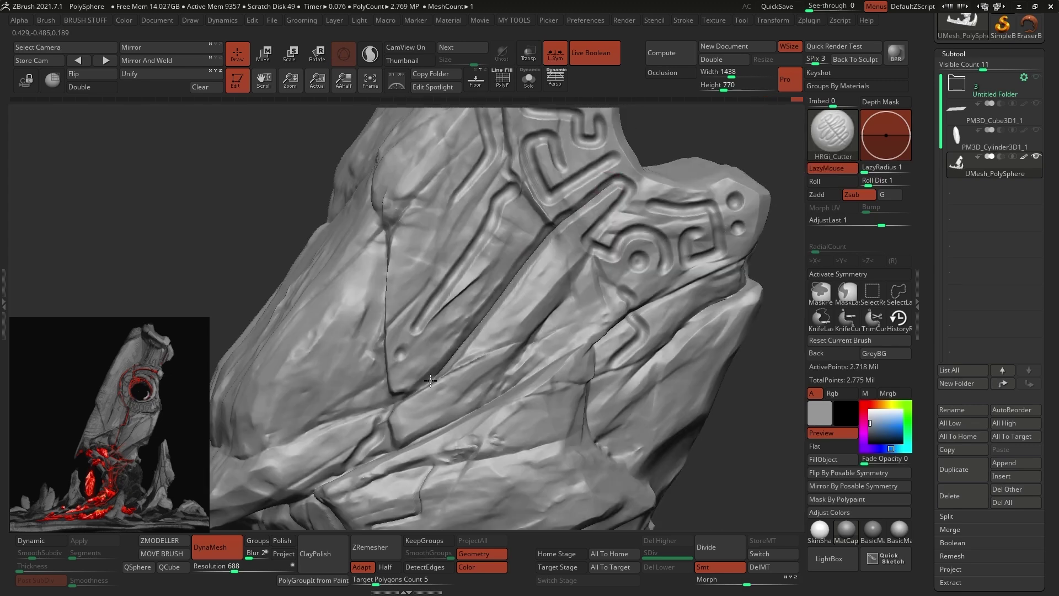
pyautogui.keyDown('alt'); pyautogui.moveTo(490, 227); pyautogui.dragTo(455, 345, button='right'); pyautogui.keyUp('alt')
pyautogui.moveTo(518, 293); pyautogui.dragTo(568, 282)
pyautogui.moveTo(585, 293)
pyautogui.keyDown('ctrl'); pyautogui.mouseDown(button='right')
pyautogui.moveTo(598, 265)
pyautogui.moveTo(567, 301)
pyautogui.mouseUp(button='right'); pyautogui.keyUp('ctrl')
pyautogui.moveTo(559, 345); pyautogui.dragTo(617, 384)
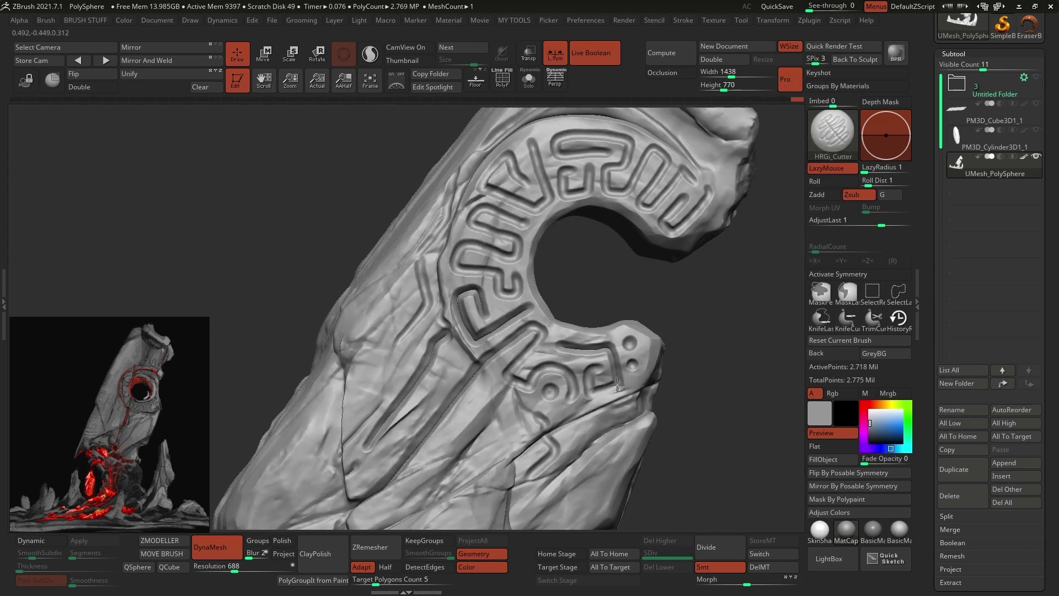
# - Cut angular engraved lines into the monolith's head above the glyph ring
pyautogui.moveTo(490, 248); pyautogui.dragTo(562, 215, button='right')
pyautogui.moveTo(720, 219); pyautogui.dragTo(460, 368, button='right')
pyautogui.moveTo(629, 336); pyautogui.dragTo(440, 262, button='right')
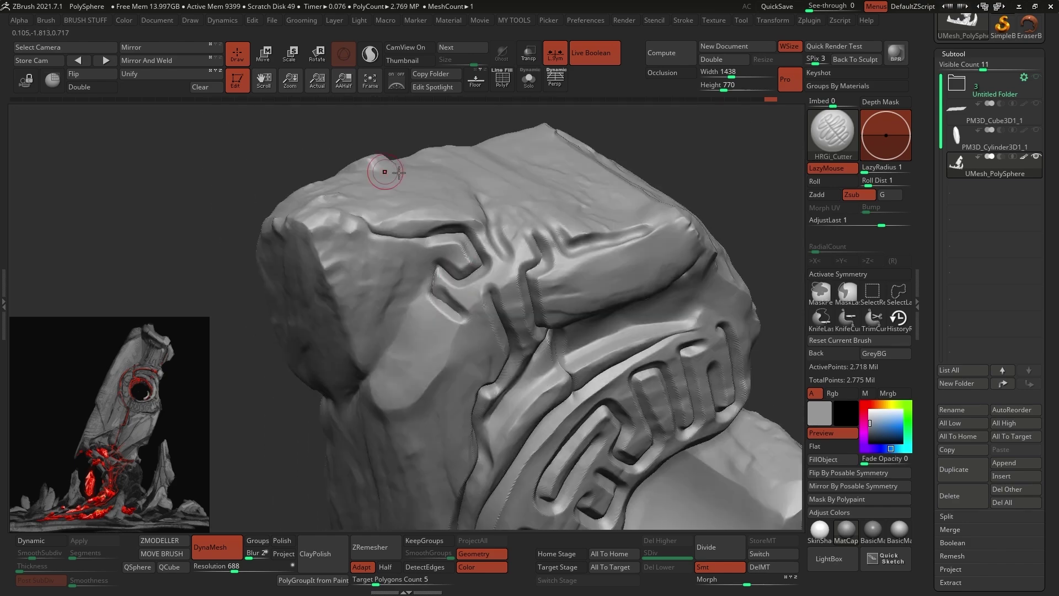
pyautogui.moveTo(399, 173)
pyautogui.mouseDown(button='right')
pyautogui.moveTo(465, 379)
pyautogui.moveTo(552, 342)
pyautogui.moveTo(623, 292)
pyautogui.mouseUp(button='right')
pyautogui.moveTo(623, 292); pyautogui.dragTo(612, 384)
pyautogui.moveTo(612, 383)
pyautogui.mouseDown(button='right')
pyautogui.moveTo(637, 291)
pyautogui.moveTo(634, 333)
pyautogui.mouseUp(button='right')
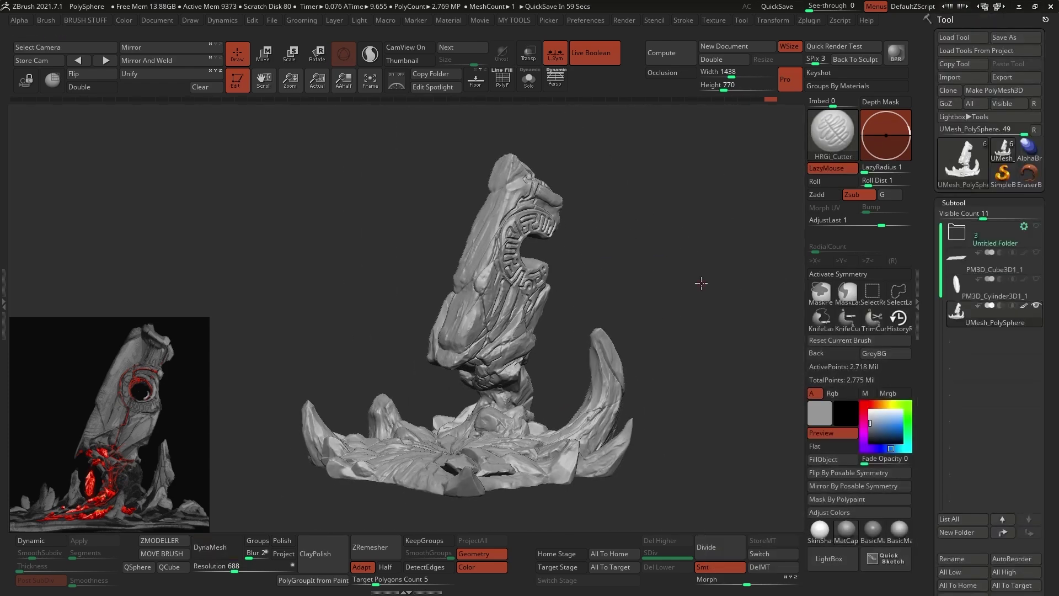
# - Load a Cylinder3D primitive as a separate tool and stretch it taller along the Y axis
pyautogui.click(972, 164)
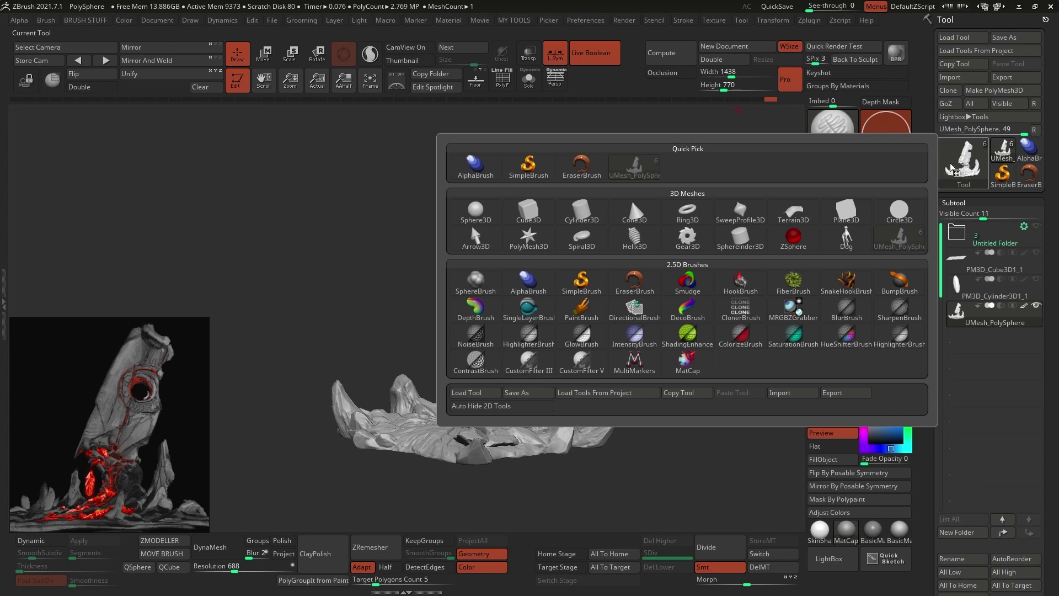
pyautogui.click(581, 212)
pyautogui.press('w')
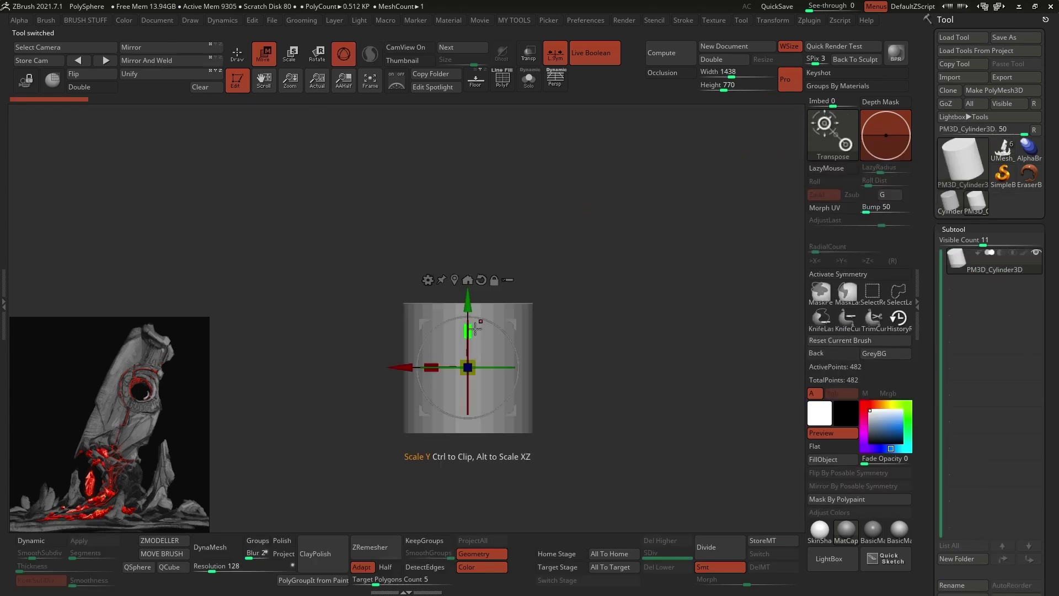
pyautogui.moveTo(472, 329); pyautogui.dragTo(473, 274)
pyautogui.press('q')
pyautogui.click(159, 74)
# - Slice the cylinder's sides and ends into flat facets to form a pointed crystal
pyautogui.keyDown('ctrl'); pyautogui.keyDown('shift'); pyautogui.moveTo(511, 479); pyautogui.dragTo(512, 480); pyautogui.keyUp('shift'); pyautogui.keyUp('ctrl')
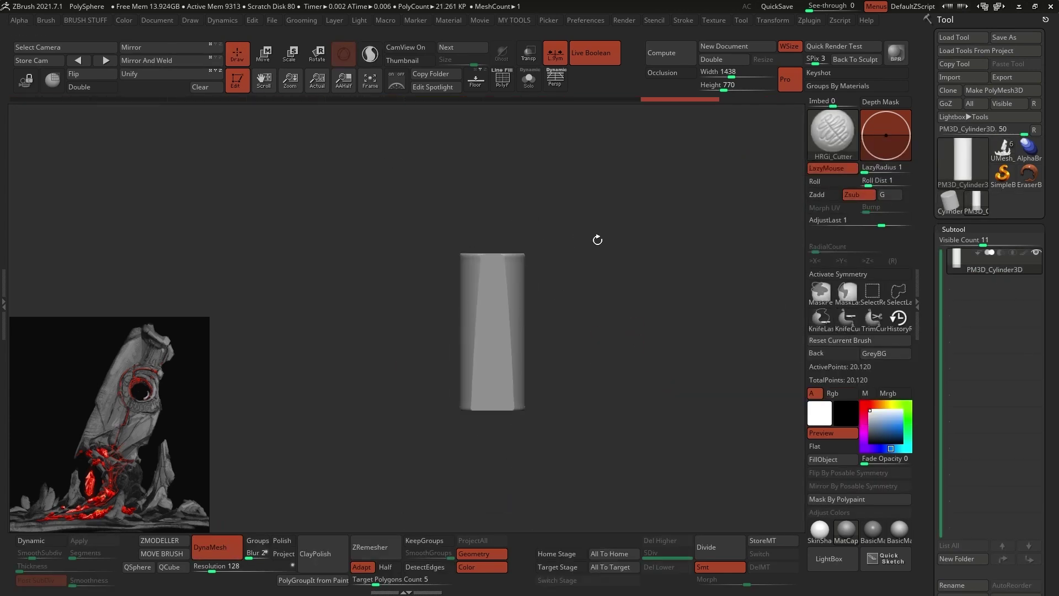
pyautogui.keyDown('ctrl'); pyautogui.keyDown('shift'); pyautogui.moveTo(553, 276); pyautogui.dragTo(480, 227); pyautogui.keyUp('shift'); pyautogui.keyUp('ctrl')
pyautogui.moveTo(574, 234); pyautogui.dragTo(553, 234)
pyautogui.keyDown('ctrl'); pyautogui.keyDown('shift'); pyautogui.moveTo(530, 399); pyautogui.dragTo(499, 428); pyautogui.keyUp('shift'); pyautogui.keyUp('ctrl')
pyautogui.moveTo(557, 309); pyautogui.dragTo(510, 422)
pyautogui.moveTo(557, 304); pyautogui.dragTo(544, 286)
pyautogui.keyDown('ctrl'); pyautogui.keyDown('shift'); pyautogui.moveTo(520, 265); pyautogui.dragTo(514, 427); pyautogui.keyUp('shift'); pyautogui.keyUp('ctrl')
pyautogui.moveTo(568, 309); pyautogui.dragTo(548, 301)
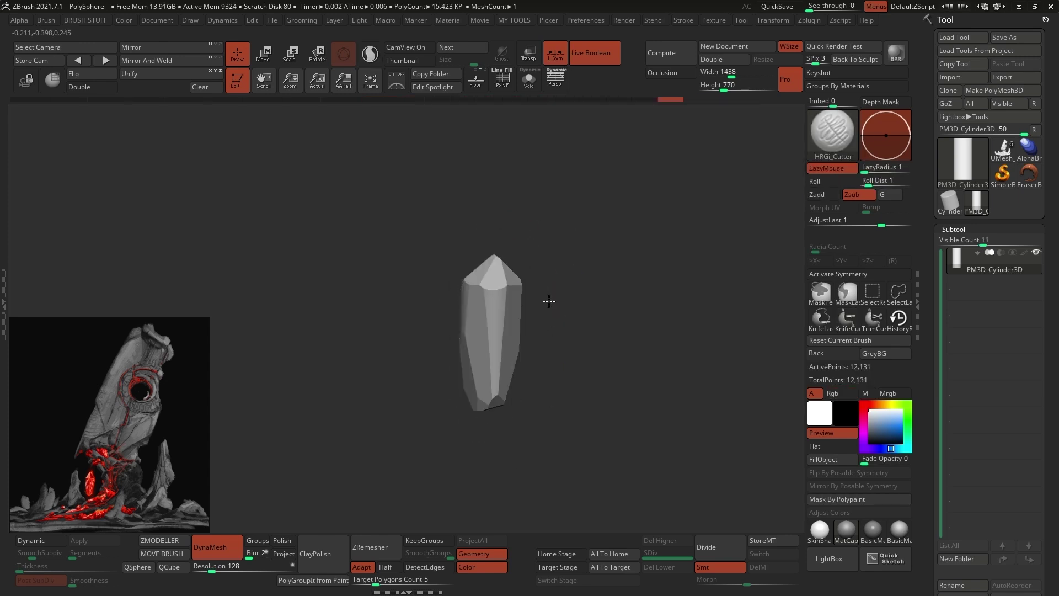
# - Cut further angled facets around the crystal's sides and tips from several directions
pyautogui.keyDown('ctrl'); pyautogui.keyDown('shift'); pyautogui.moveTo(475, 248); pyautogui.dragTo(465, 410); pyautogui.keyUp('shift'); pyautogui.keyUp('ctrl')
pyautogui.moveTo(568, 325); pyautogui.dragTo(602, 336)
pyautogui.keyDown('ctrl'); pyautogui.keyDown('shift'); pyautogui.moveTo(521, 265); pyautogui.dragTo(516, 418); pyautogui.keyUp('shift'); pyautogui.keyUp('ctrl')
pyautogui.moveTo(589, 357); pyautogui.dragTo(579, 357)
pyautogui.moveTo(579, 357)
pyautogui.keyDown('alt'); pyautogui.mouseDown()
pyautogui.moveTo(598, 296)
pyautogui.moveTo(518, 254)
pyautogui.moveTo(454, 281)
pyautogui.mouseUp(); pyautogui.keyUp('alt')
pyautogui.keyDown('ctrl'); pyautogui.keyDown('shift'); pyautogui.moveTo(411, 232); pyautogui.dragTo(461, 309); pyautogui.keyUp('shift'); pyautogui.keyUp('ctrl')
pyautogui.moveTo(460, 309)
pyautogui.mouseDown()
pyautogui.moveTo(480, 288)
pyautogui.moveTo(631, 376)
pyautogui.moveTo(579, 309)
pyautogui.mouseUp()
pyautogui.keyDown('ctrl'); pyautogui.keyDown('shift'); pyautogui.moveTo(560, 212); pyautogui.dragTo(576, 435); pyautogui.keyUp('shift'); pyautogui.keyUp('ctrl')
pyautogui.moveTo(601, 353)
pyautogui.mouseDown()
pyautogui.moveTo(631, 293)
pyautogui.moveTo(636, 322)
pyautogui.moveTo(665, 295)
pyautogui.mouseUp()
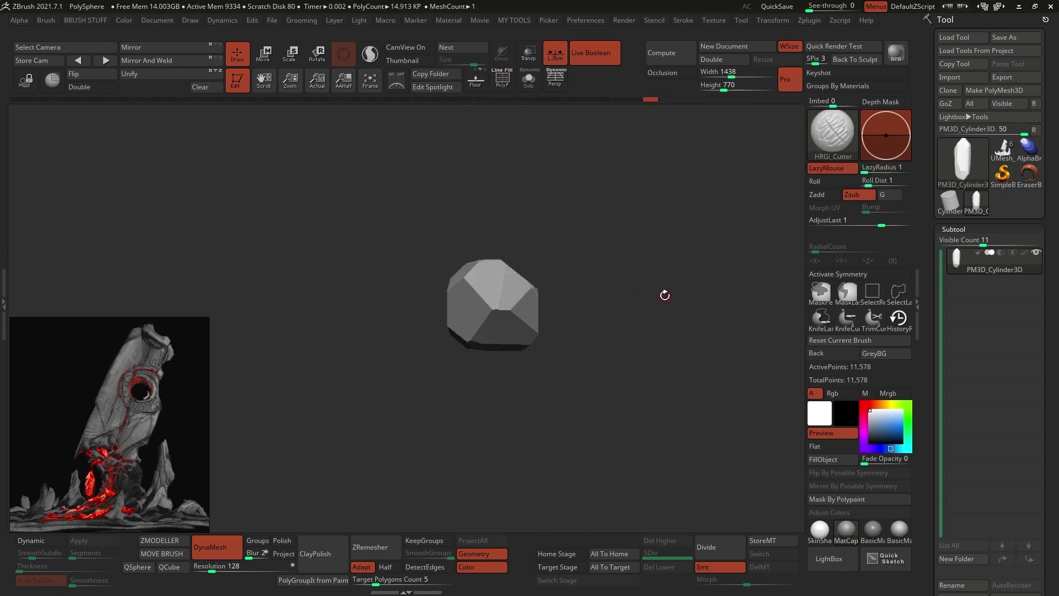
# - Create a new InsertMesh brush from the faceted crystal
pyautogui.click(825, 142)
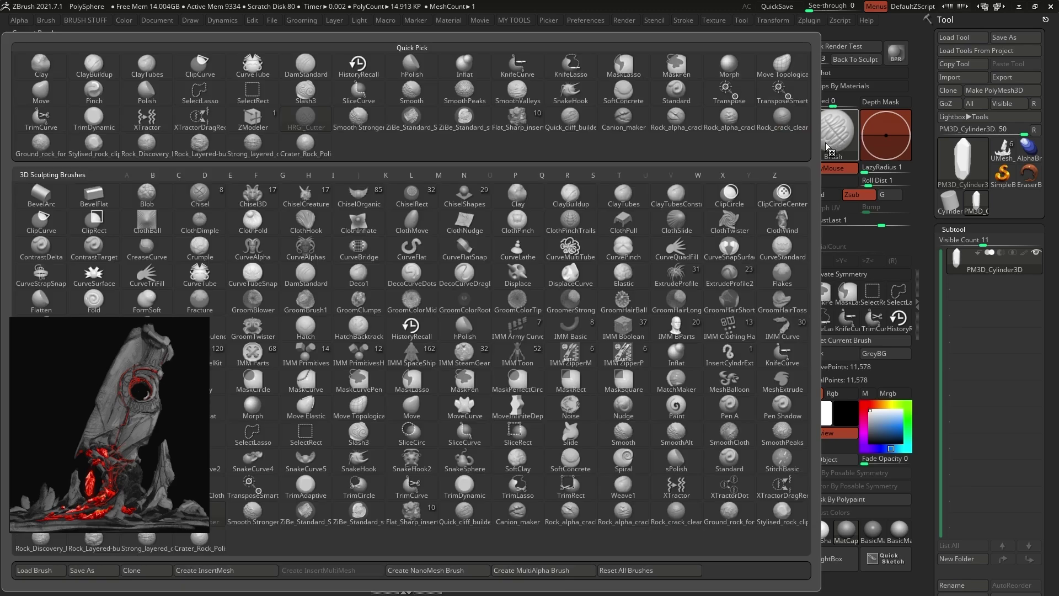
pyautogui.click(241, 570)
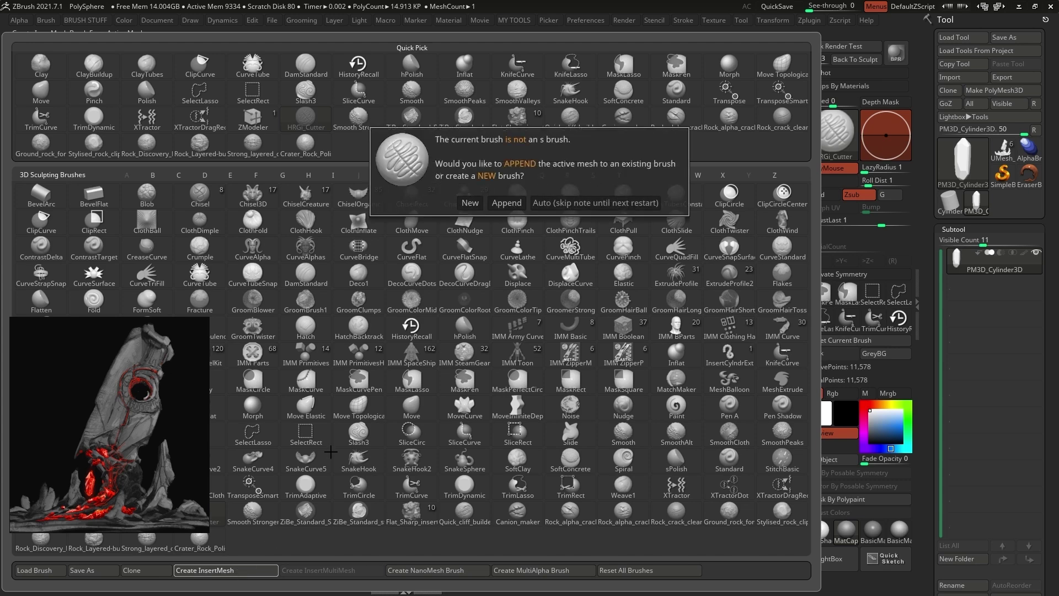
pyautogui.click(471, 203)
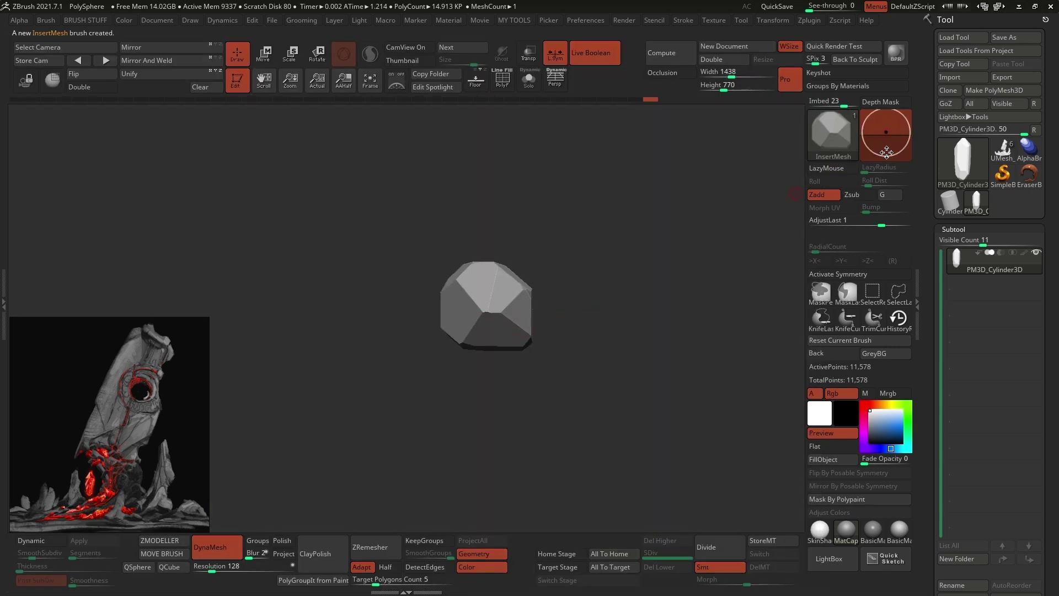
pyautogui.moveTo(528, 330); pyautogui.dragTo(532, 334)
pyautogui.hotkey('ctrl', 'z')
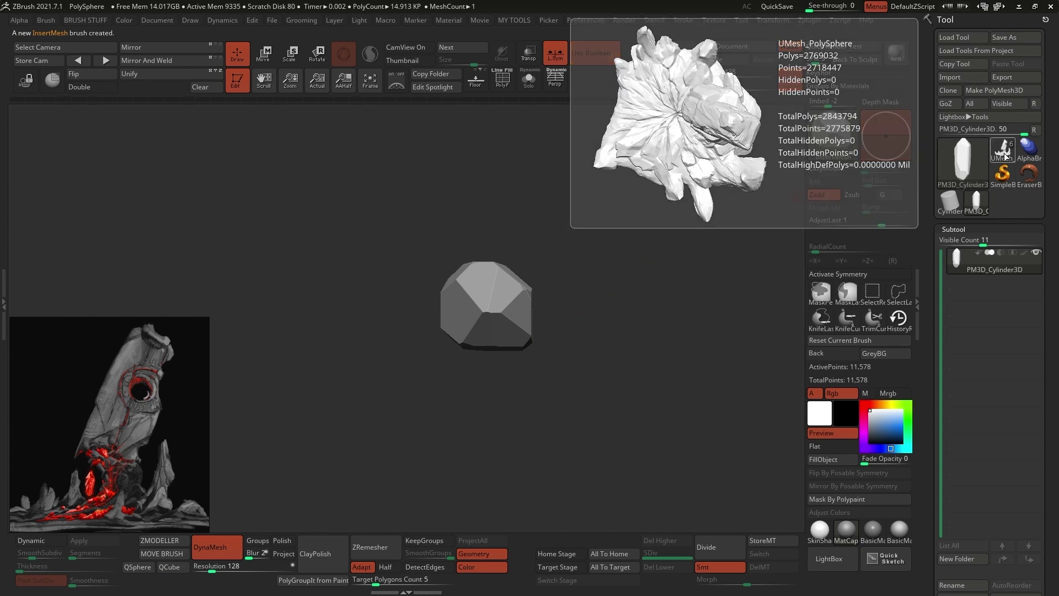
# - Return to the rock sculpt, isolate its lower body and insert crystals beneath the overhang as a separate subtool
pyautogui.click(1004, 151)
pyautogui.moveTo(739, 276)
pyautogui.mouseDown()
pyautogui.moveTo(698, 298)
pyautogui.moveTo(667, 287)
pyautogui.moveTo(629, 412)
pyautogui.moveTo(634, 291)
pyautogui.moveTo(543, 385)
pyautogui.mouseUp()
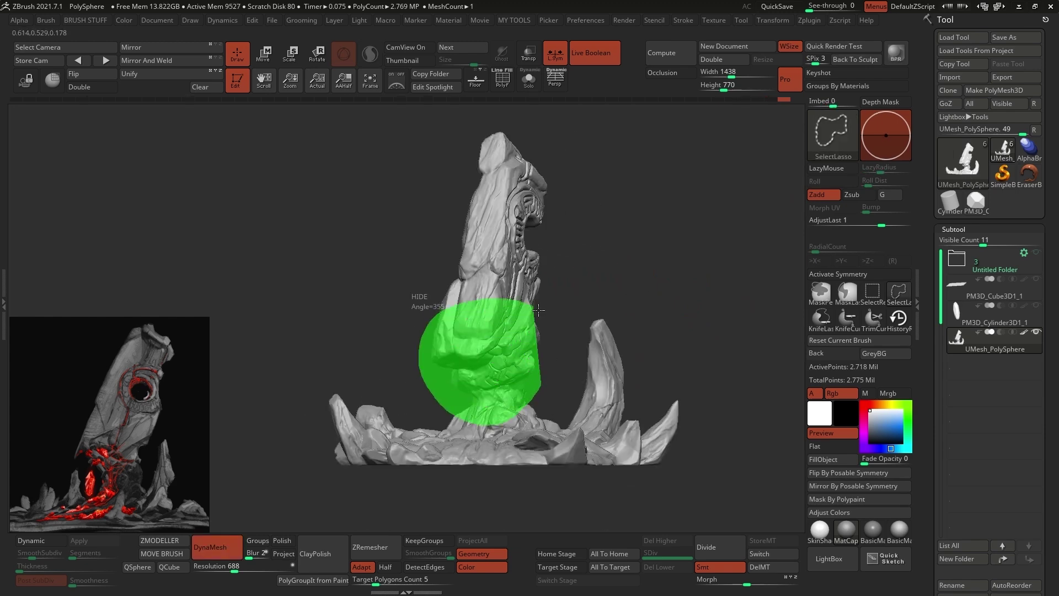
pyautogui.moveTo(538, 310)
pyautogui.keyDown('ctrl'); pyautogui.keyDown('shift'); pyautogui.mouseDown()
pyautogui.moveTo(560, 343)
pyautogui.moveTo(651, 287)
pyautogui.mouseUp(); pyautogui.keyUp('shift'); pyautogui.keyUp('ctrl')
pyautogui.press('f')
pyautogui.moveTo(490, 325)
pyautogui.mouseDown()
pyautogui.moveTo(508, 291)
pyautogui.moveTo(442, 293)
pyautogui.mouseUp()
pyautogui.keyDown('ctrl'); pyautogui.moveTo(650, 331); pyautogui.dragTo(676, 369); pyautogui.keyUp('ctrl')
pyautogui.keyDown('ctrl'); pyautogui.keyDown('shift'); pyautogui.click(676, 369); pyautogui.keyUp('shift'); pyautogui.keyUp('ctrl')
pyautogui.click(624, 297)
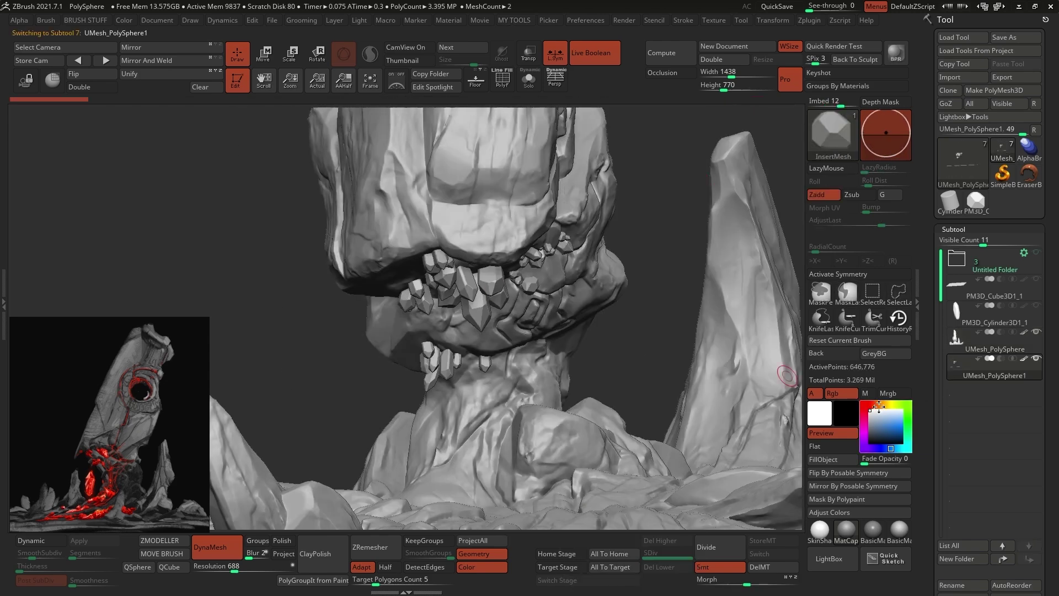
# - Fill the crystal subtool with a muted red color
pyautogui.click(864, 410)
pyautogui.click(883, 424)
pyautogui.click(825, 458)
# - Place a larger crystal on the ground at the monolith's foot and adjust its placement with the gizmo
pyautogui.moveTo(651, 325); pyautogui.dragTo(672, 364)
pyautogui.press('w')
pyautogui.moveTo(546, 375); pyautogui.dragTo(524, 342)
pyautogui.moveTo(589, 323); pyautogui.dragTo(583, 329)
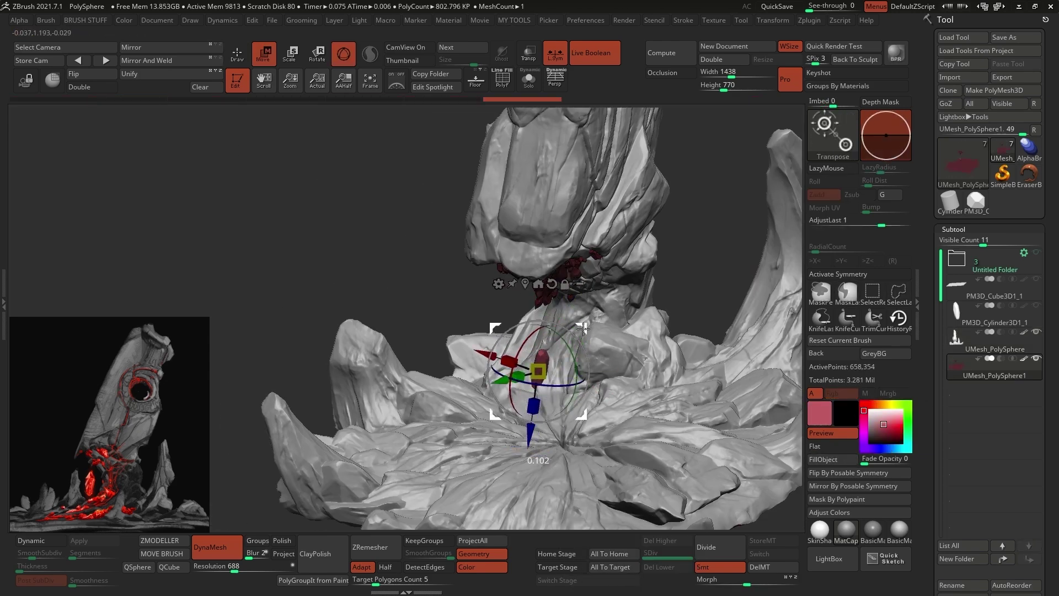
# - Limit the visible part of the rock, turn on double-sided display and insert more crystals under the overhang
pyautogui.moveTo(331, 221); pyautogui.dragTo(353, 276)
pyautogui.keyDown('ctrl'); pyautogui.keyDown('shift'); pyautogui.moveTo(430, 133); pyautogui.dragTo(684, 265); pyautogui.keyUp('shift'); pyautogui.keyUp('ctrl')
pyautogui.click(91, 87)
pyautogui.moveTo(527, 295); pyautogui.dragTo(513, 347)
pyautogui.moveTo(526, 266); pyautogui.dragTo(521, 235)
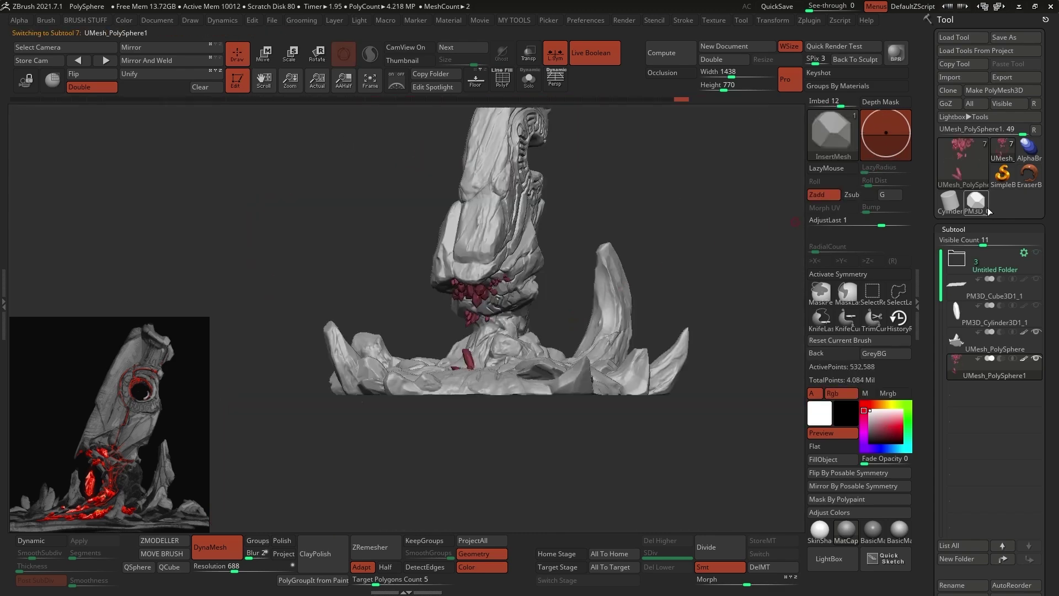
# - Switch to the faceted crystal tool and orient the view so the crystal stands upright
pyautogui.click(963, 160)
pyautogui.click(738, 121)
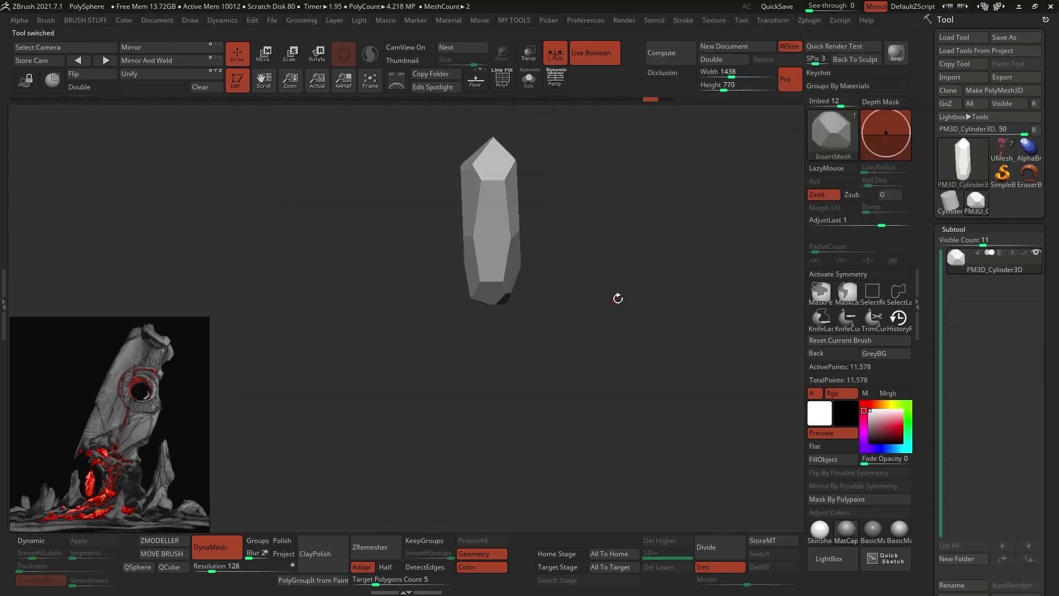
pyautogui.moveTo(618, 298); pyautogui.dragTo(580, 301)
pyautogui.press('w')
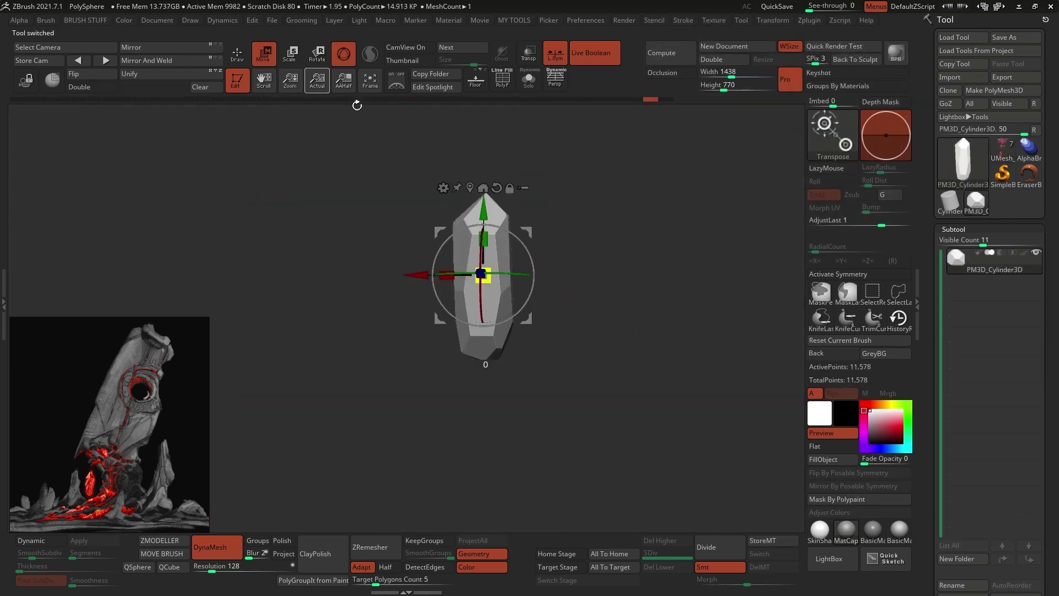
pyautogui.moveTo(582, 238); pyautogui.dragTo(588, 264)
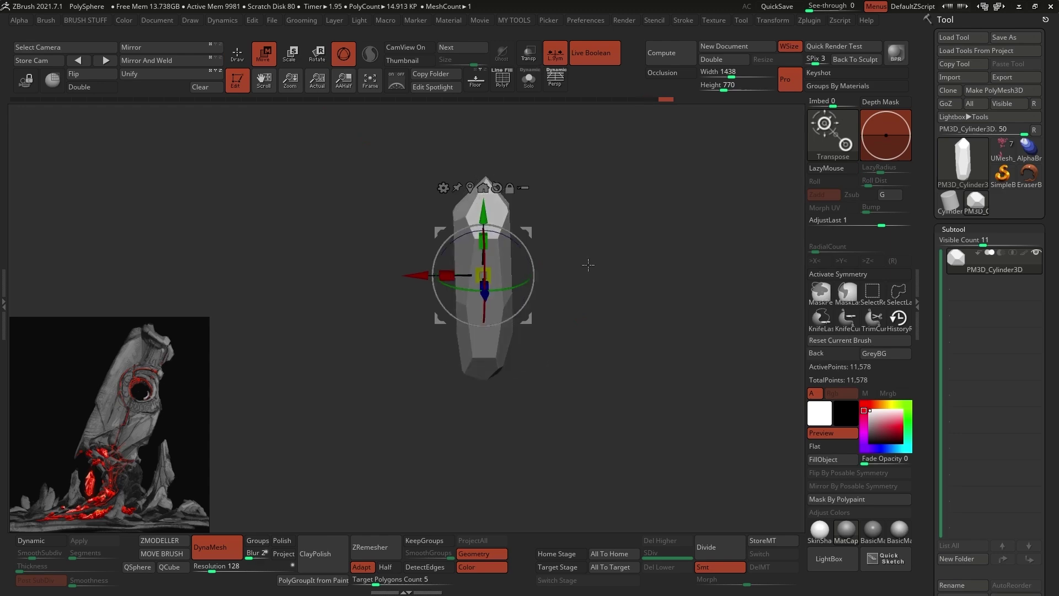
# - Append the upright crystal to the InsertMesh brush and test it by placing a smaller crystal on the mesh
pyautogui.click(817, 137)
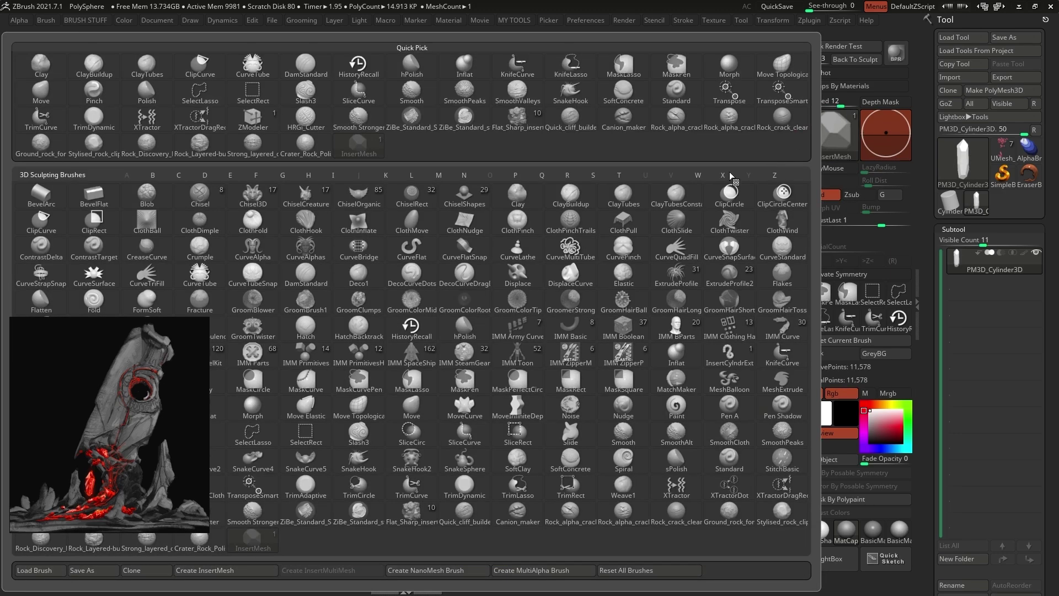
pyautogui.click(202, 575)
pyautogui.click(506, 203)
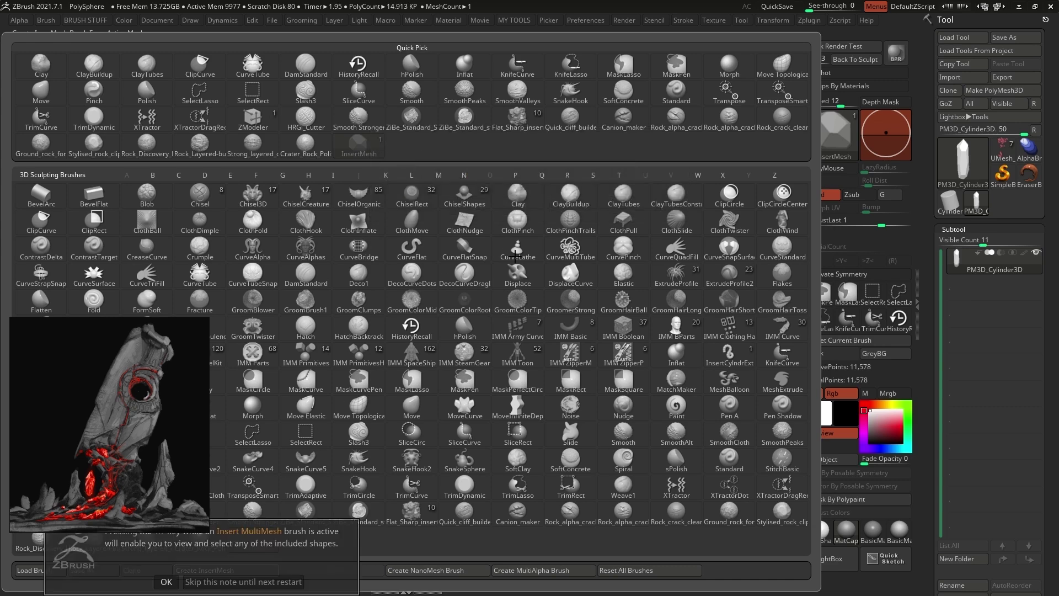
pyautogui.click(277, 581)
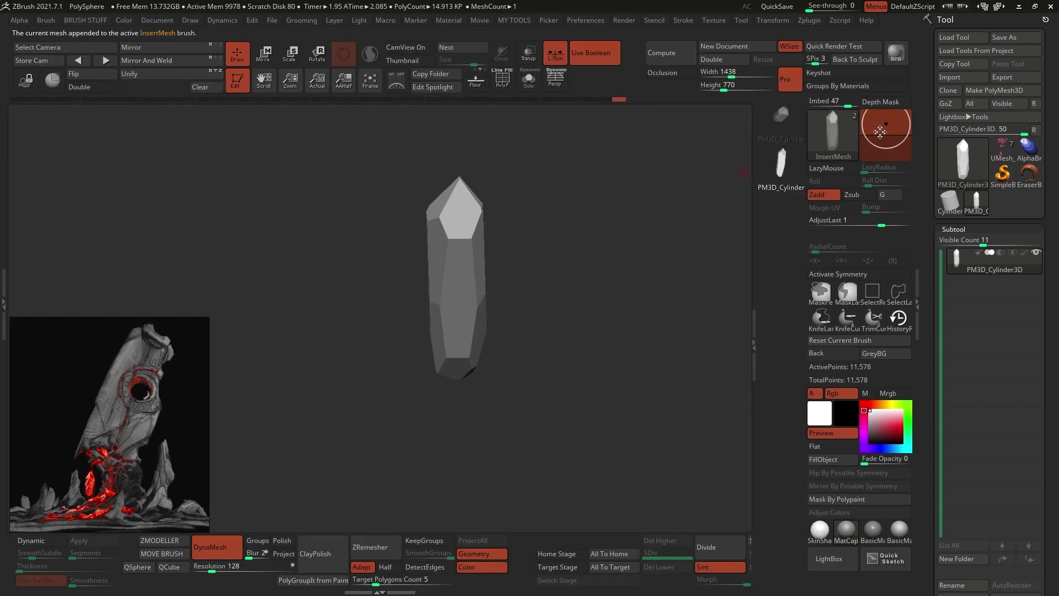
pyautogui.moveTo(471, 295); pyautogui.dragTo(457, 319)
pyautogui.hotkey('ctrl', 'z')
pyautogui.moveTo(507, 284); pyautogui.dragTo(581, 268)
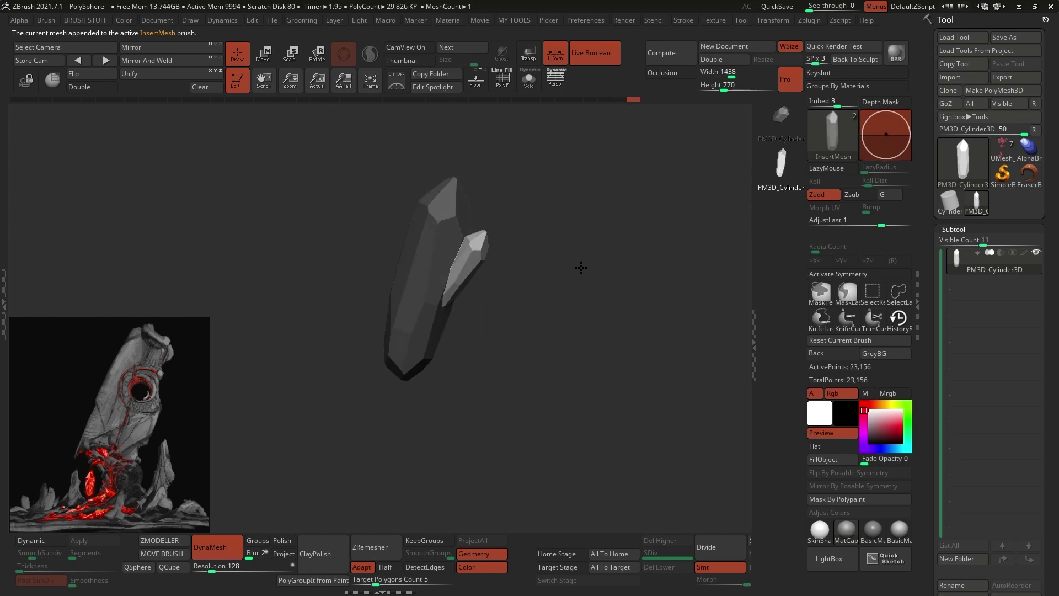
# - Return to the rock sculpt, set Imbed to -25 and insert elongated crystals at the monolith's foot
pyautogui.click(1003, 149)
pyautogui.moveTo(837, 106); pyautogui.dragTo(821, 106)
pyautogui.moveTo(472, 360); pyautogui.dragTo(481, 373)
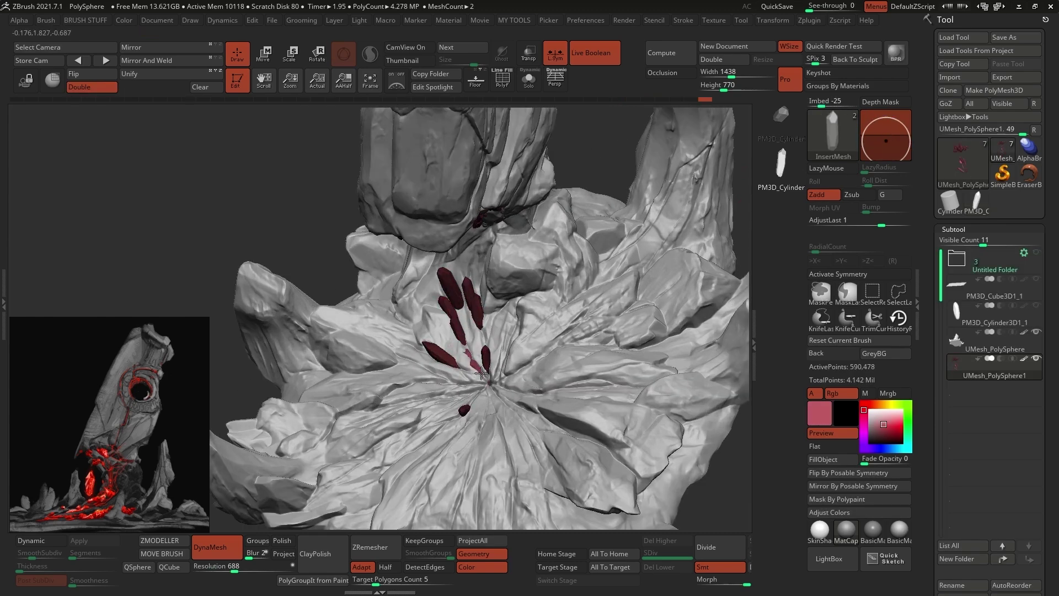
# - Set Imbed to -2 and insert elongated crystals radiating outward over the ground around the monolith's foot
pyautogui.moveTo(520, 338); pyautogui.dragTo(585, 335, button='right')
pyautogui.moveTo(871, 142); pyautogui.dragTo(872, 147)
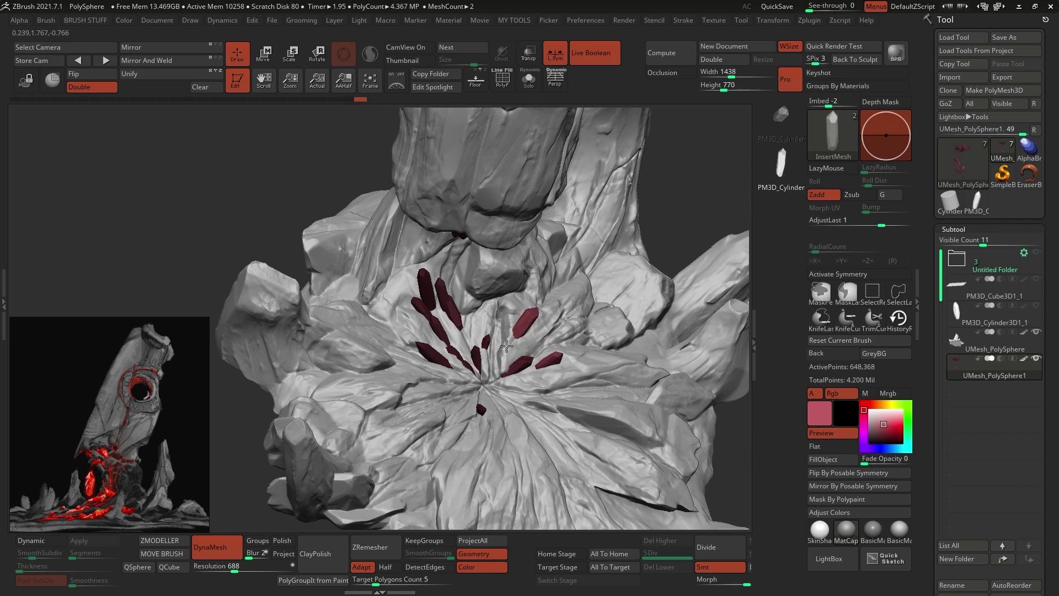
pyautogui.moveTo(506, 346); pyautogui.dragTo(480, 381, button='right')
pyautogui.moveTo(469, 362); pyautogui.dragTo(485, 352)
pyautogui.moveTo(457, 352); pyautogui.dragTo(477, 344)
pyautogui.moveTo(430, 303); pyautogui.dragTo(434, 305)
pyautogui.moveTo(403, 319); pyautogui.dragTo(421, 313)
pyautogui.moveTo(412, 309); pyautogui.dragTo(421, 311)
pyautogui.keyDown('alt'); pyautogui.moveTo(469, 364); pyautogui.dragTo(464, 330, button='right'); pyautogui.keyUp('alt')
pyautogui.moveTo(464, 361); pyautogui.dragTo(477, 341)
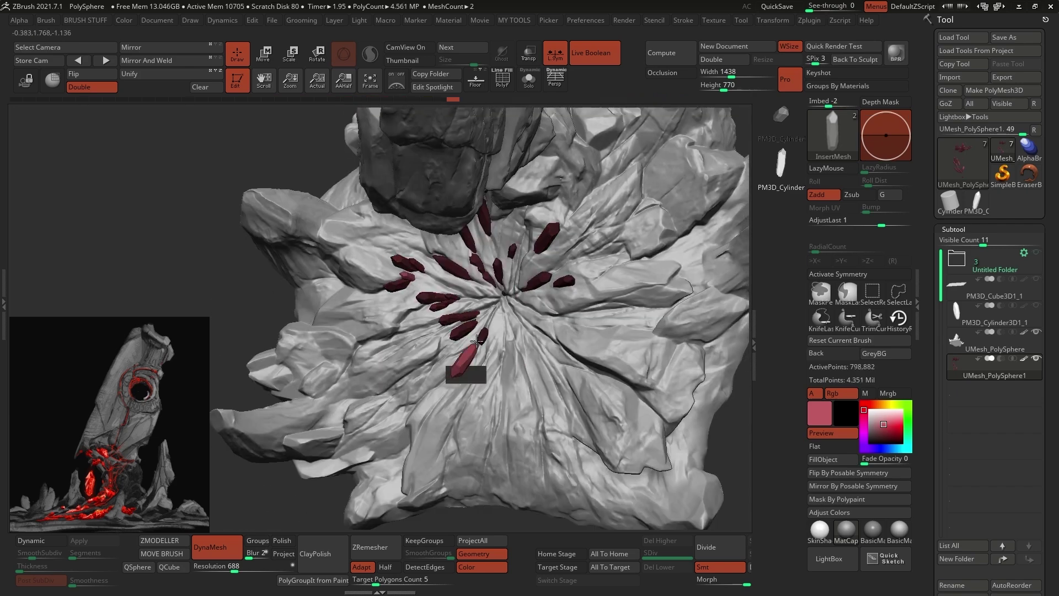
# - Add rock fragments among the crystals with the Flat_Sharp insert brush as a separate subtool
pyautogui.moveTo(427, 324); pyautogui.dragTo(474, 298, button='right')
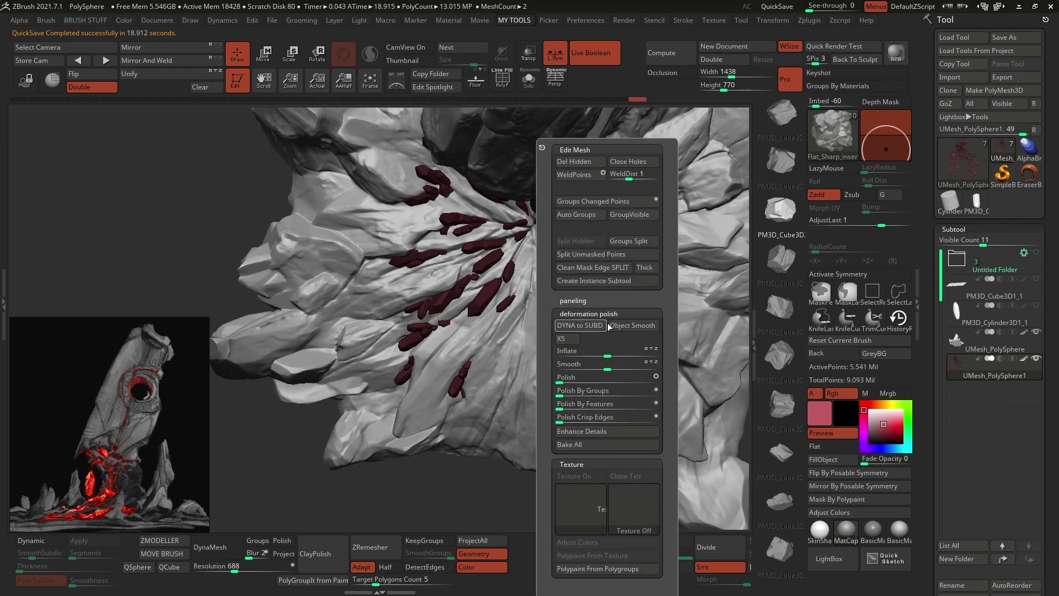
pyautogui.click(622, 334)
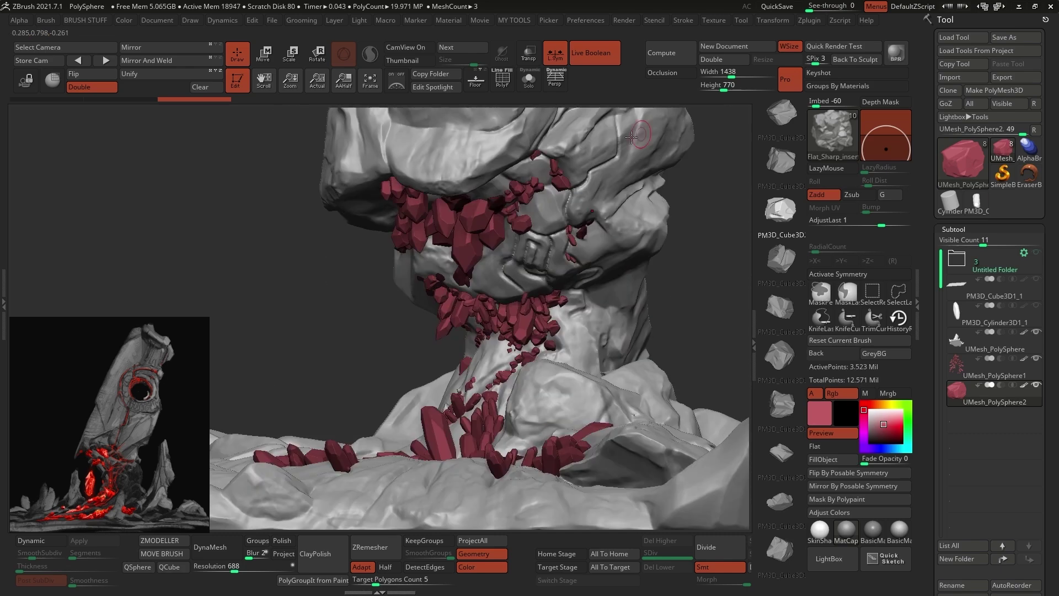
pyautogui.moveTo(635, 386); pyautogui.dragTo(659, 323)
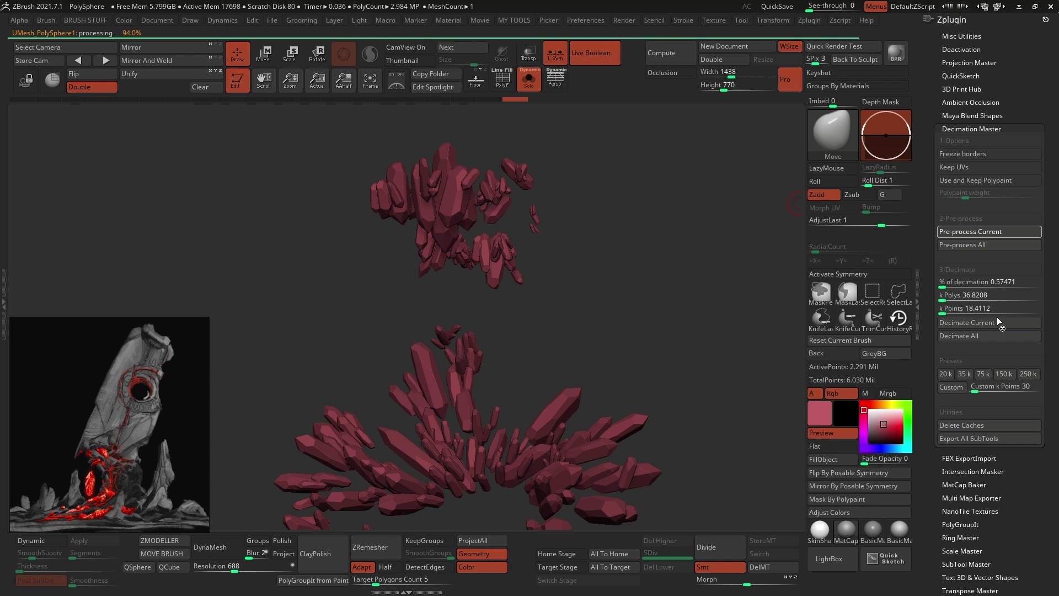
# - Decimate the current red crystal subtool to 0.57471 percent with Decimation Master
pyautogui.click(969, 322)
pyautogui.moveTo(942, 287); pyautogui.dragTo(941, 287)
pyautogui.click(502, 79)
pyautogui.click(976, 323)
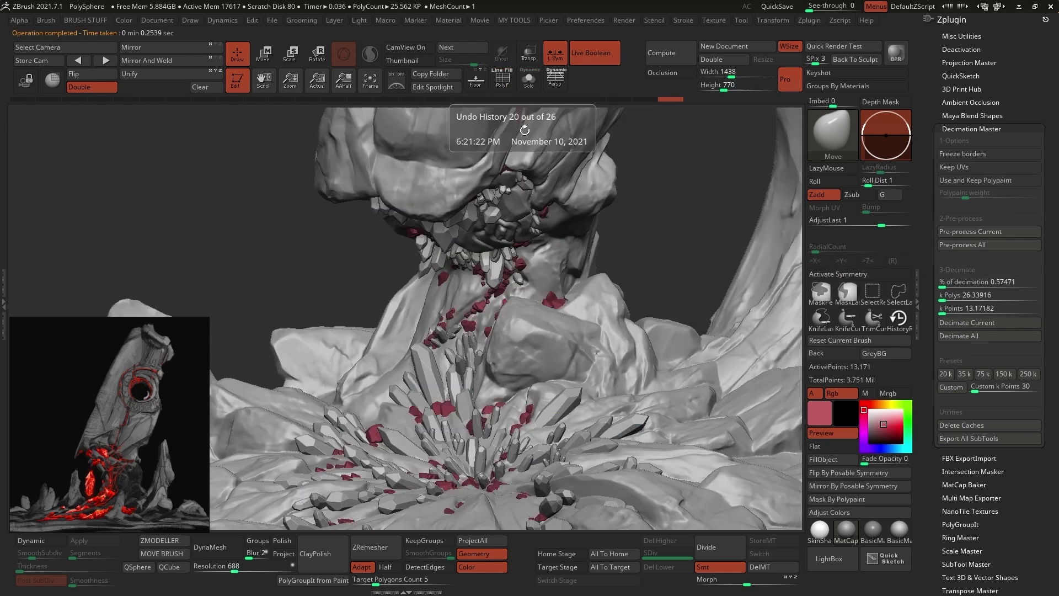
# - Select the elongated red crystal subtool around the monolith's foot and reduce its mesh with Decimation Master
pyautogui.keyDown('alt'); pyautogui.moveTo(733, 221); pyautogui.dragTo(783, 265); pyautogui.keyUp('alt')
pyautogui.moveTo(930, 497); pyautogui.dragTo(930, 165)
pyautogui.click(987, 405)
pyautogui.moveTo(931, 371); pyautogui.dragTo(931, 585)
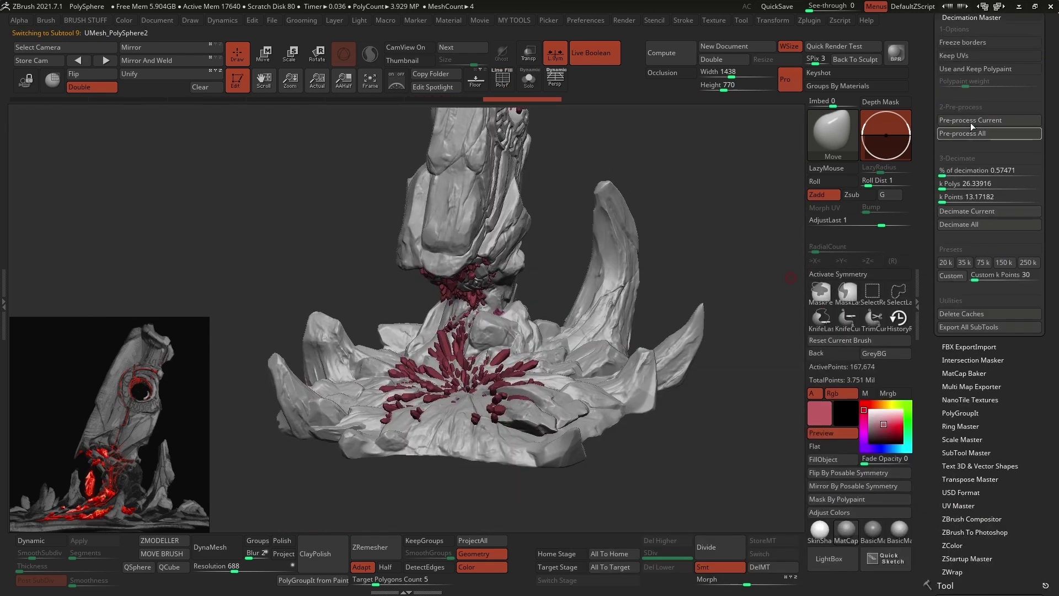
pyautogui.click(971, 121)
# - Add surface noise to the rock sculpt with noise scale 30.52809, strength 0.0012 and a reshaped noise curve
pyautogui.keyDown('alt'); pyautogui.moveTo(772, 286); pyautogui.dragTo(795, 348); pyautogui.keyUp('alt')
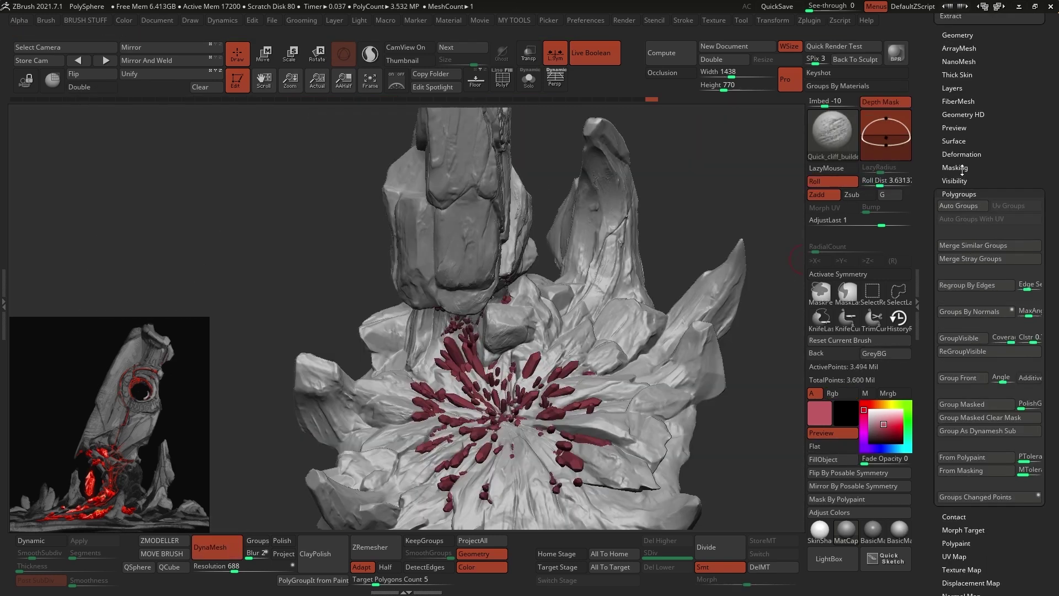
pyautogui.moveTo(962, 148); pyautogui.dragTo(964, 186)
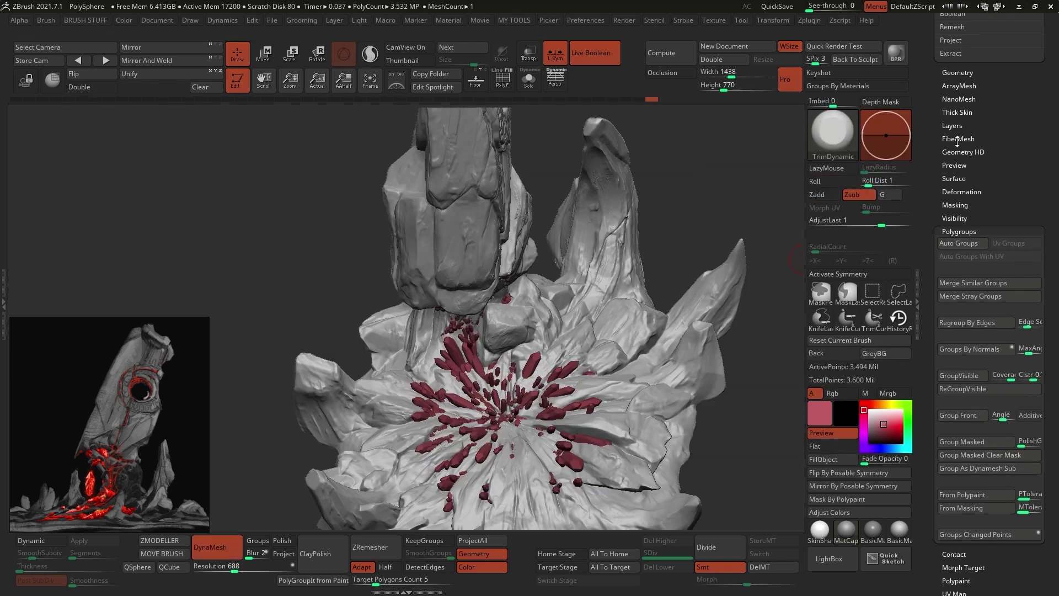
pyautogui.moveTo(957, 141); pyautogui.dragTo(955, 184)
pyautogui.click(954, 284)
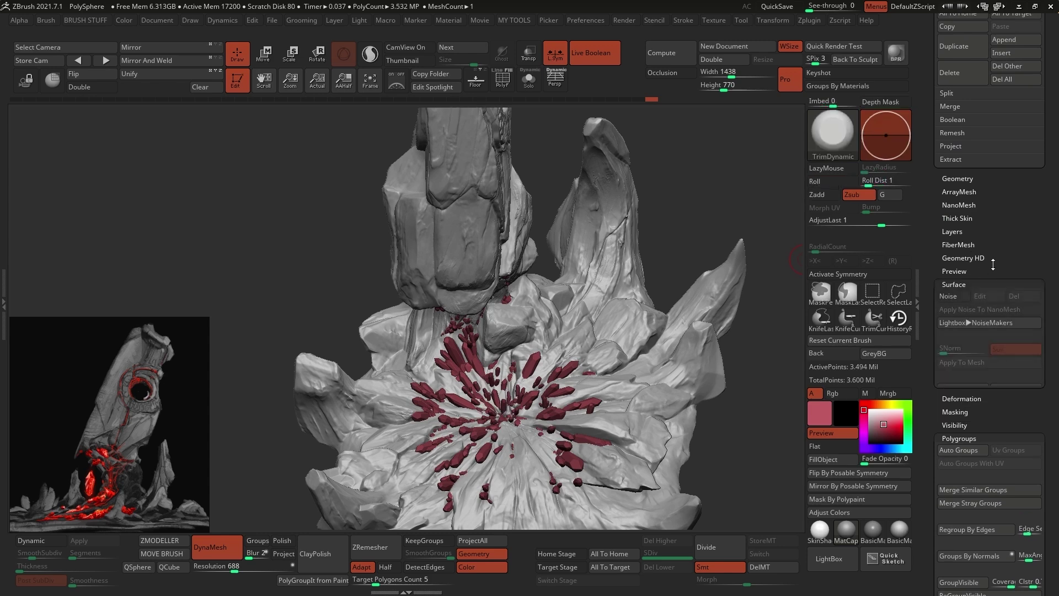
pyautogui.click(991, 291)
pyautogui.moveTo(770, 336)
pyautogui.mouseDown()
pyautogui.moveTo(758, 329)
pyautogui.moveTo(770, 345)
pyautogui.mouseUp()
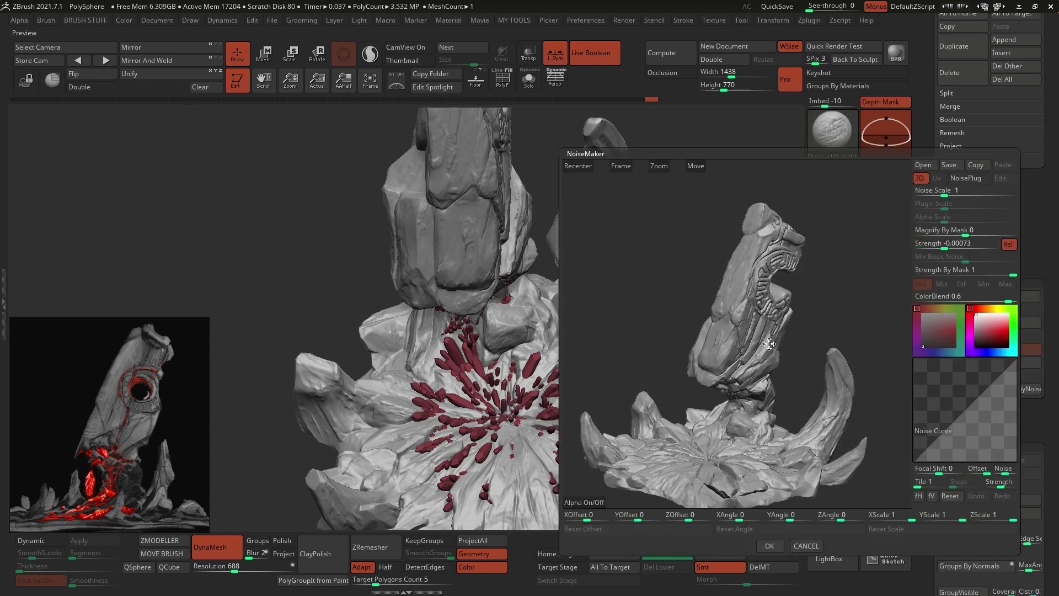
pyautogui.keyDown('alt'); pyautogui.moveTo(746, 386); pyautogui.dragTo(761, 470); pyautogui.keyUp('alt')
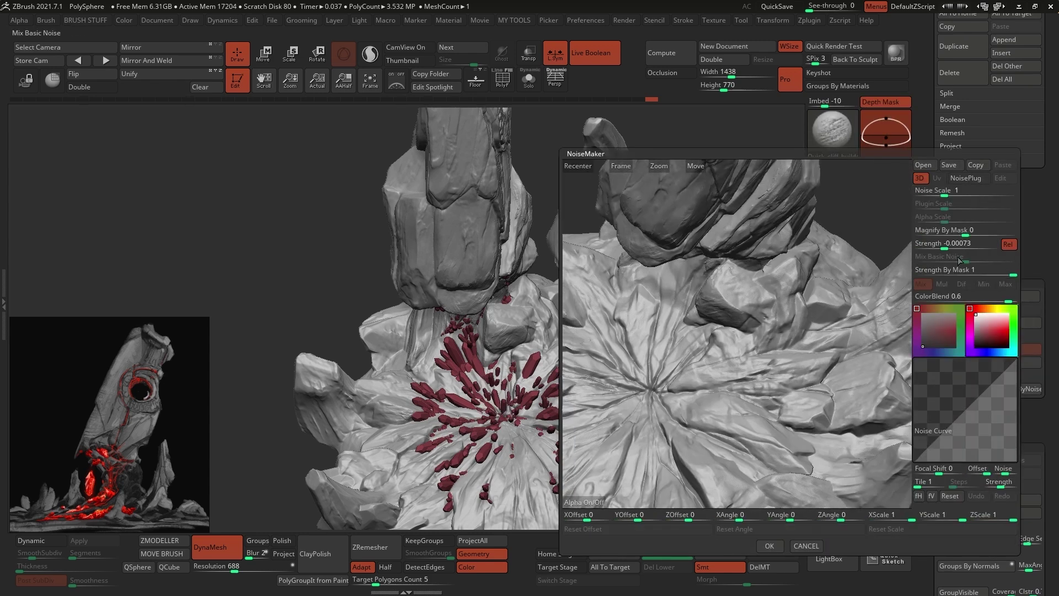
pyautogui.moveTo(945, 246); pyautogui.dragTo(972, 243)
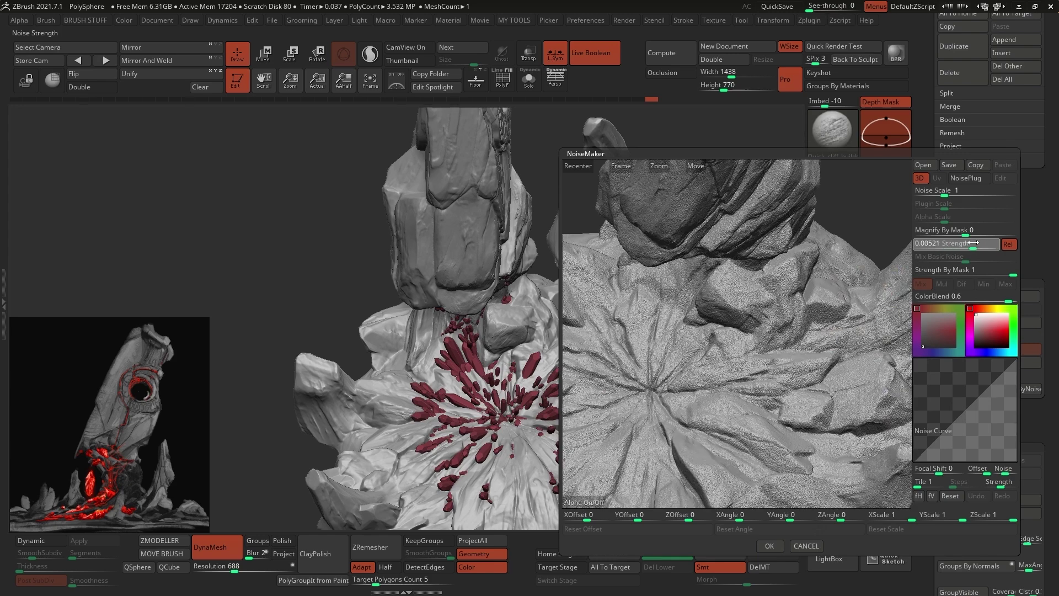
pyautogui.moveTo(955, 390); pyautogui.dragTo(987, 411)
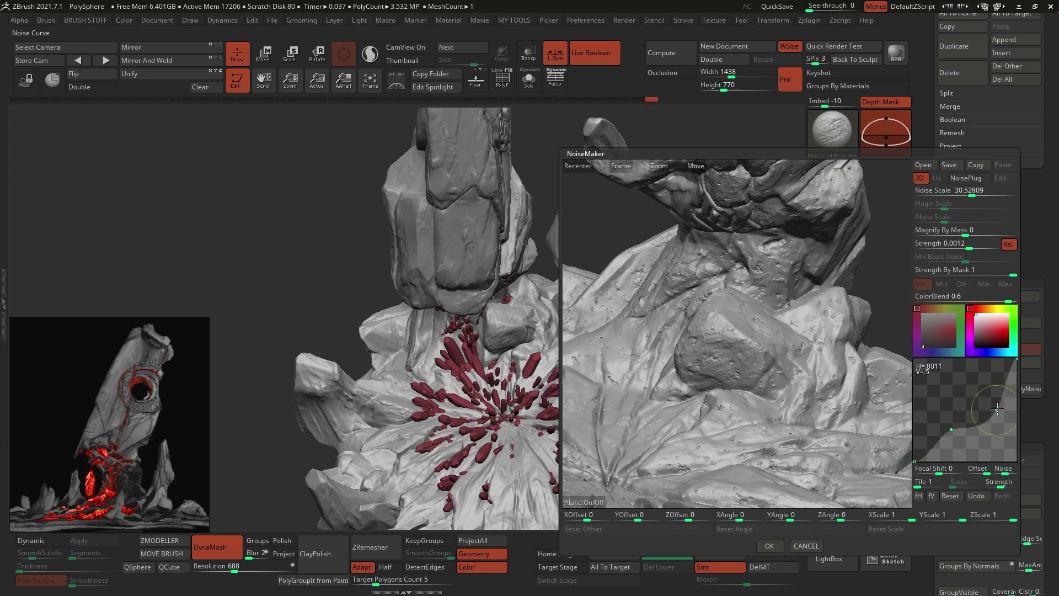
pyautogui.moveTo(996, 410)
pyautogui.mouseDown()
pyautogui.moveTo(1003, 398)
pyautogui.moveTo(977, 412)
pyautogui.mouseUp()
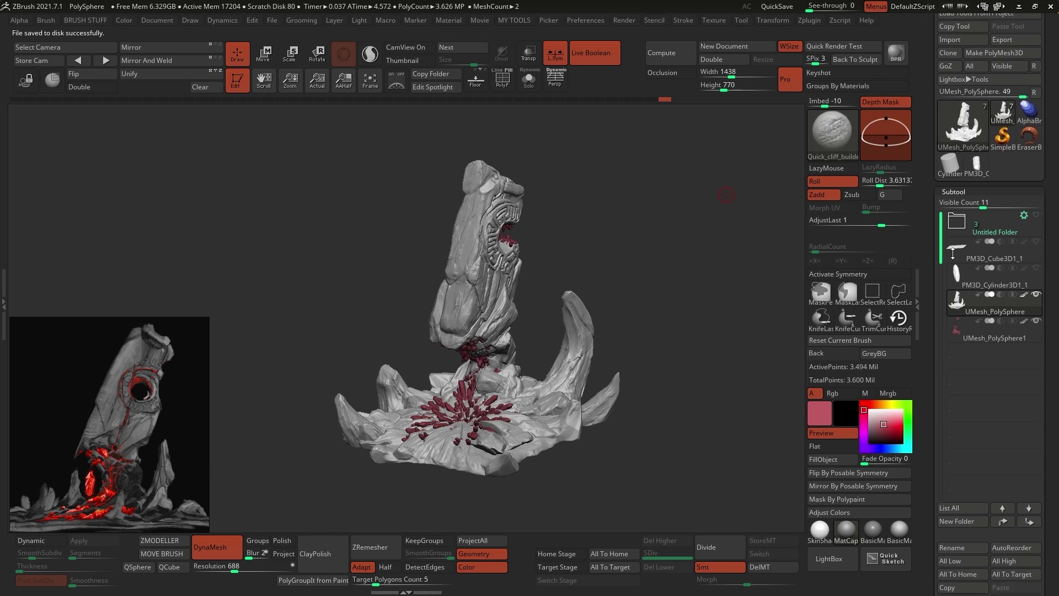
# - Duplicate the rock sculpt subtool, hide the red crystals and isolate the copy
pyautogui.scroll(-3, 984, 377)
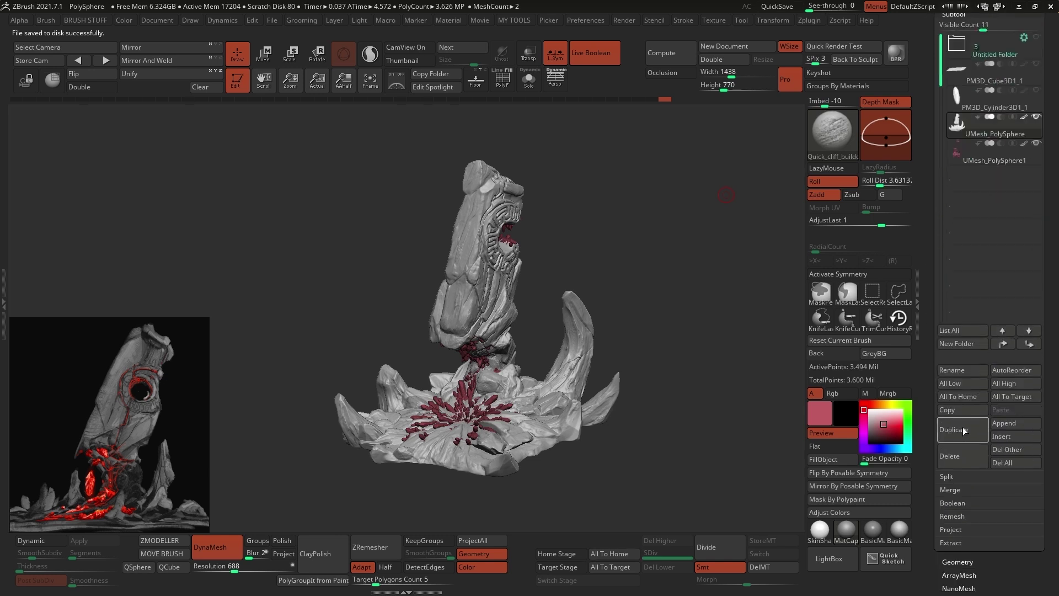
pyautogui.click(962, 428)
pyautogui.click(1036, 171)
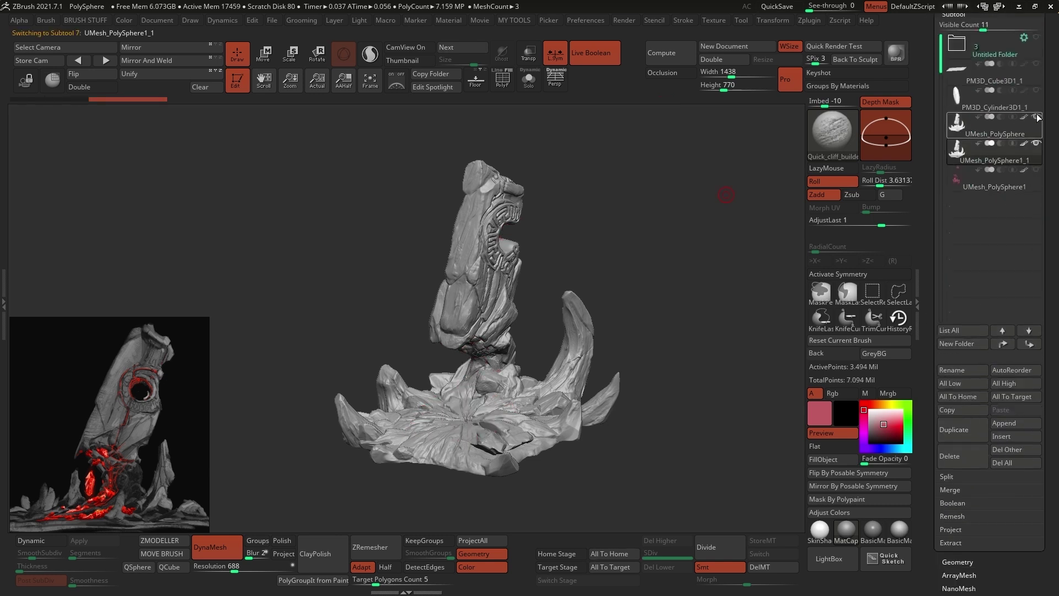
pyautogui.click(529, 81)
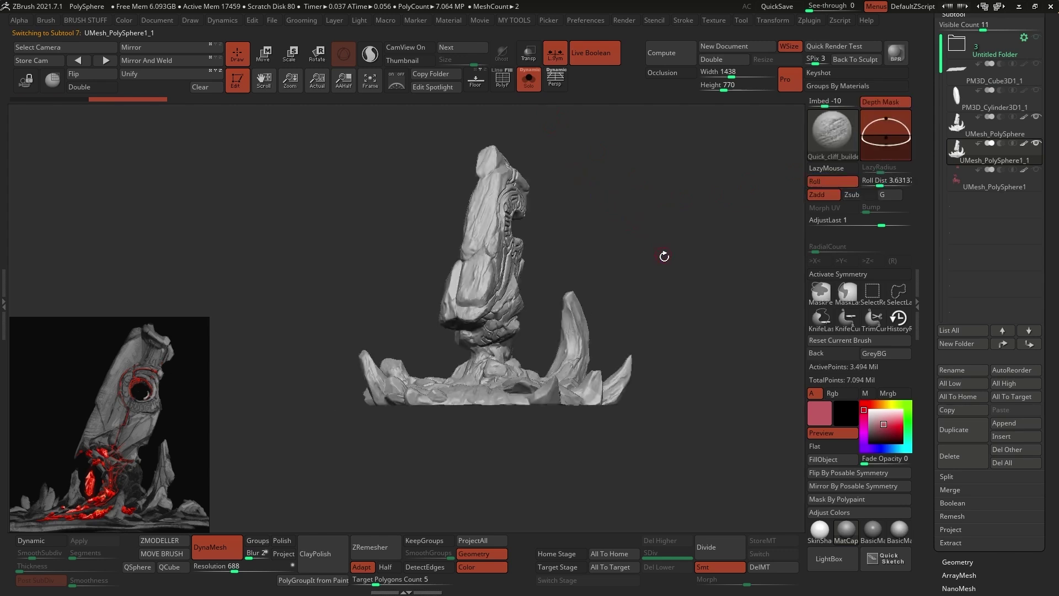
pyautogui.moveTo(664, 255)
pyautogui.mouseDown()
pyautogui.moveTo(667, 293)
pyautogui.moveTo(644, 300)
pyautogui.moveTo(641, 321)
pyautogui.moveTo(662, 296)
pyautogui.mouseUp()
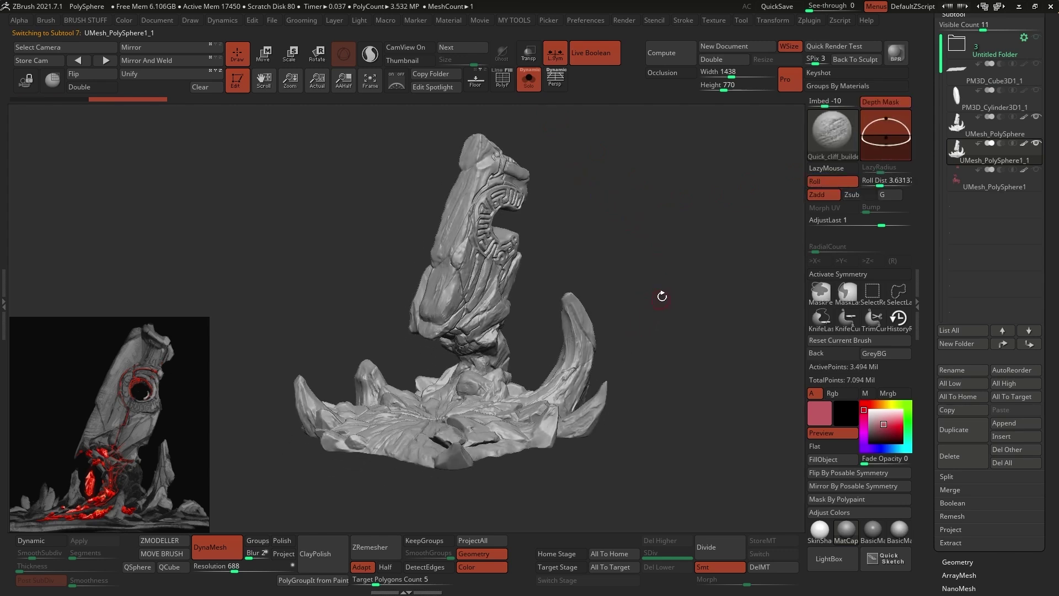
# - Remesh the duplicated rock repeatedly with ZRemesher and Half enabled to get a clean low-poly mesh
pyautogui.click(393, 566)
pyautogui.click(387, 546)
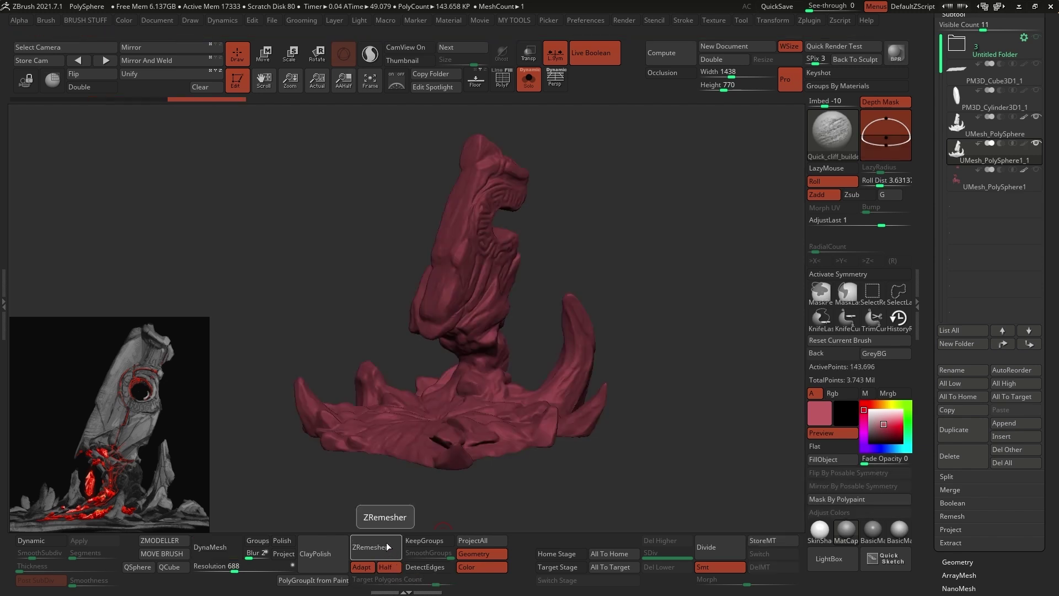
pyautogui.click(388, 546)
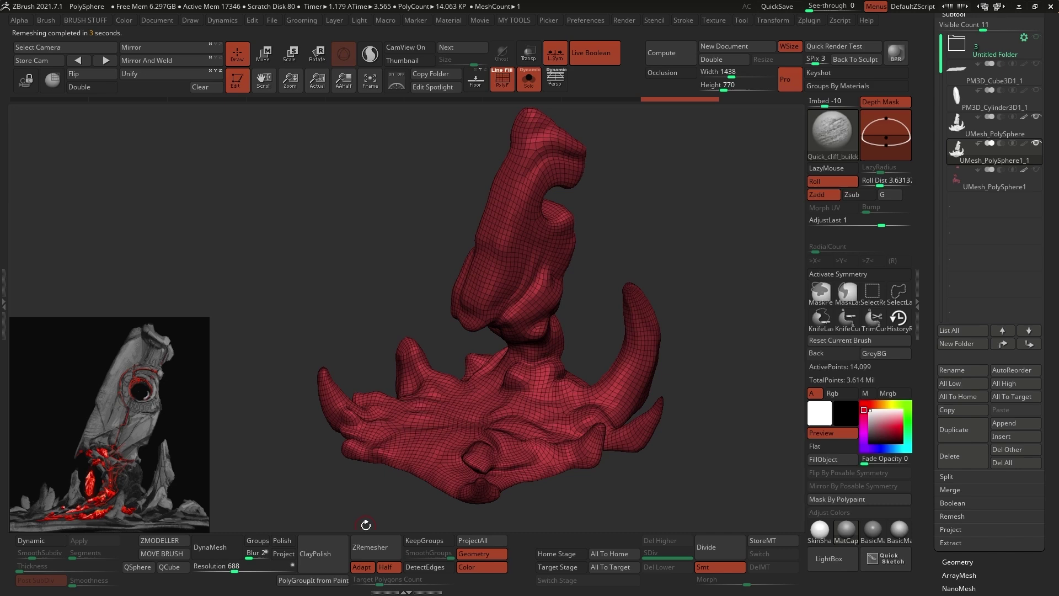
pyautogui.click(528, 80)
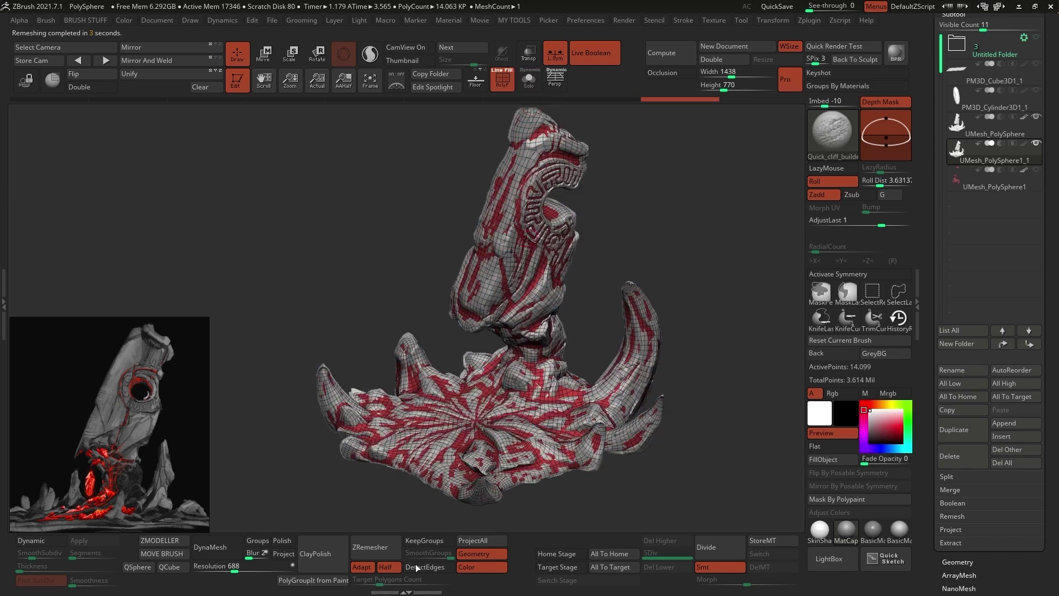
pyautogui.click(382, 549)
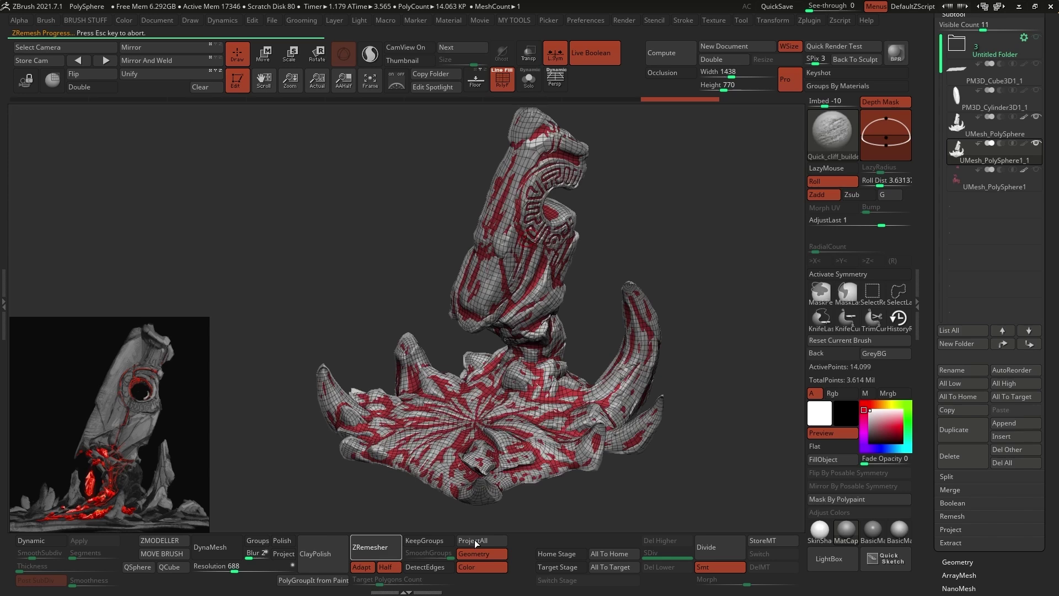
# - Project the original rock's detail onto the remeshed copy, subdivide it once and project the detail again
pyautogui.click(475, 538)
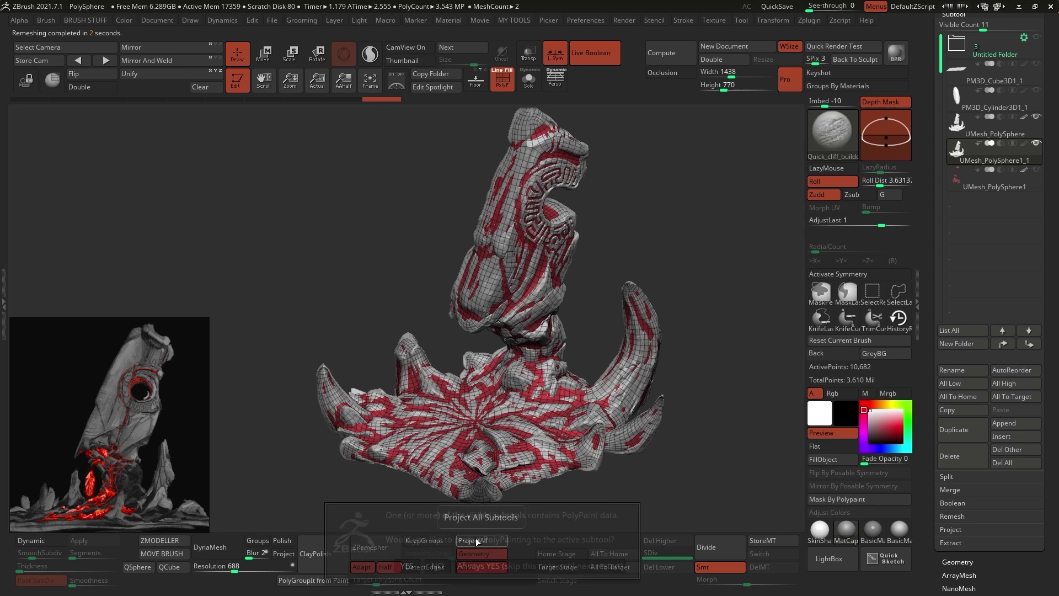
pyautogui.click(437, 564)
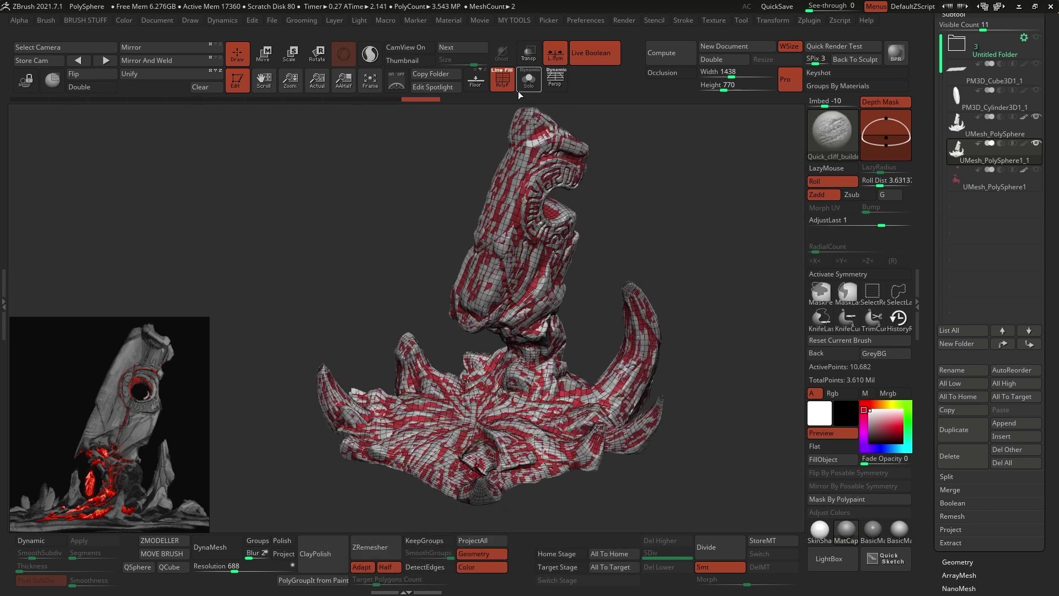
pyautogui.click(502, 80)
pyautogui.click(529, 80)
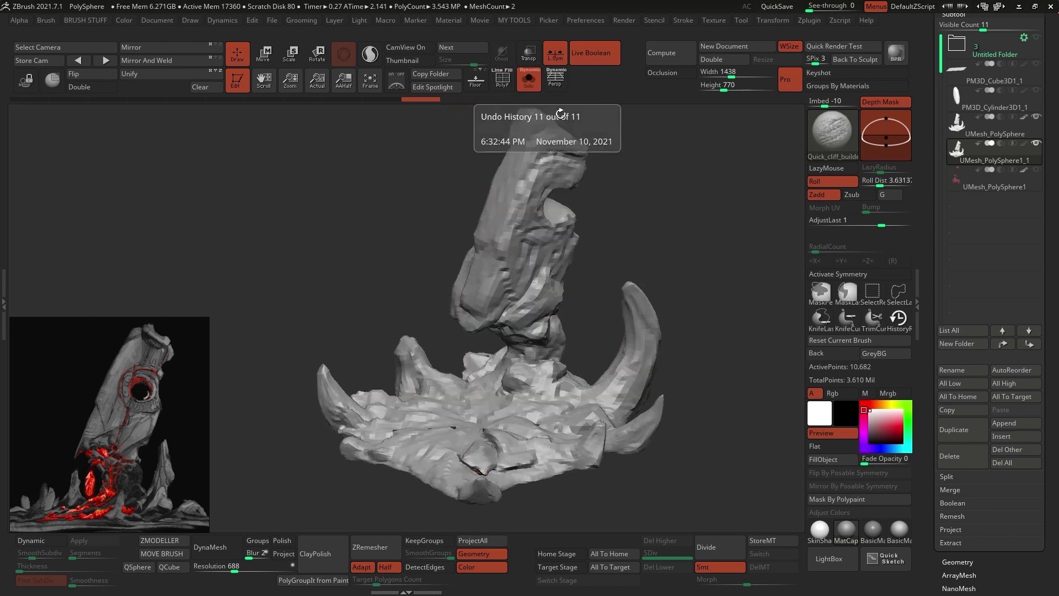
pyautogui.click(718, 547)
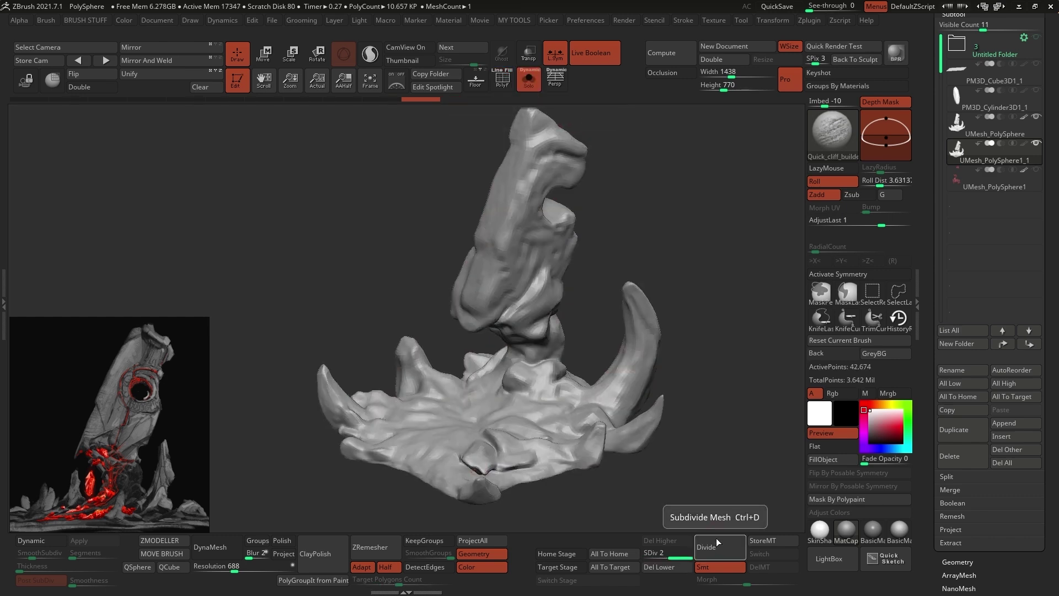
pyautogui.click(482, 543)
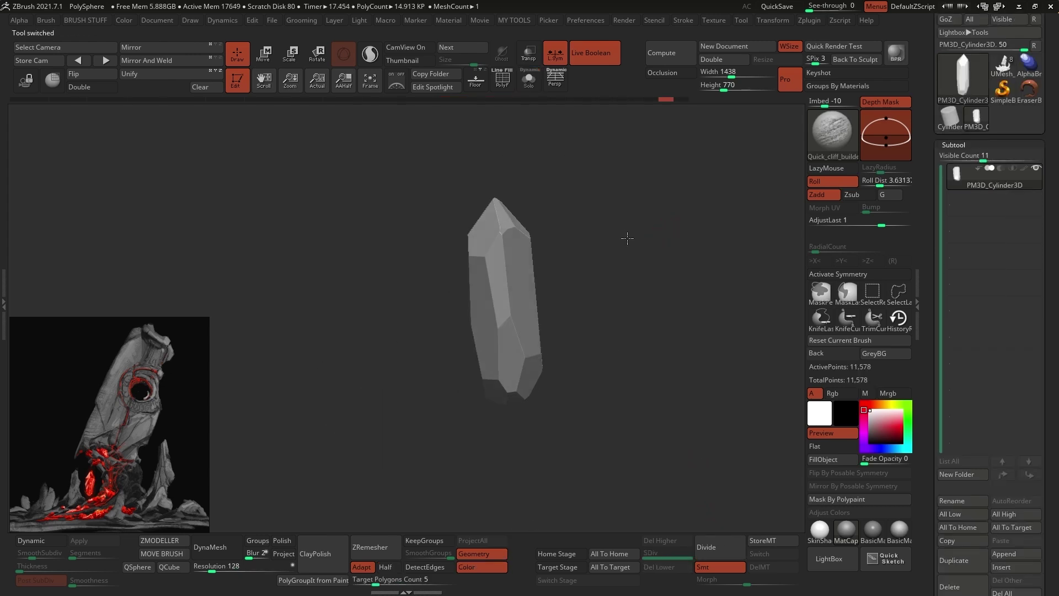
# - Taper the separate crystal model toward its lower end with the Taper deformer
pyautogui.moveTo(623, 236); pyautogui.dragTo(624, 226)
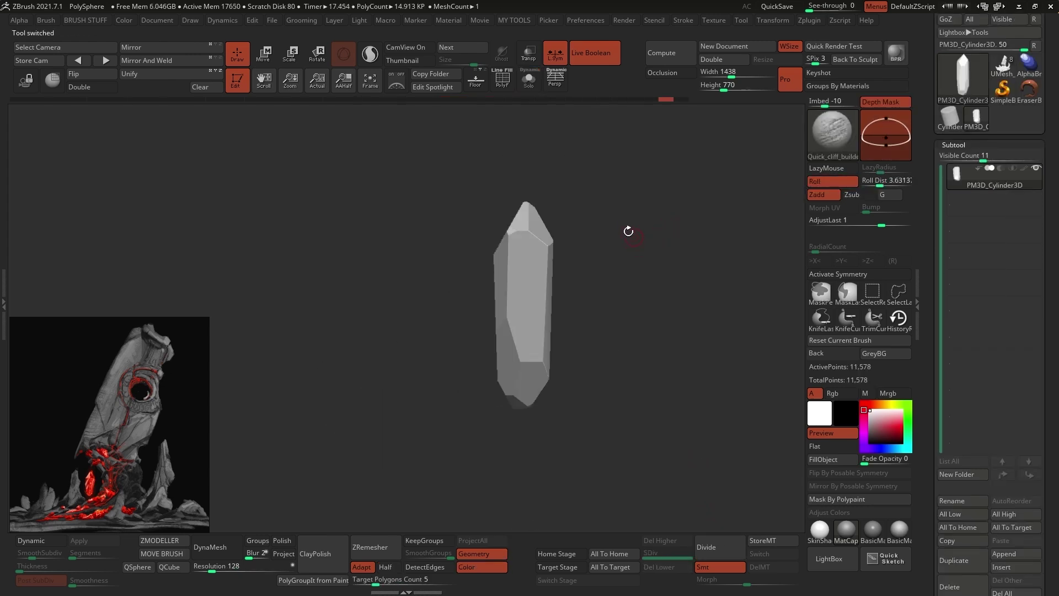
pyautogui.click(272, 61)
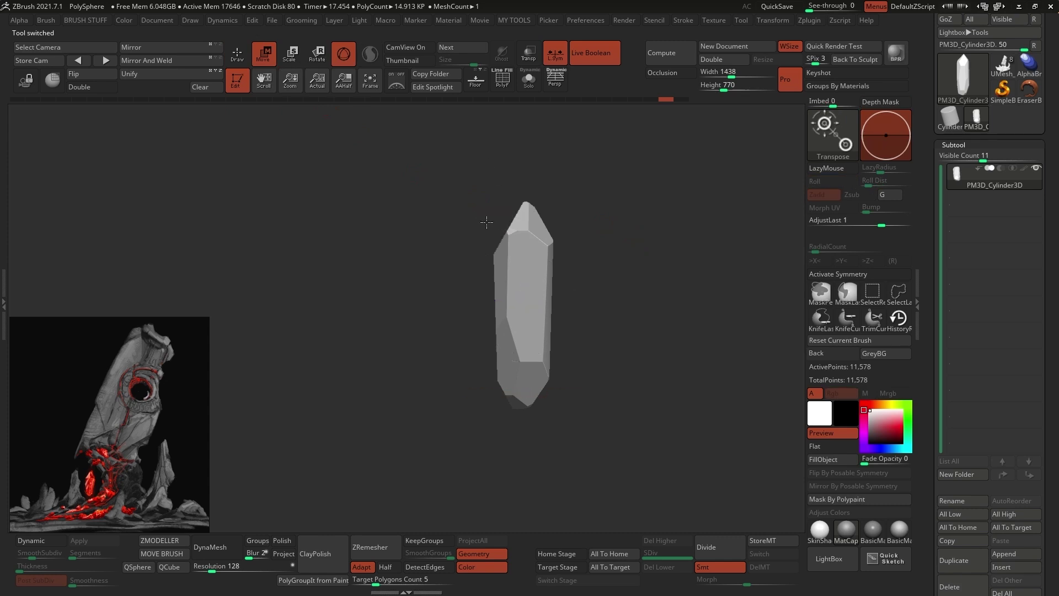
pyautogui.click(484, 217)
pyautogui.click(624, 333)
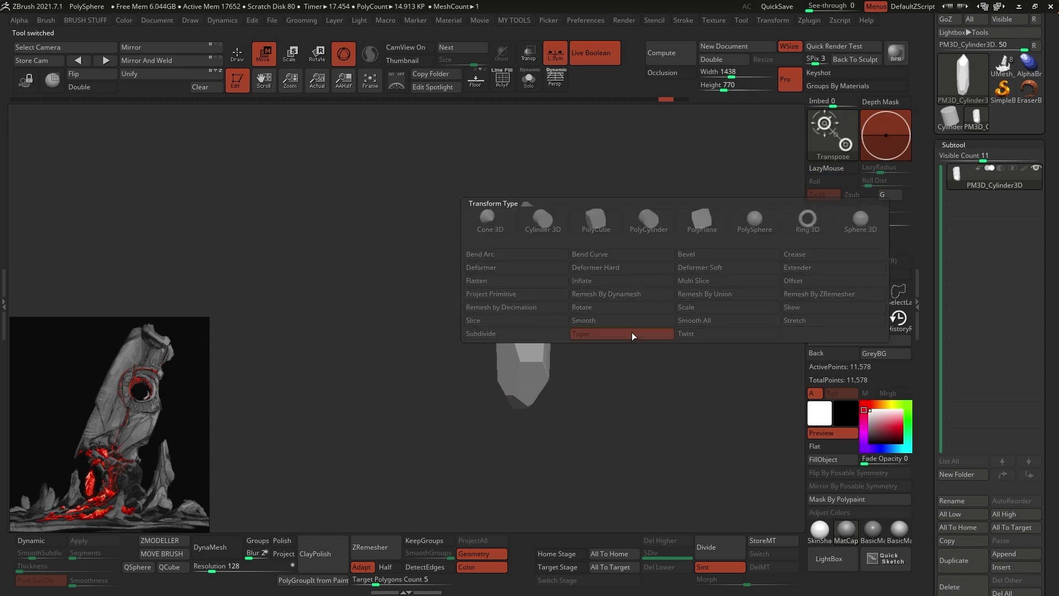
pyautogui.moveTo(524, 190); pyautogui.dragTo(502, 201)
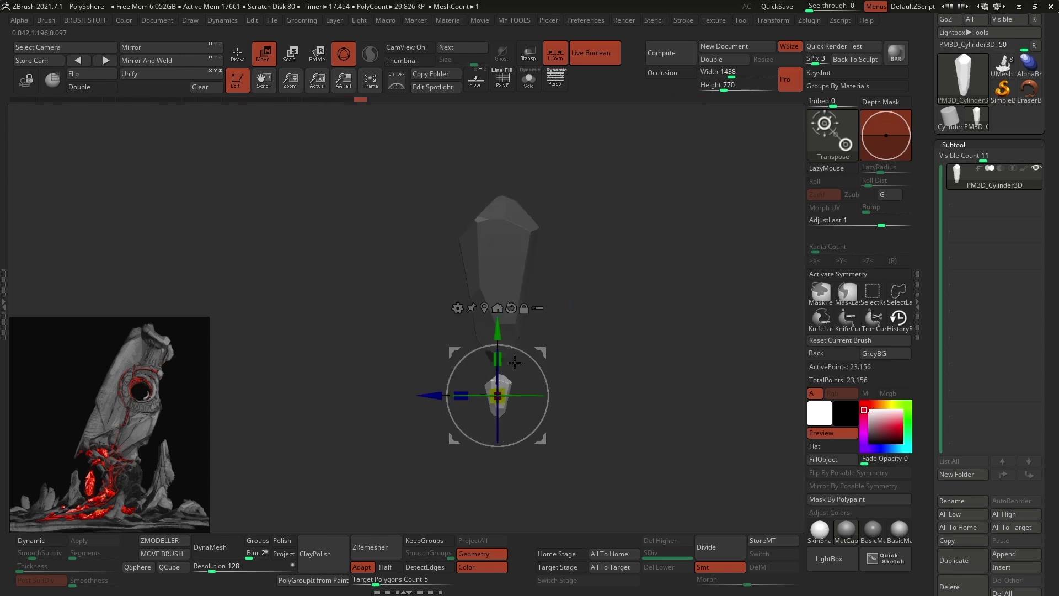
# - Place small scaled copies of the crystal as floating fragments above and below the main shard
pyautogui.moveTo(521, 400); pyautogui.dragTo(546, 366)
pyautogui.press('w')
pyautogui.keyDown('ctrl'); pyautogui.moveTo(604, 327); pyautogui.dragTo(572, 445); pyautogui.keyUp('ctrl')
pyautogui.keyDown('ctrl'); pyautogui.click(574, 441); pyautogui.keyUp('ctrl')
pyautogui.moveTo(548, 332); pyautogui.dragTo(518, 341)
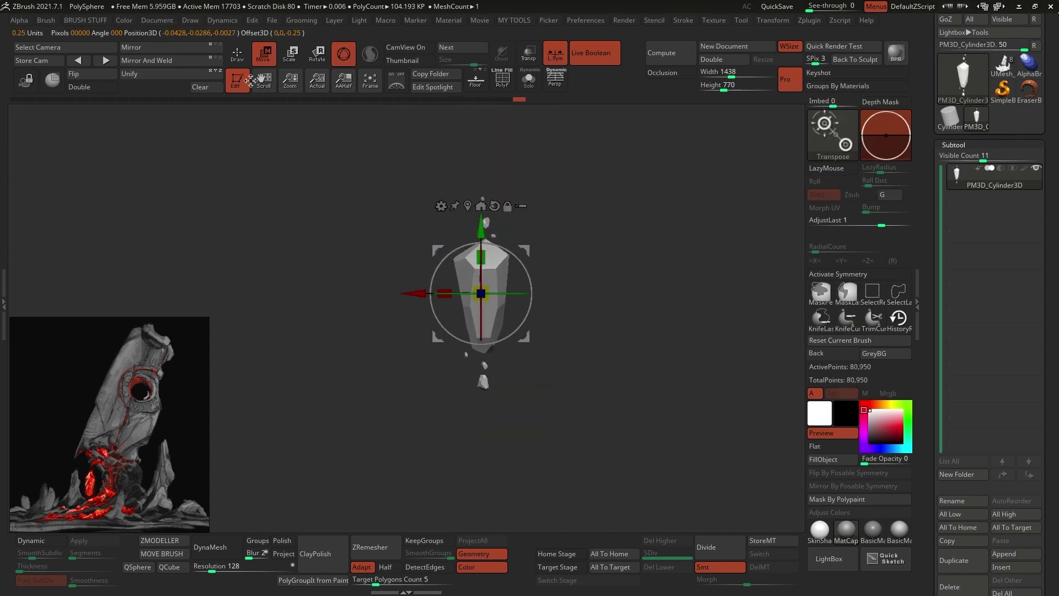
pyautogui.click(237, 55)
pyautogui.moveTo(579, 276); pyautogui.dragTo(598, 239)
pyautogui.hotkey('shift', 'f')
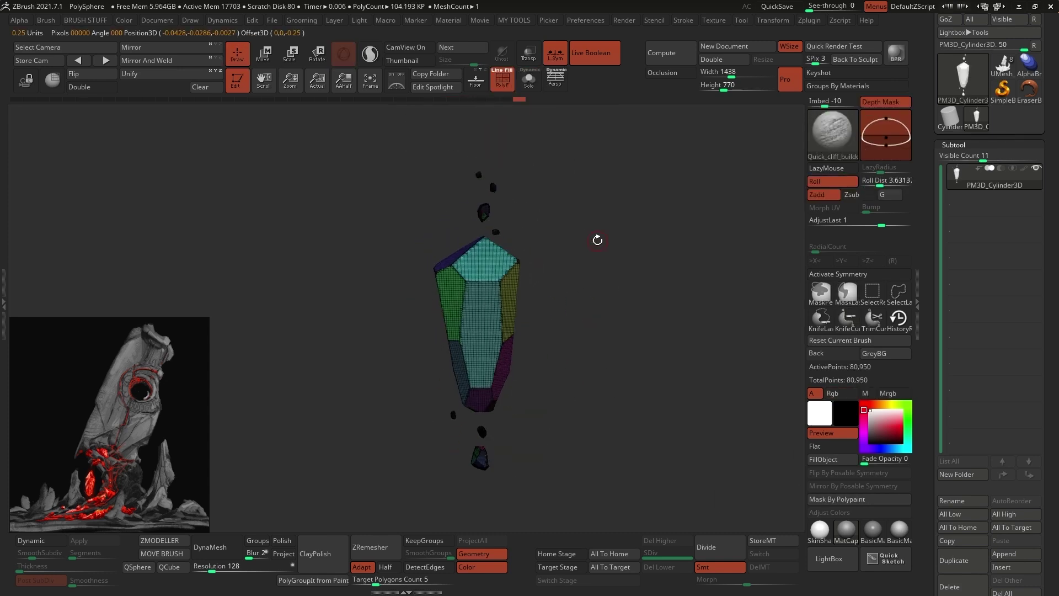
# - Duplicate the crystal subtool, isolate the copy and try remeshing it with ZRemesher and Half enabled
pyautogui.click(954, 561)
pyautogui.click(529, 80)
pyautogui.hotkey('shift', 'f')
pyautogui.click(386, 567)
pyautogui.click(375, 547)
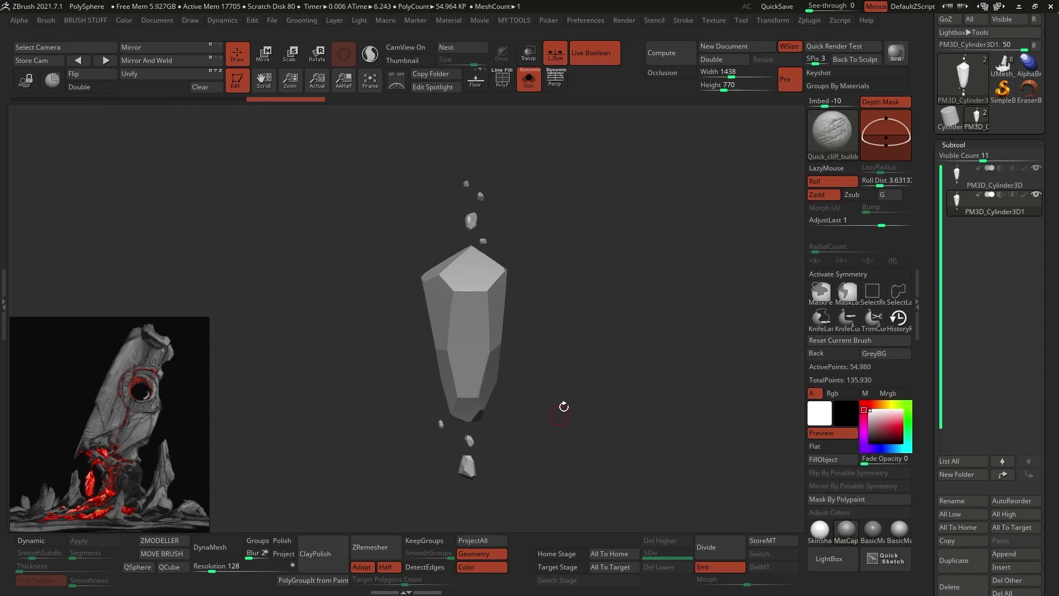
# - Try remeshing the crystal copy with and without DetectEdges and projecting its detail, and delete the copy
pyautogui.click(502, 79)
pyautogui.click(478, 541)
pyautogui.click(382, 546)
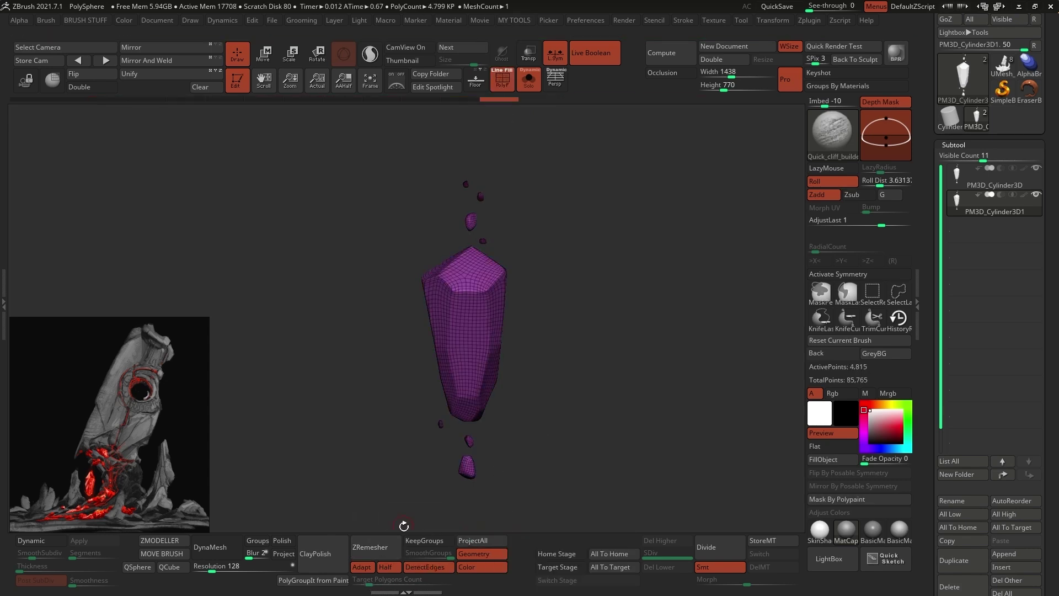
pyautogui.click(382, 546)
pyautogui.click(469, 541)
pyautogui.click(381, 546)
pyautogui.click(425, 567)
pyautogui.click(382, 547)
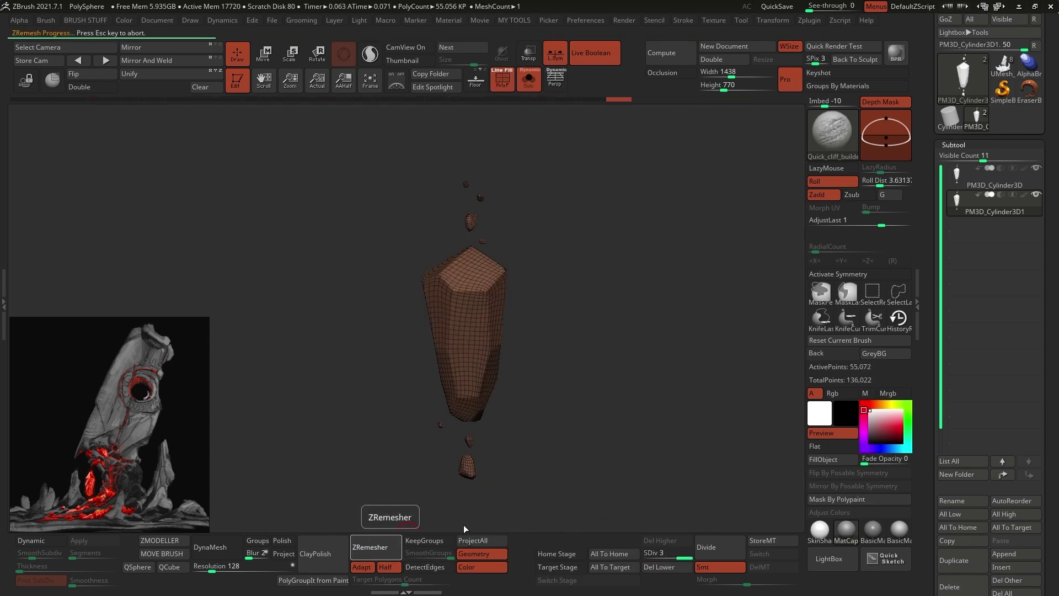
pyautogui.click(370, 546)
pyautogui.click(954, 586)
# - Duplicate the original crystal again and remesh the copy with ZRemesher using KeepGroups, Half and DetectEdges
pyautogui.click(954, 560)
pyautogui.click(994, 210)
pyautogui.click(425, 540)
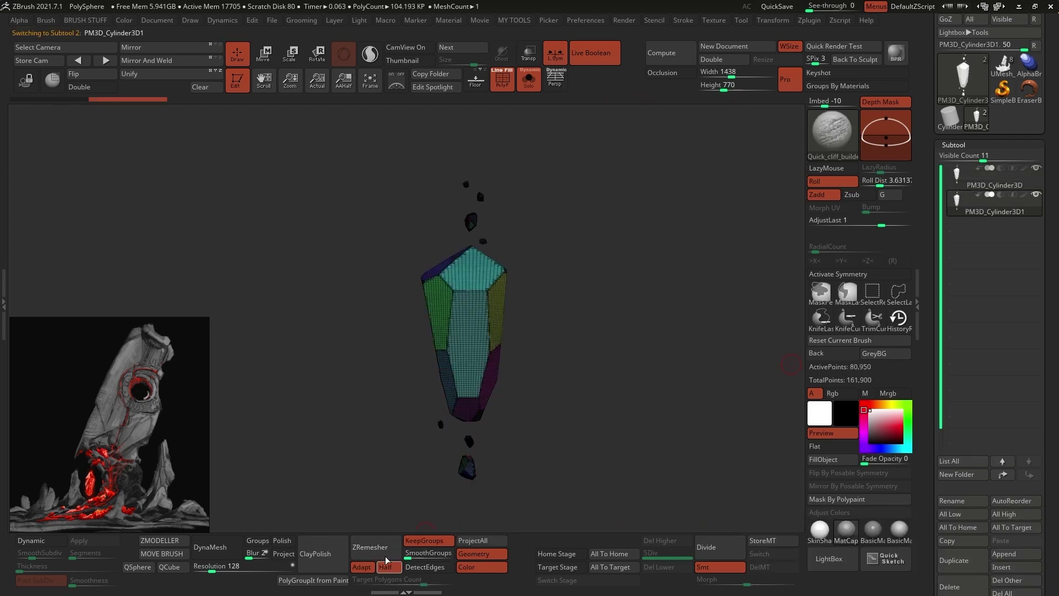
pyautogui.click(383, 556)
pyautogui.click(436, 567)
pyautogui.click(381, 547)
# - Subdivide the remeshed crystal up to subdivision level 5 and turn off its wireframe display
pyautogui.hotkey('ctrl', 'd')
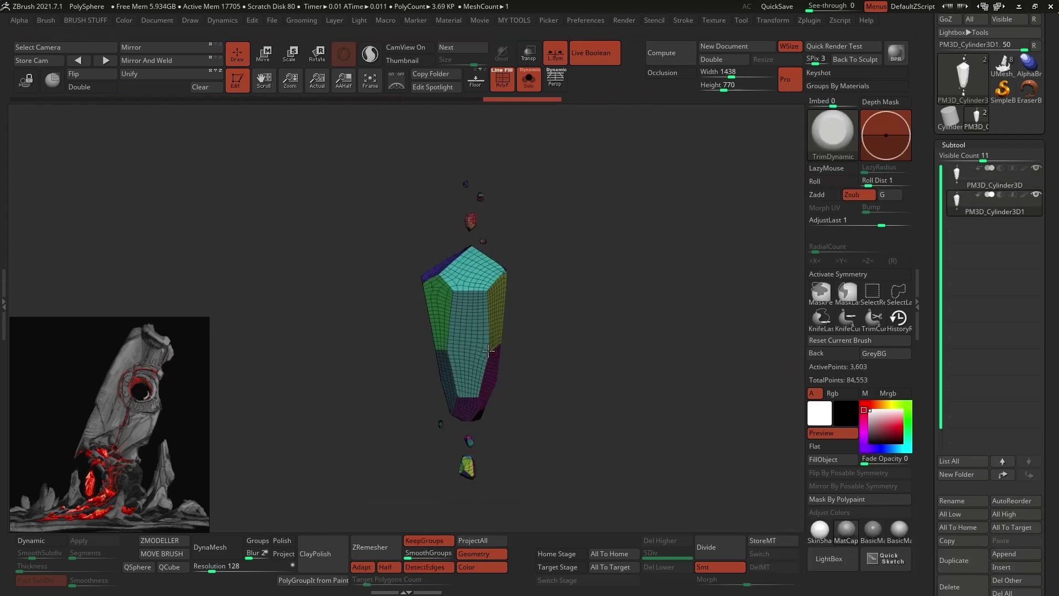
pyautogui.moveTo(557, 408)
pyautogui.mouseDown()
pyautogui.moveTo(578, 388)
pyautogui.moveTo(547, 393)
pyautogui.mouseUp()
pyautogui.hotkey('ctrl', 'd')
pyautogui.hotkey('ctrl', 'd')
pyautogui.hotkey('ctrl', 'd')
pyautogui.hotkey('shift', 'f')
# - Copy the subdivided crystal subtool, paste it into the rock monolith tool and select it there
pyautogui.click(950, 541)
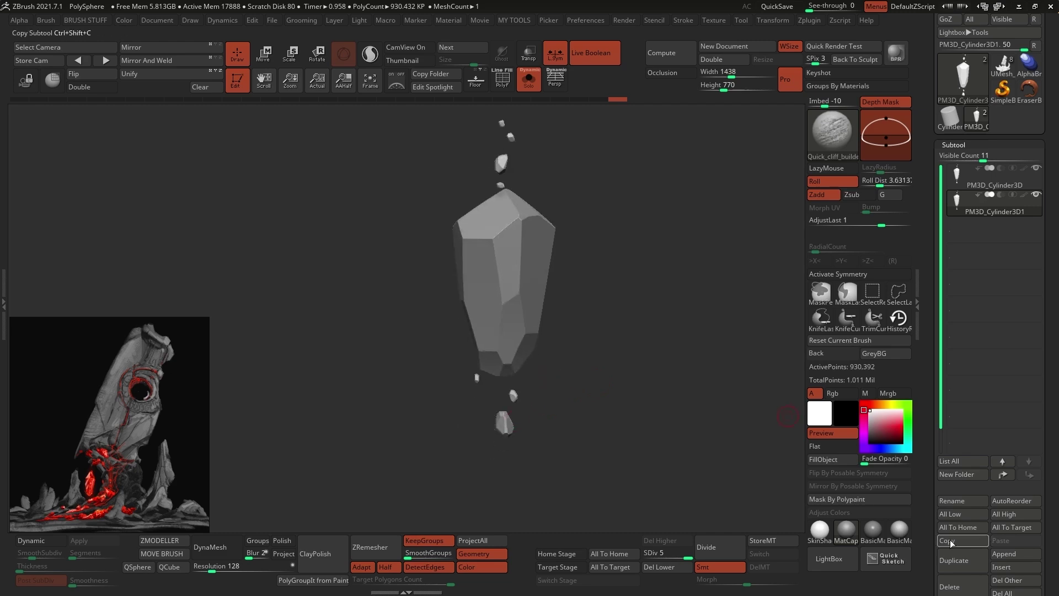
pyautogui.click(1003, 66)
pyautogui.click(1017, 541)
pyautogui.click(993, 337)
# - Fill the pasted crystal with dark red, show all visible subtools and reset the active colour to white
pyautogui.moveTo(877, 419); pyautogui.dragTo(890, 425)
pyautogui.click(827, 459)
pyautogui.click(529, 87)
pyautogui.click(869, 410)
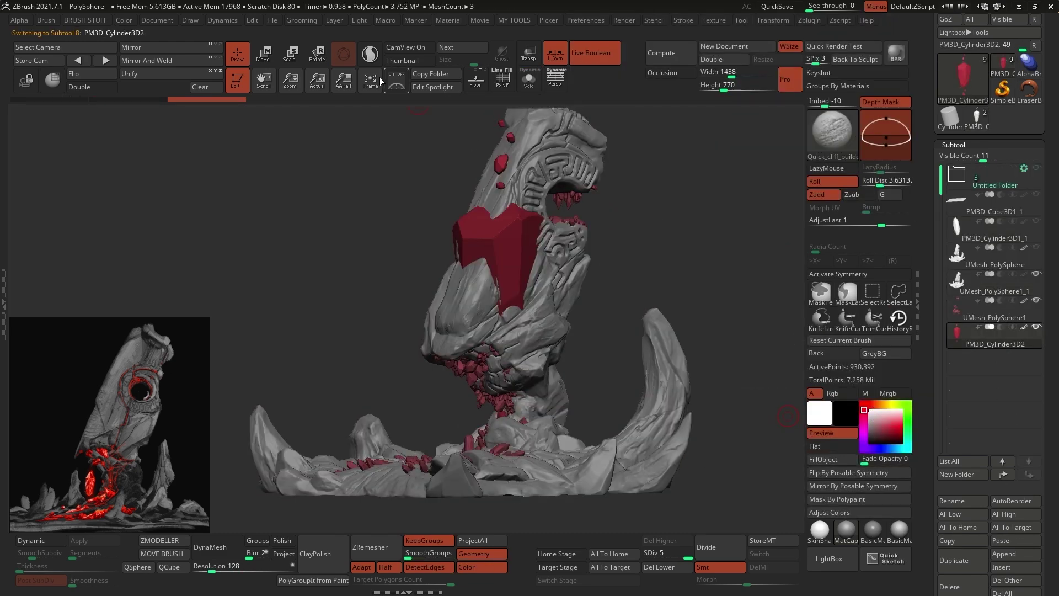
# - Scale the main crystal down and place it upright above the crystal cluster on the base, beneath the monolith's overhang
pyautogui.press('w')
pyautogui.keyDown('alt'); pyautogui.moveTo(620, 264); pyautogui.dragTo(574, 214); pyautogui.keyUp('alt')
pyautogui.moveTo(563, 225); pyautogui.dragTo(478, 231)
pyautogui.moveTo(428, 270); pyautogui.dragTo(411, 290)
pyautogui.moveTo(478, 231); pyautogui.dragTo(506, 291)
pyautogui.keyDown('alt'); pyautogui.moveTo(650, 221); pyautogui.dragTo(651, 287); pyautogui.keyUp('alt')
pyautogui.moveTo(623, 232); pyautogui.dragTo(552, 220)
pyautogui.moveTo(453, 254); pyautogui.dragTo(513, 265)
pyautogui.moveTo(442, 350); pyautogui.dragTo(440, 343)
pyautogui.moveTo(452, 281); pyautogui.dragTo(557, 289)
pyautogui.moveTo(560, 328)
pyautogui.keyDown('alt'); pyautogui.mouseDown()
pyautogui.moveTo(561, 288)
pyautogui.moveTo(566, 359)
pyautogui.moveTo(568, 265)
pyautogui.mouseUp(); pyautogui.keyUp('alt')
pyautogui.press('q')
pyautogui.moveTo(657, 260); pyautogui.dragTo(568, 259)
pyautogui.moveTo(568, 259)
pyautogui.keyDown('alt'); pyautogui.mouseDown()
pyautogui.moveTo(570, 212)
pyautogui.moveTo(619, 236)
pyautogui.moveTo(642, 436)
pyautogui.mouseUp(); pyautogui.keyUp('alt')
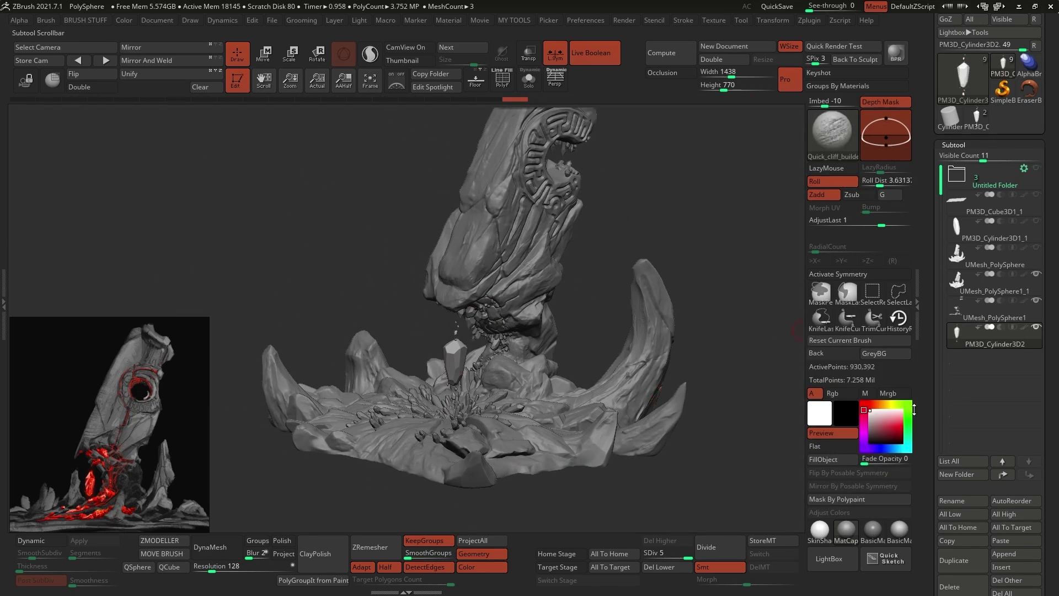
# - Lower the main crystal to subdivision level 1
pyautogui.hotkey('shift', 'd')
pyautogui.hotkey('shift', 'd')
pyautogui.hotkey('shift', 'd')
pyautogui.hotkey('shift', 'd')
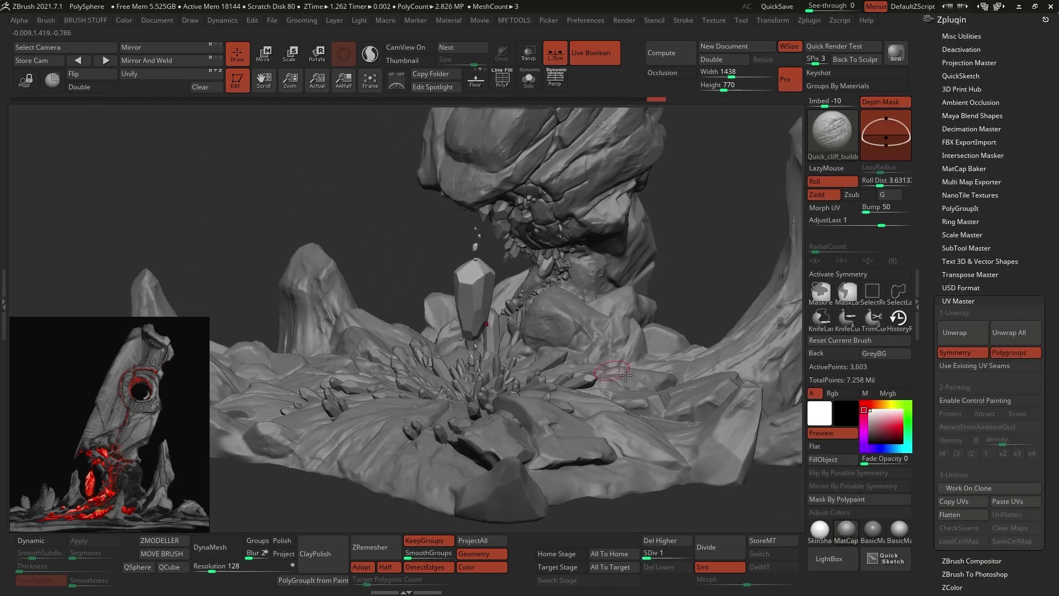
# - Select and solo the rock subtool, display its polygroup colours and lower it to subdivision level 1
pyautogui.keyDown('alt'); pyautogui.click(614, 425); pyautogui.keyUp('alt')
pyautogui.click(528, 81)
pyautogui.keyDown('ctrl'); pyautogui.moveTo(635, 246); pyautogui.dragTo(602, 320, button='right'); pyautogui.keyUp('ctrl')
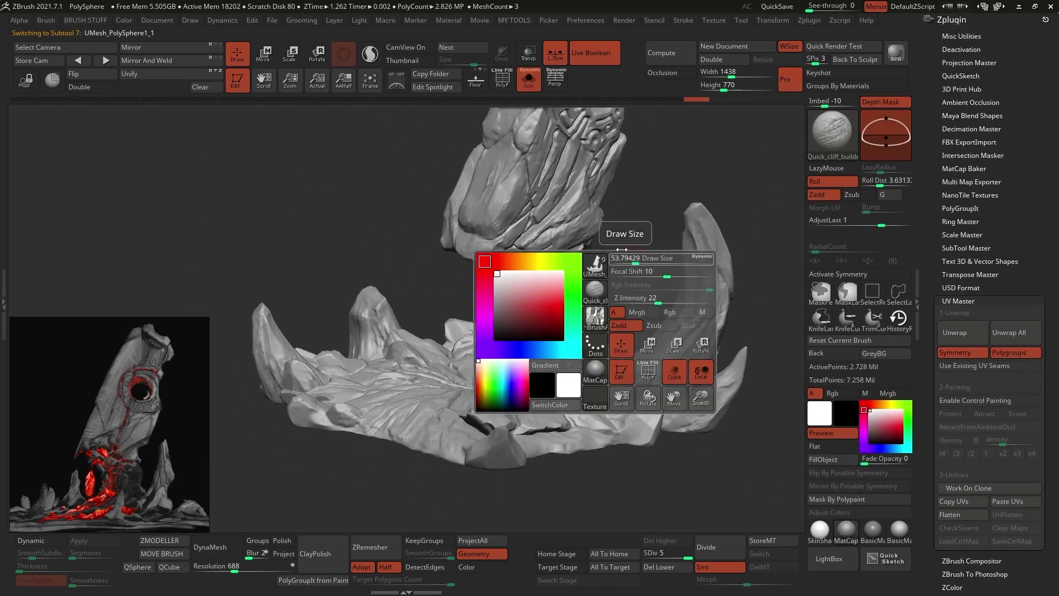
pyautogui.click(509, 82)
pyautogui.moveTo(557, 264); pyautogui.dragTo(656, 182, button='right')
pyautogui.moveTo(663, 558); pyautogui.dragTo(645, 558)
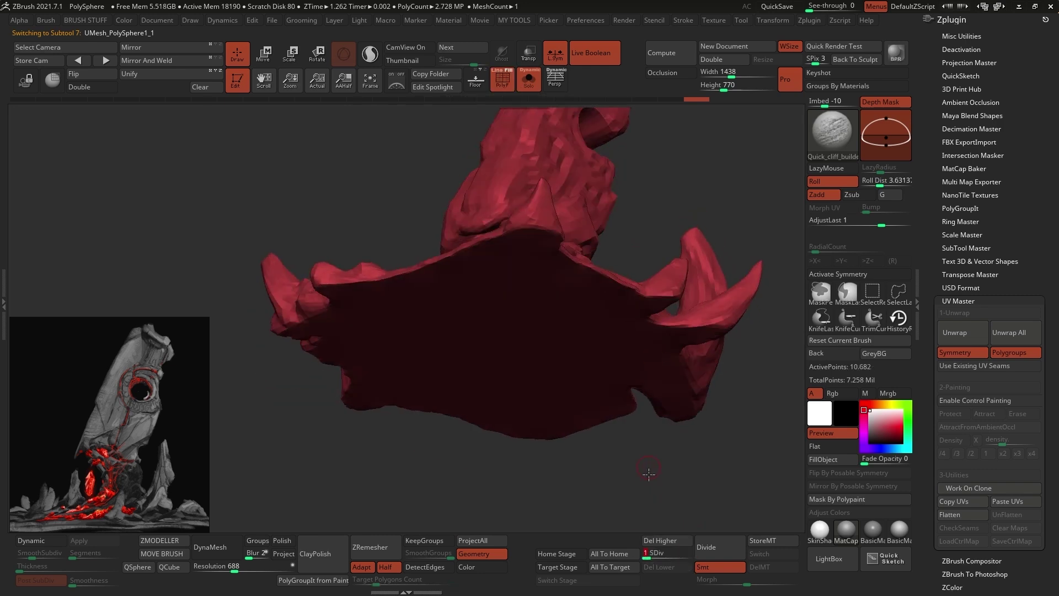
# - Isolate a small polygroup on the rock to check it, restore full visibility and turn on the wireframe lines
pyautogui.moveTo(650, 479); pyautogui.dragTo(684, 524, button='right')
pyautogui.keyDown('ctrl'); pyautogui.moveTo(556, 260); pyautogui.dragTo(555, 333, button='right'); pyautogui.keyUp('ctrl')
pyautogui.keyDown('ctrl'); pyautogui.keyDown('shift'); pyautogui.click(554, 333); pyautogui.keyUp('shift'); pyautogui.keyUp('ctrl')
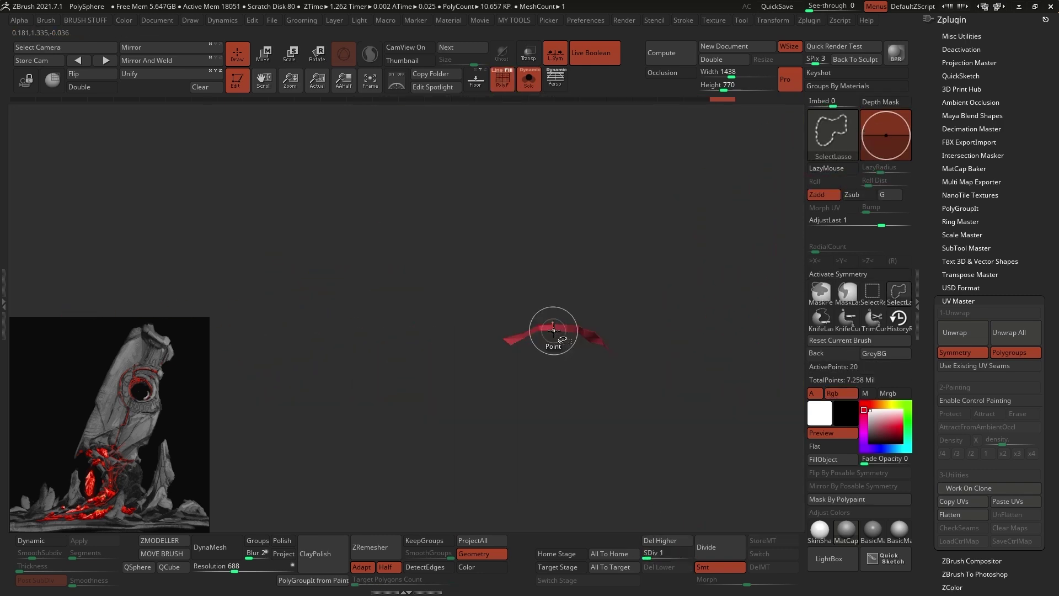
pyautogui.keyDown('ctrl'); pyautogui.keyDown('shift'); pyautogui.click(551, 334); pyautogui.keyUp('shift'); pyautogui.keyUp('ctrl')
pyautogui.click(496, 71)
pyautogui.moveTo(505, 278)
pyautogui.mouseDown(button='right')
pyautogui.moveTo(558, 345)
pyautogui.moveTo(555, 323)
pyautogui.mouseUp(button='right')
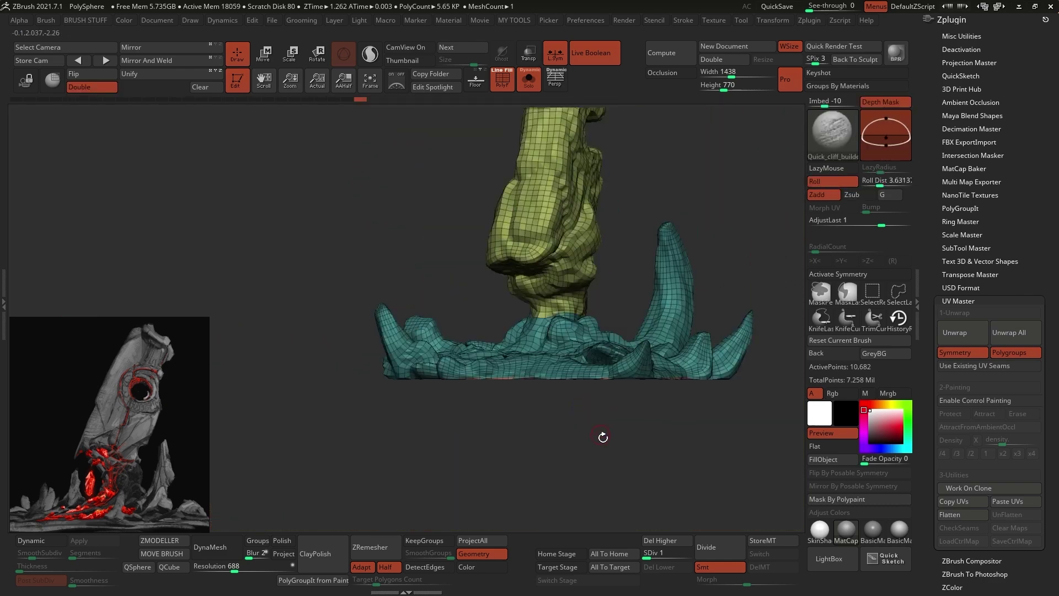
# - Isolate the monolith column from the base, merge its polygroups into a single one and show the whole rock again
pyautogui.moveTo(602, 435)
pyautogui.mouseDown(button='right')
pyautogui.moveTo(614, 350)
pyautogui.moveTo(604, 411)
pyautogui.moveTo(489, 444)
pyautogui.moveTo(657, 307)
pyautogui.moveTo(654, 332)
pyautogui.mouseUp(button='right')
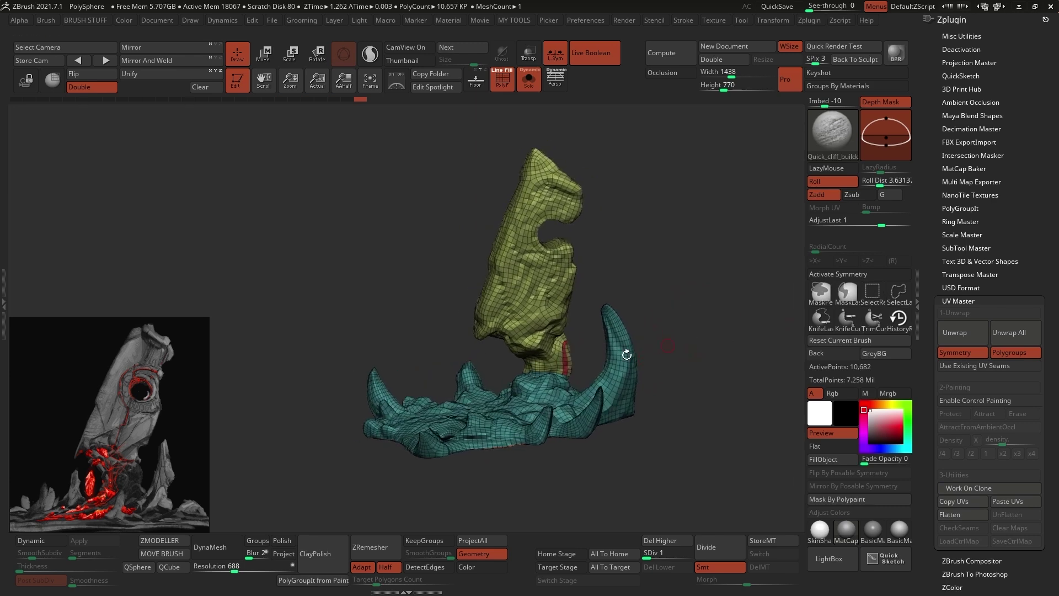
pyautogui.hotkey('ctrl', 'shift')
pyautogui.keyDown('ctrl'); pyautogui.keyDown('shift'); pyautogui.click(565, 381); pyautogui.keyUp('shift'); pyautogui.keyUp('ctrl')
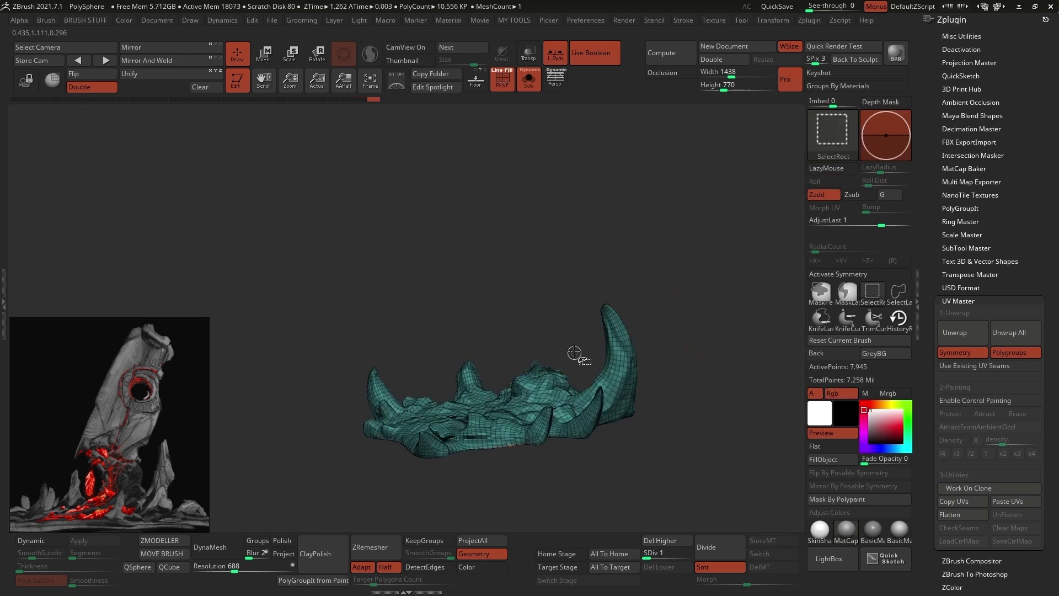
pyautogui.keyDown('ctrl'); pyautogui.keyDown('shift'); pyautogui.moveTo(575, 354); pyautogui.dragTo(588, 357); pyautogui.keyUp('shift'); pyautogui.keyUp('ctrl')
pyautogui.hotkey('ctrl', 'w')
pyautogui.keyDown('ctrl'); pyautogui.keyDown('shift'); pyautogui.click(618, 348); pyautogui.keyUp('shift'); pyautogui.keyUp('ctrl')
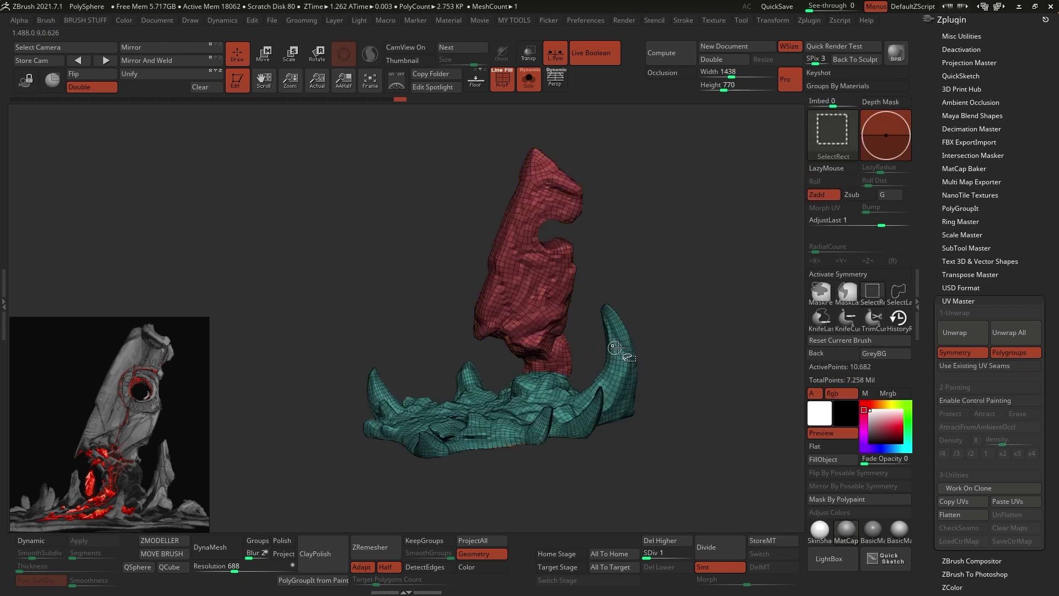
# - Unwrap the rock with UV Master using Symmetry and Polygroups, and preview its flattened UV islands with Morph UV
pyautogui.moveTo(623, 355); pyautogui.dragTo(703, 366, button='right')
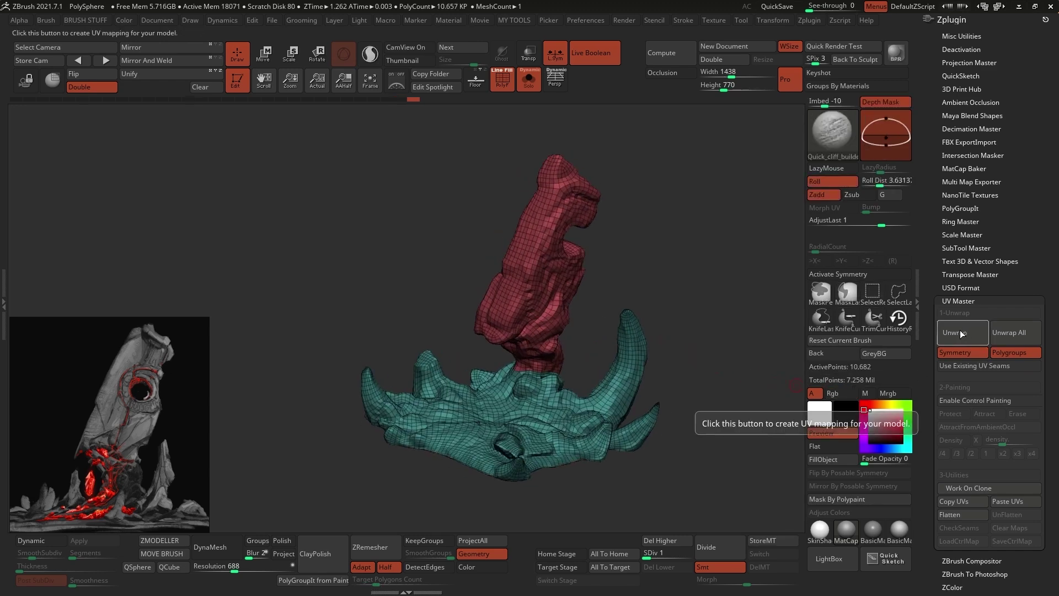
pyautogui.click(960, 330)
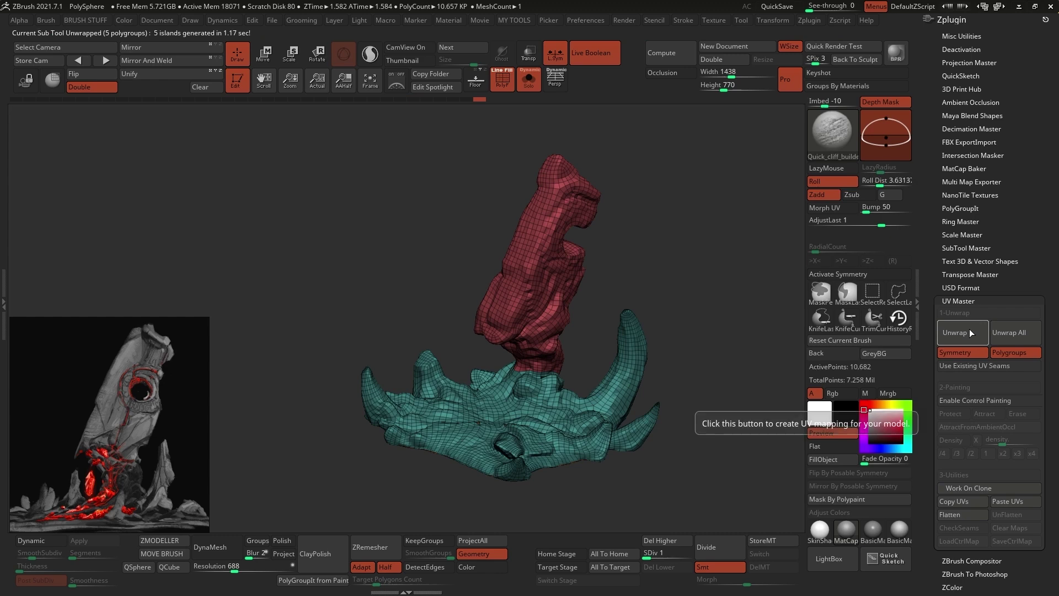
pyautogui.click(837, 210)
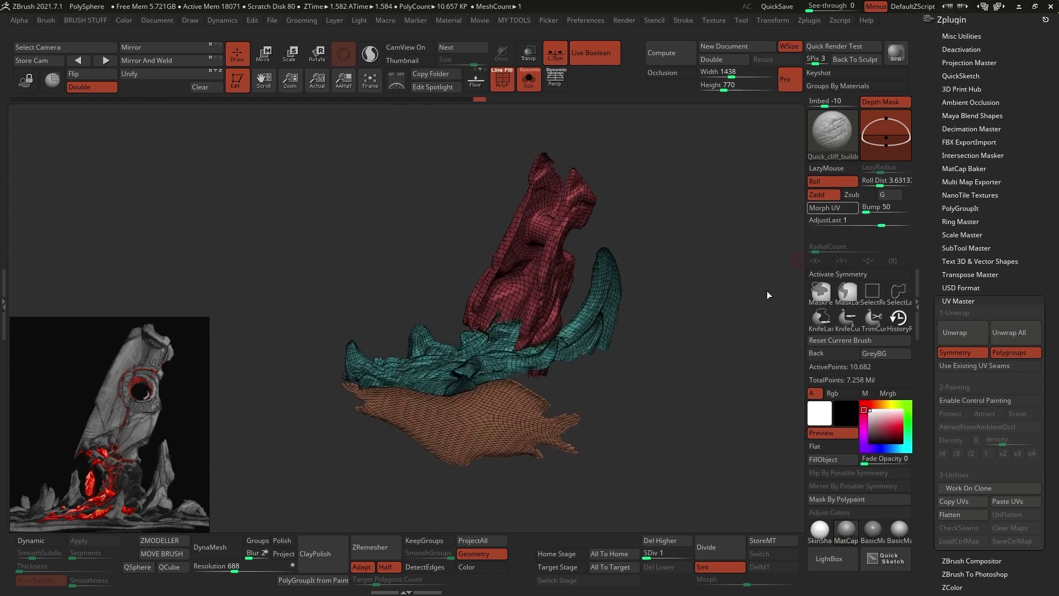
pyautogui.moveTo(703, 364)
pyautogui.keyDown('shift'); pyautogui.mouseDown()
pyautogui.moveTo(691, 330)
pyautogui.moveTo(690, 359)
pyautogui.mouseUp(); pyautogui.keyUp('shift')
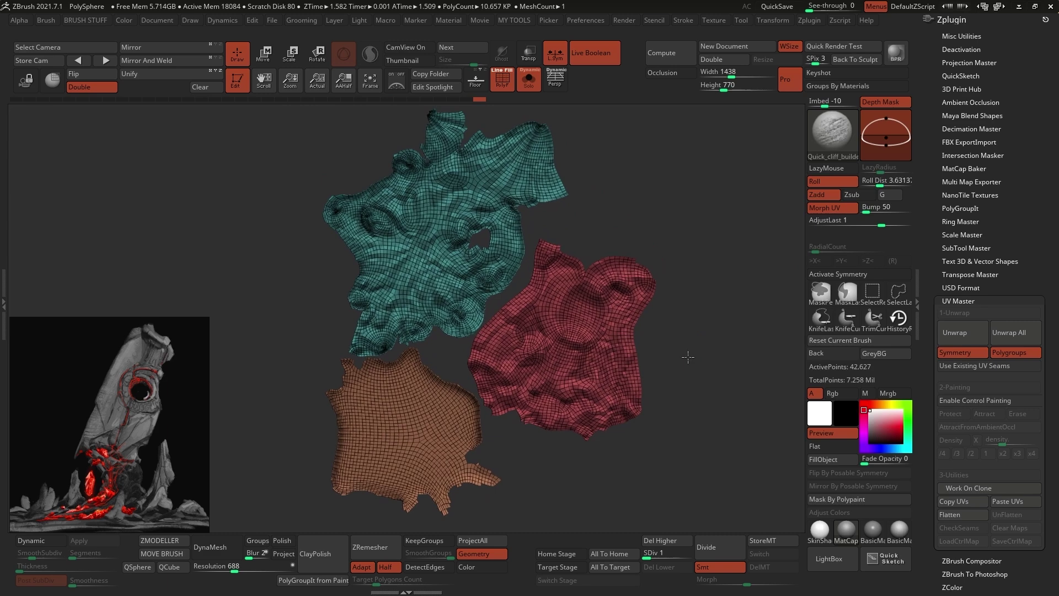
pyautogui.click(834, 209)
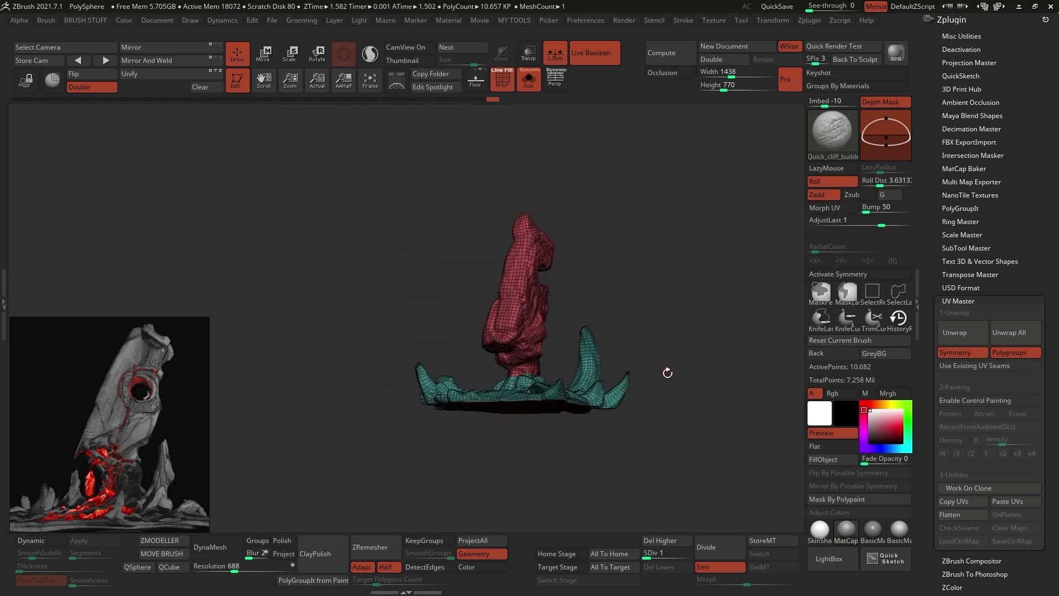
pyautogui.moveTo(668, 373); pyautogui.dragTo(675, 330)
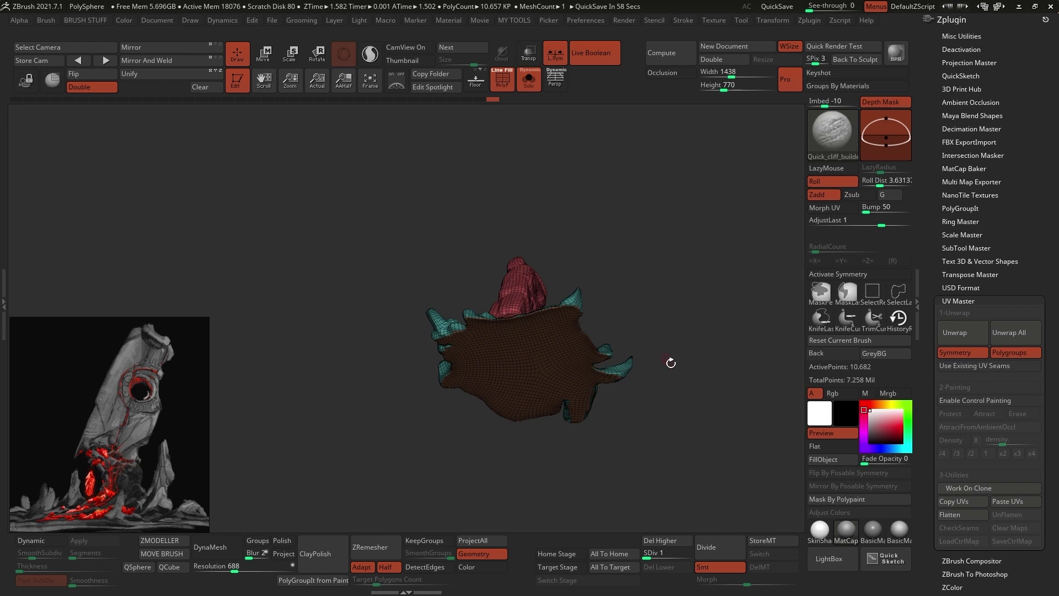
pyautogui.moveTo(670, 362); pyautogui.dragTo(647, 435)
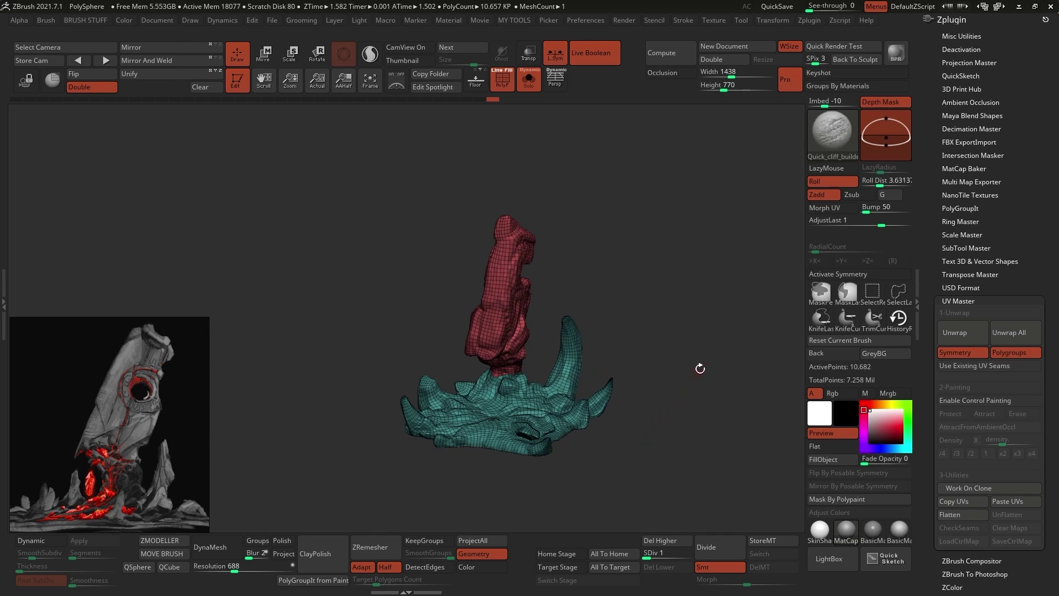
pyautogui.moveTo(648, 447); pyautogui.dragTo(748, 382)
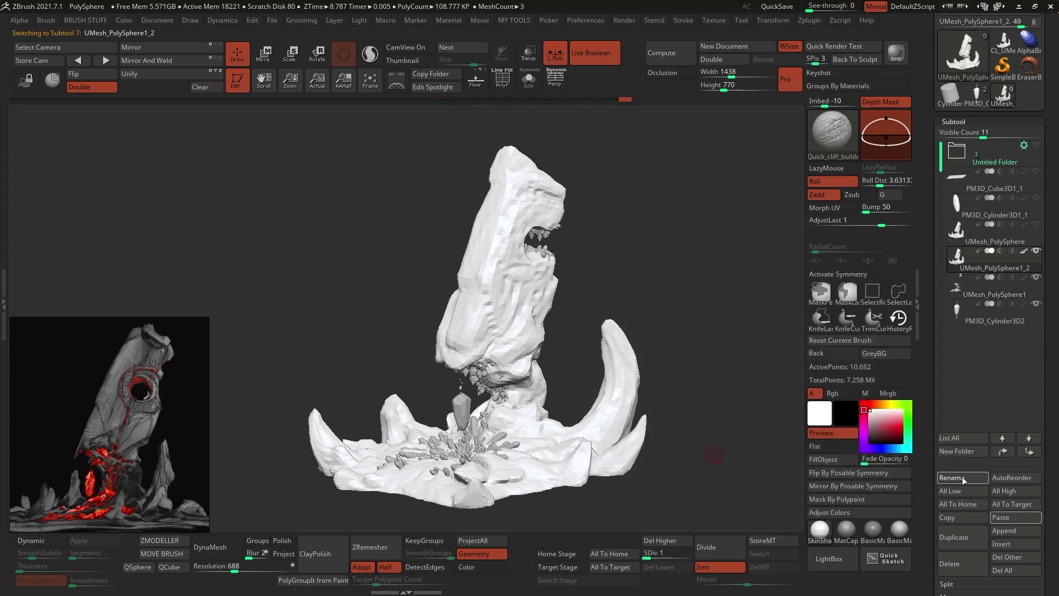
# - Rename the rock subtool to Rocks_low
pyautogui.click(962, 477)
pyautogui.write('Ro')
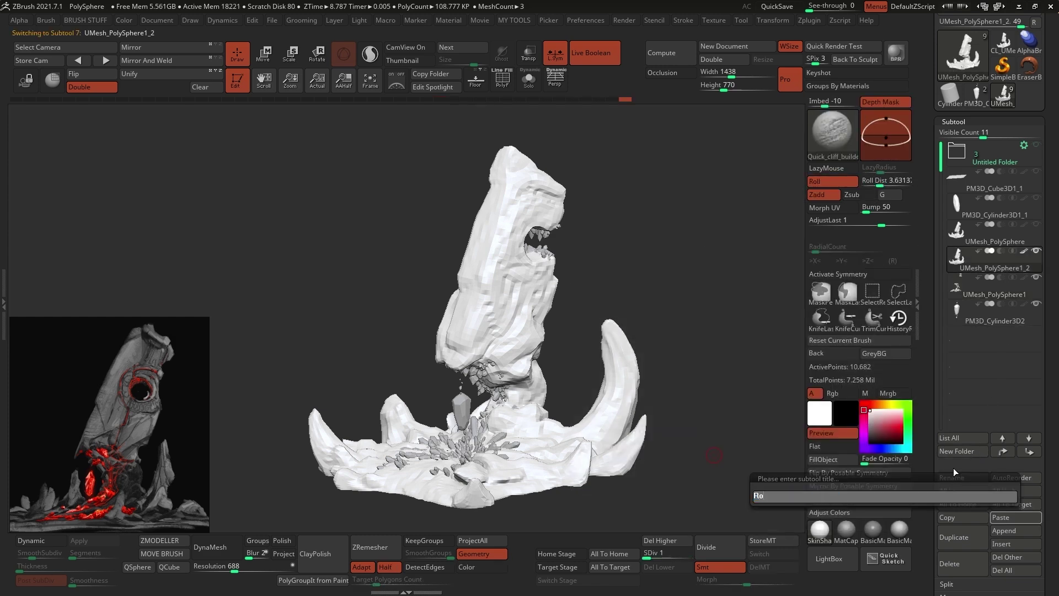
pyautogui.write('cks')
pyautogui.write('_')
pyautogui.write('how')
pyautogui.press('Return')
# - Select the small crystals subtool and rename it crystals_low
pyautogui.press('Down')
pyautogui.click(958, 478)
pyautogui.write('crystals_low')
pyautogui.press('Return')
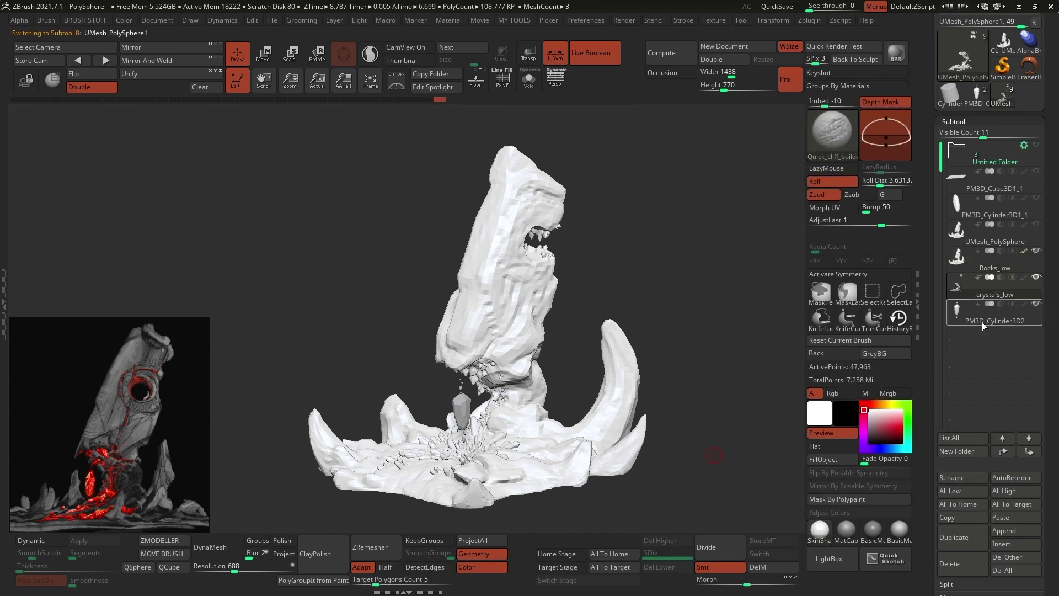
# - Select the single large crystal subtool and rename it maincrystal_low
pyautogui.click(982, 322)
pyautogui.click(951, 477)
pyautogui.write('maincrystal_low')
pyautogui.press('Return')
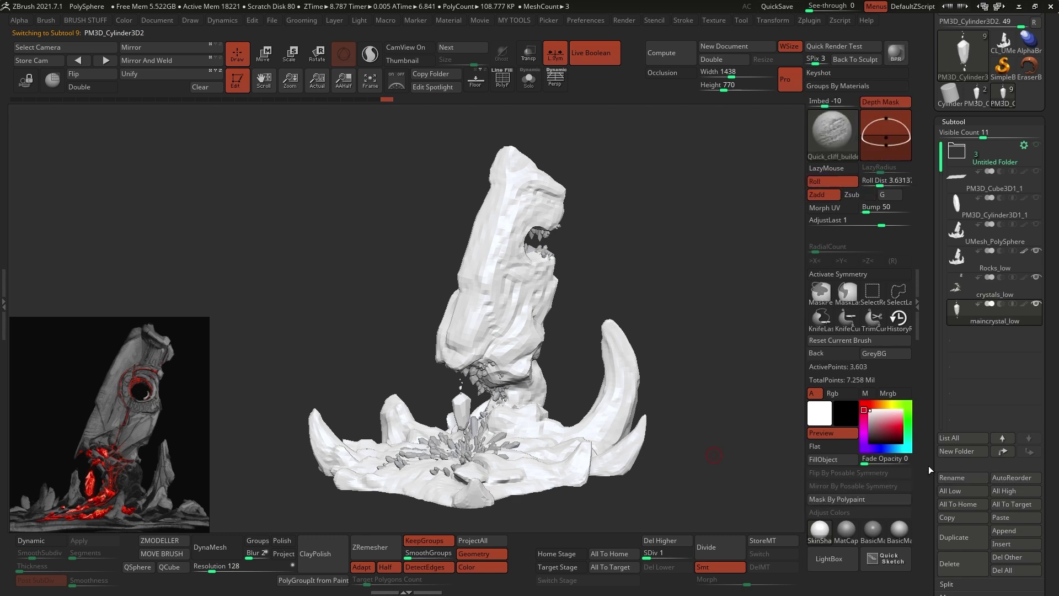
# - Set up the FBX export for the low-detail rock and crystal subtools
pyautogui.scroll(5, 1026, 166)
pyautogui.click(966, 20)
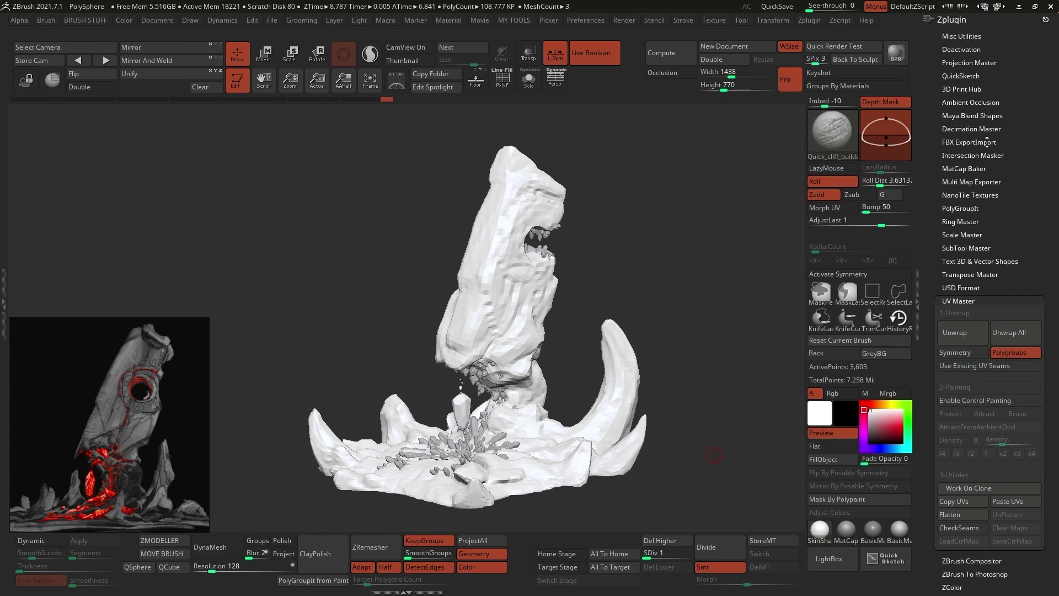
pyautogui.click(969, 142)
pyautogui.click(1014, 193)
# - Rename the small crystals subtool to crystals_high and the rock subtool to Rocks_high
pyautogui.press('BackSpace')
pyautogui.press('BackSpace')
pyautogui.press('BackSpace')
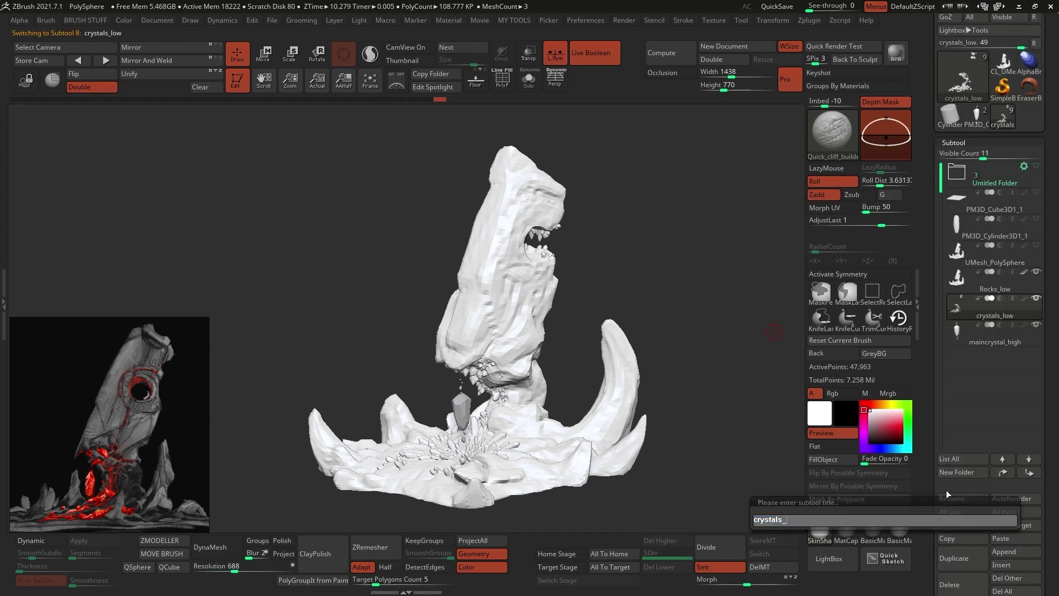
pyautogui.write('high')
pyautogui.press('Return')
pyautogui.click(997, 287)
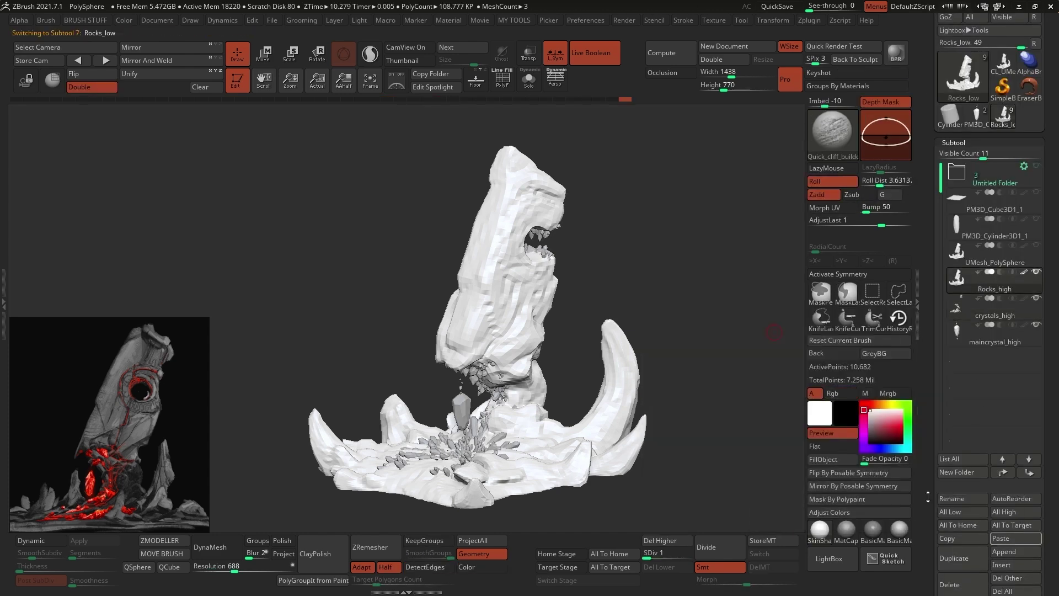